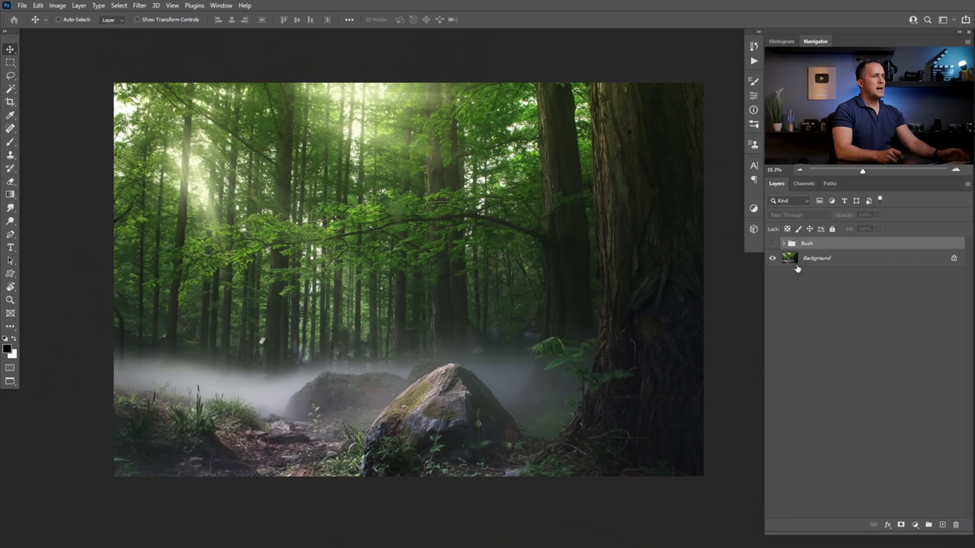
# - Compare the forest scene with and without the foreground bushes by switching the Bush group's visibility
pyautogui.click(792, 262)
pyautogui.click(809, 243)
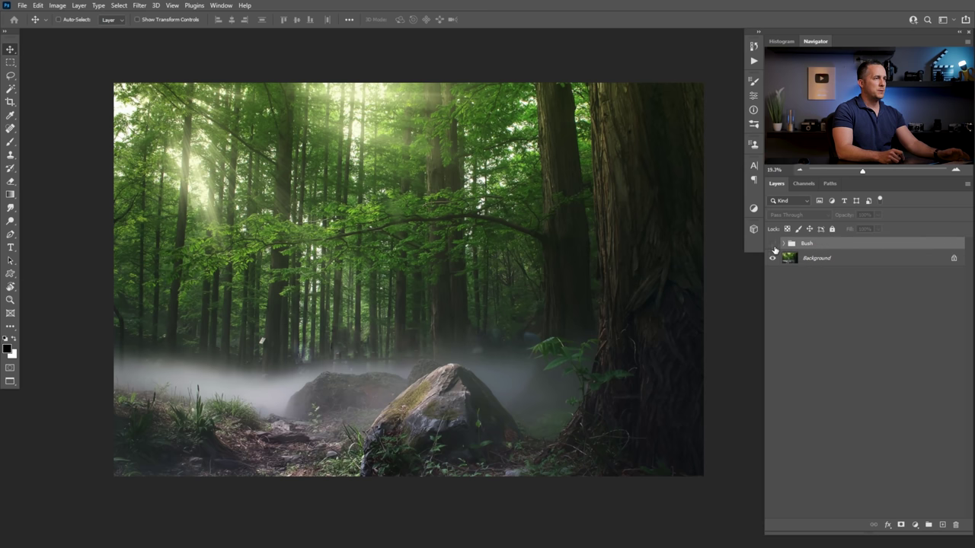
pyautogui.click(772, 244)
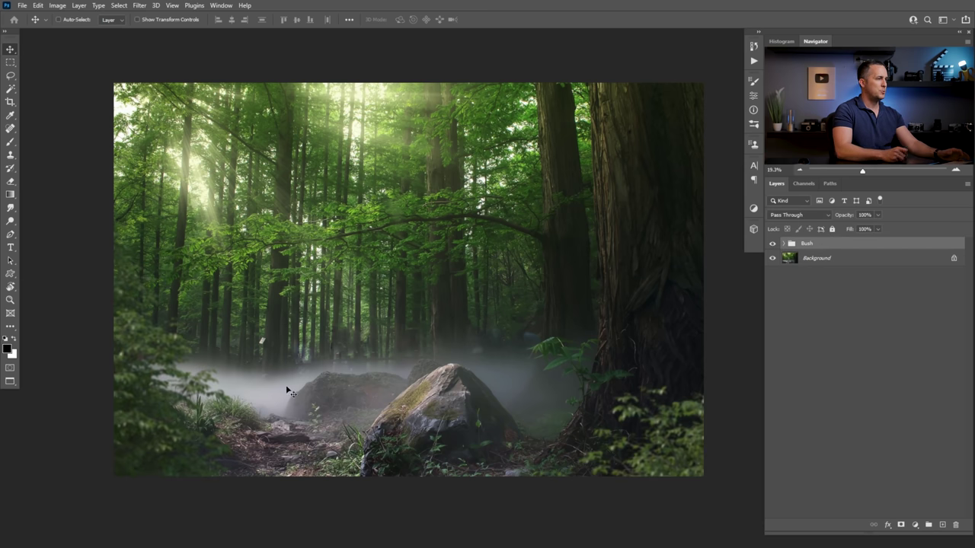
pyautogui.click(773, 244)
pyautogui.click(772, 243)
pyautogui.click(773, 243)
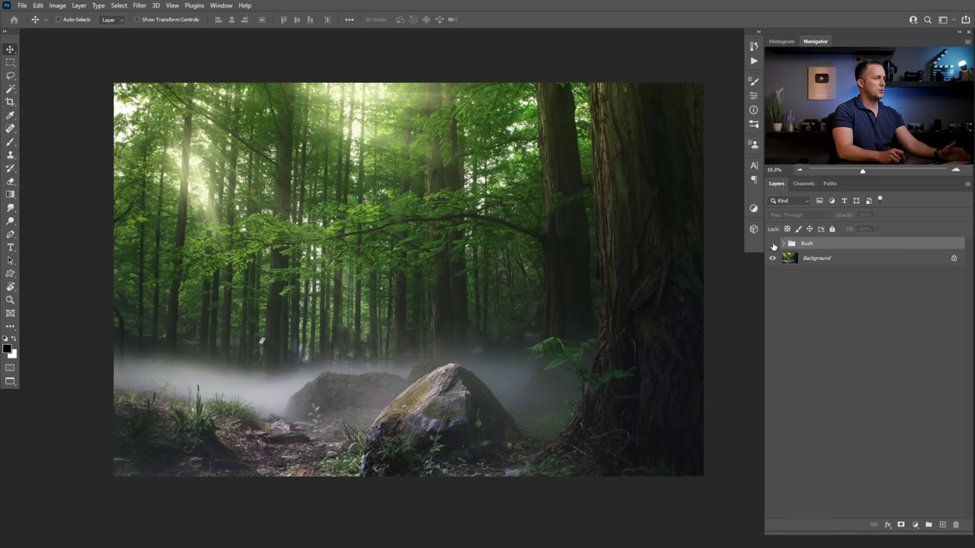
pyautogui.click(772, 244)
pyautogui.click(772, 244)
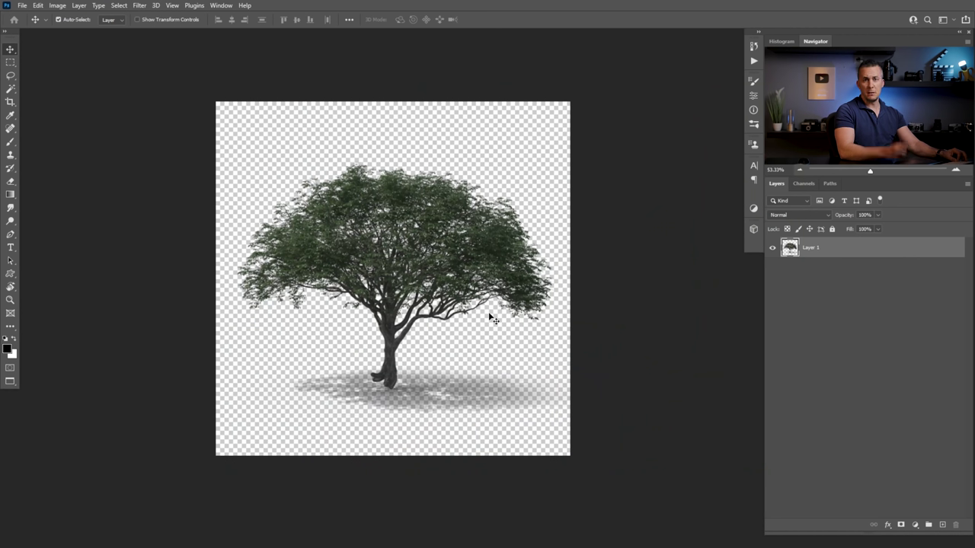
# - Copy the whole cut-out tree image and paste it into the forest document as a new layer
pyautogui.hotkey('ctrl', 'a')
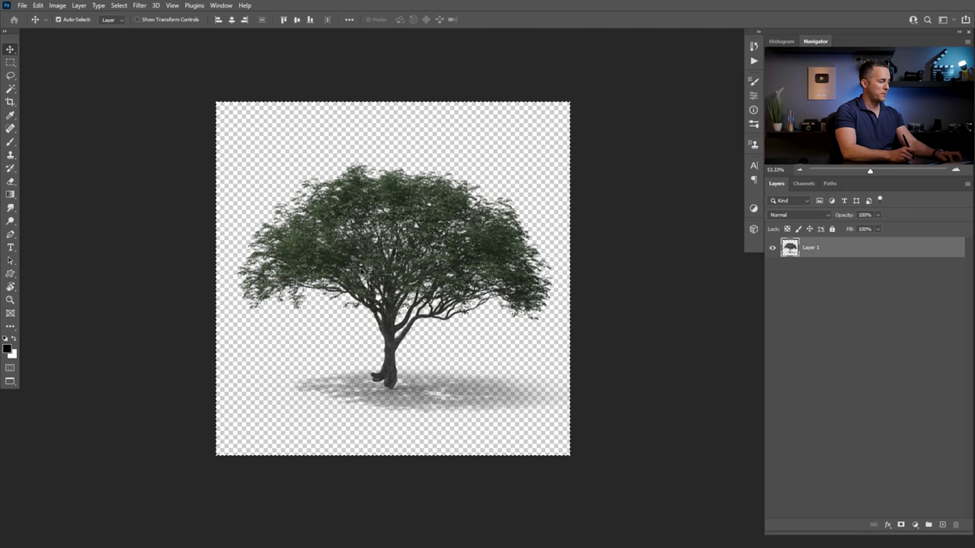
pyautogui.press('f')
pyautogui.press('f')
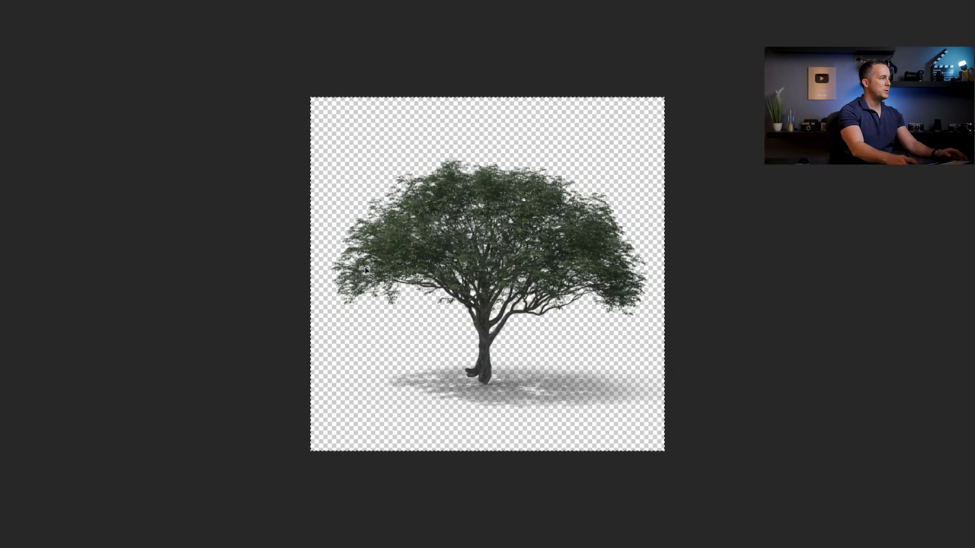
pyautogui.hotkey('ctrl', 'Tab')
pyautogui.press('f')
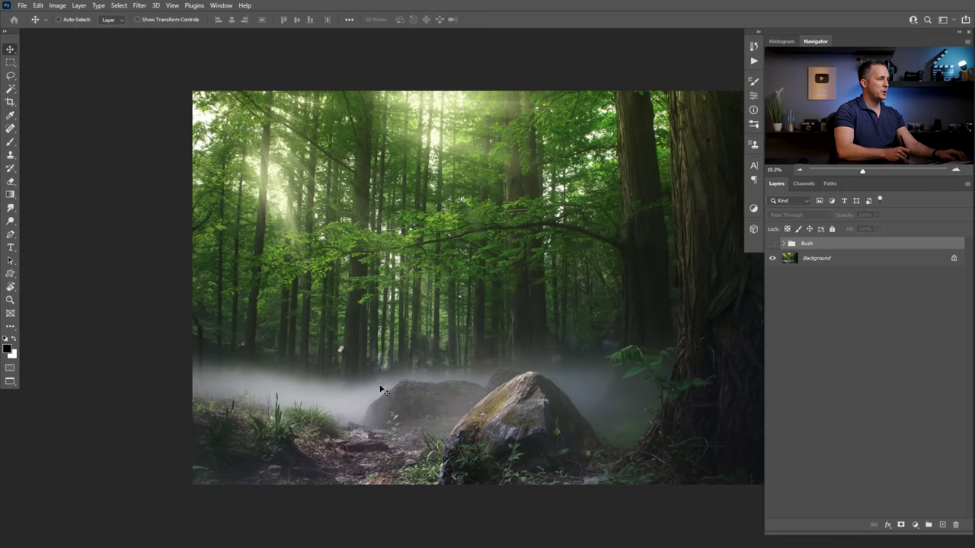
pyautogui.hotkey('ctrl', 'v')
# - Enlarge the pasted tree and place its foliage over the forest's lower-left corner as a foreground bush
pyautogui.press('t')
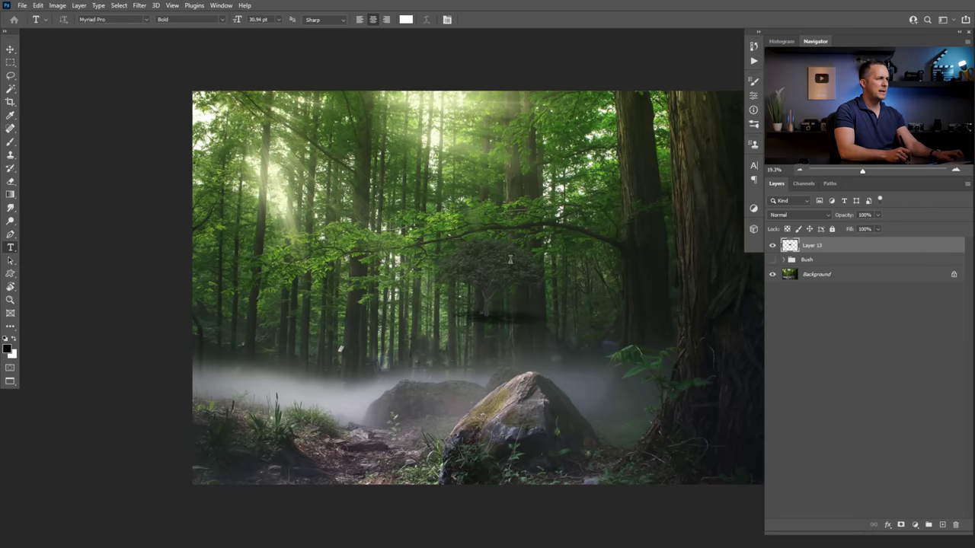
pyautogui.hotkey('ctrl', 't')
pyautogui.moveTo(549, 238); pyautogui.dragTo(660, 191)
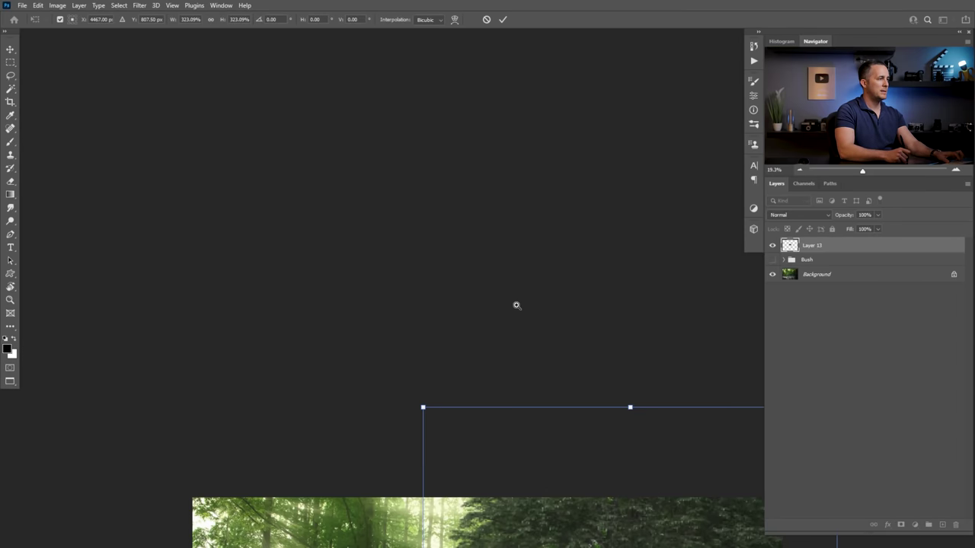
pyautogui.moveTo(516, 305); pyautogui.dragTo(417, 308)
pyautogui.moveTo(505, 403); pyautogui.dragTo(392, 178)
pyautogui.moveTo(434, 266); pyautogui.dragTo(460, 273)
pyautogui.moveTo(547, 209); pyautogui.dragTo(263, 408)
pyautogui.moveTo(378, 318); pyautogui.dragTo(365, 330)
pyautogui.moveTo(326, 393); pyautogui.dragTo(345, 392)
pyautogui.press('Return')
pyautogui.scroll(8, 328, 386)
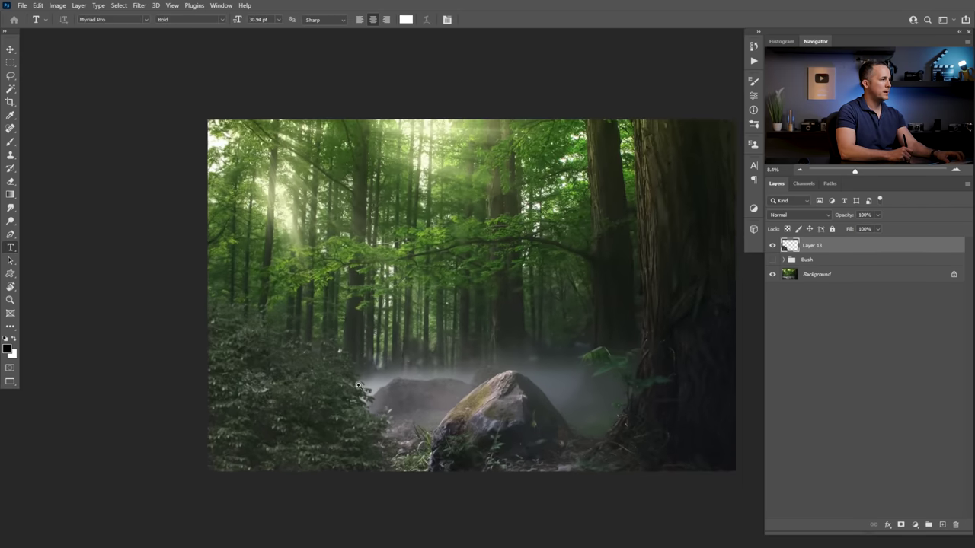
pyautogui.scroll(-3, 365, 315)
pyautogui.press('v')
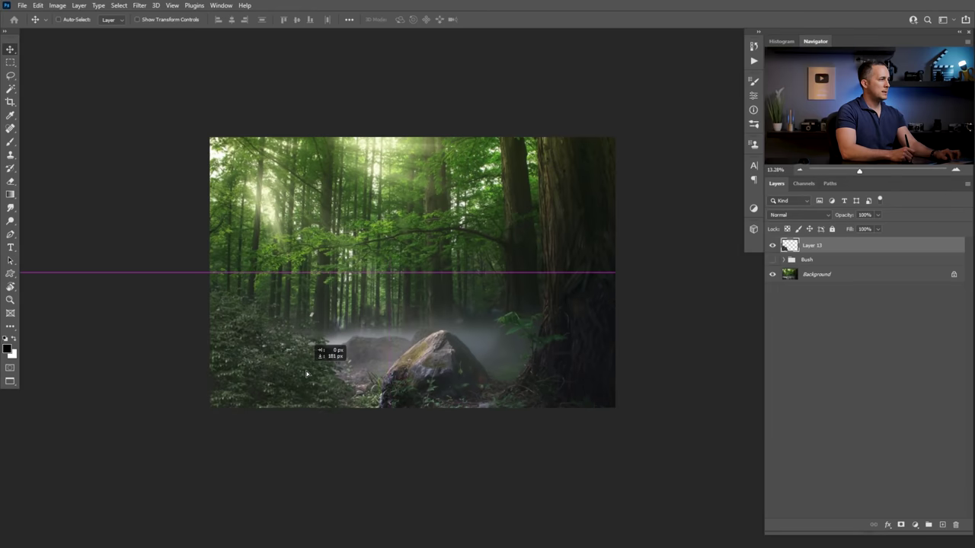
# - Soften the foreground bush layer with a Gaussian Blur of 4.9 pixels radius
pyautogui.click(139, 6)
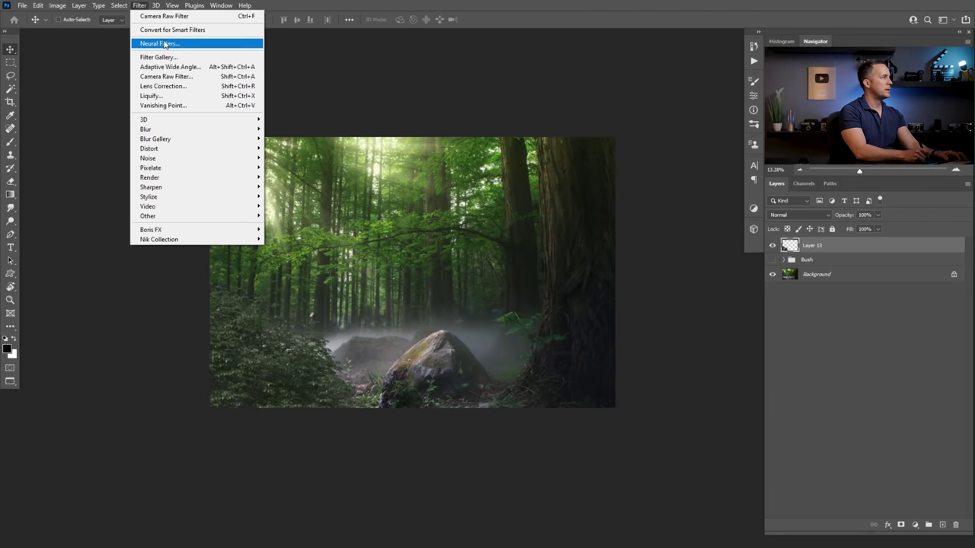
pyautogui.moveTo(221, 133)
pyautogui.click(291, 166)
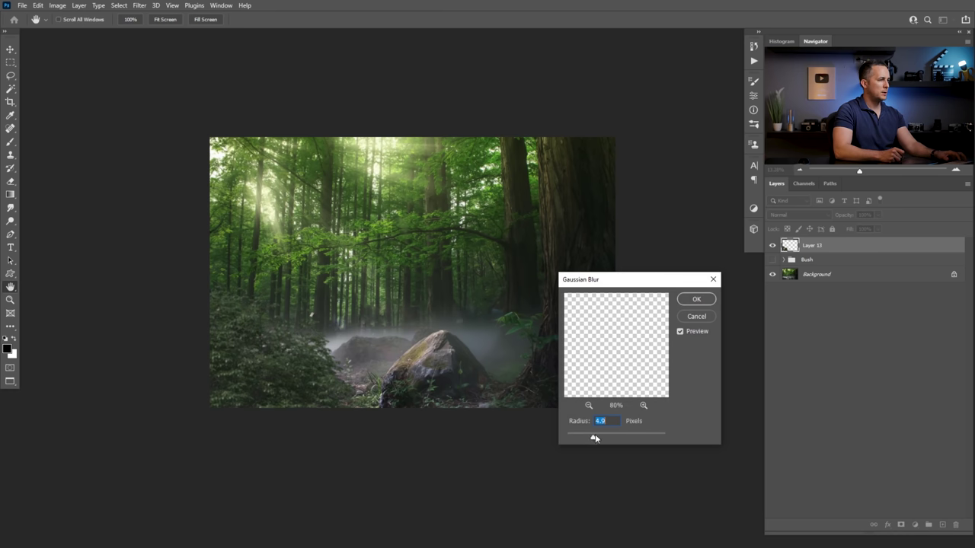
pyautogui.click(693, 298)
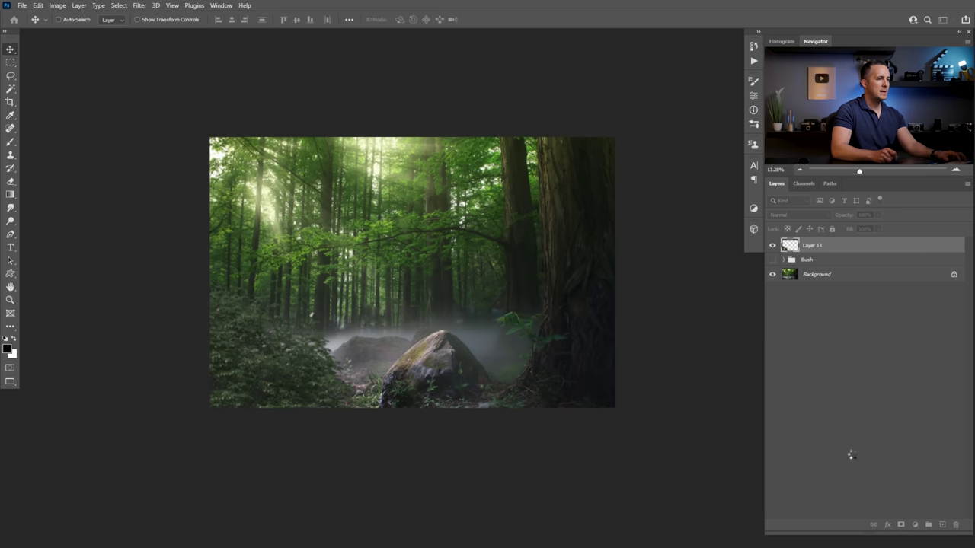
# - Add a Hue/Saturation adjustment clipped to the bush layer with Hue -13, Saturation +42 and Lightness -3
pyautogui.click(914, 525)
pyautogui.click(902, 430)
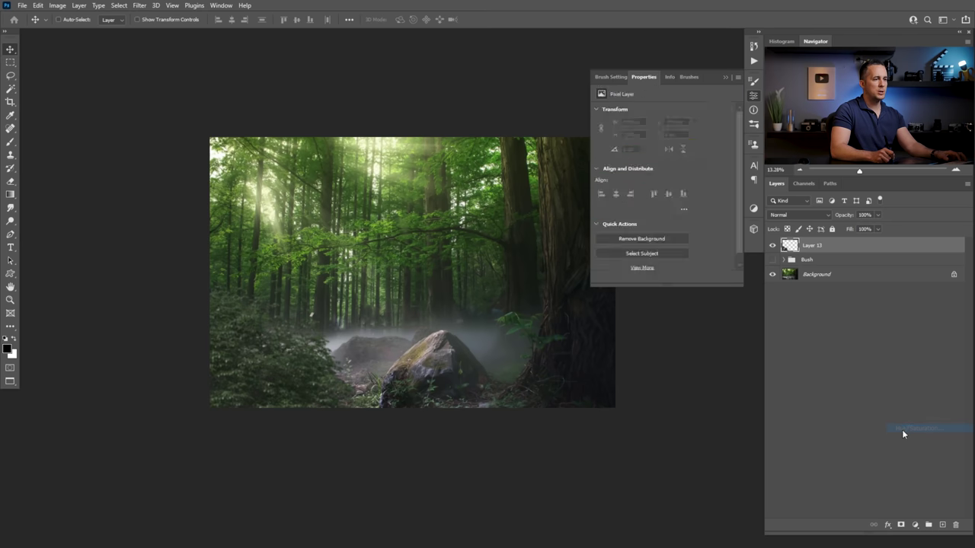
pyautogui.click(667, 276)
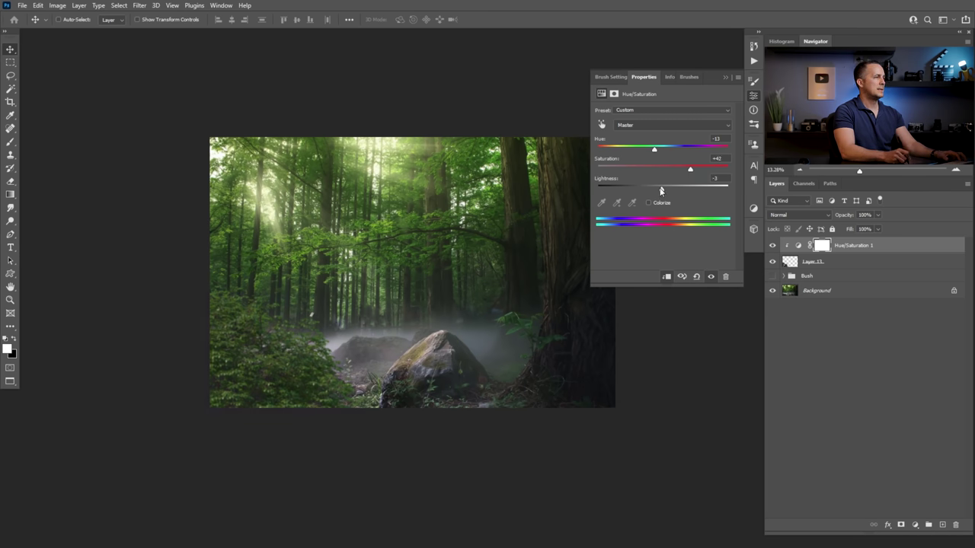
pyautogui.click(727, 79)
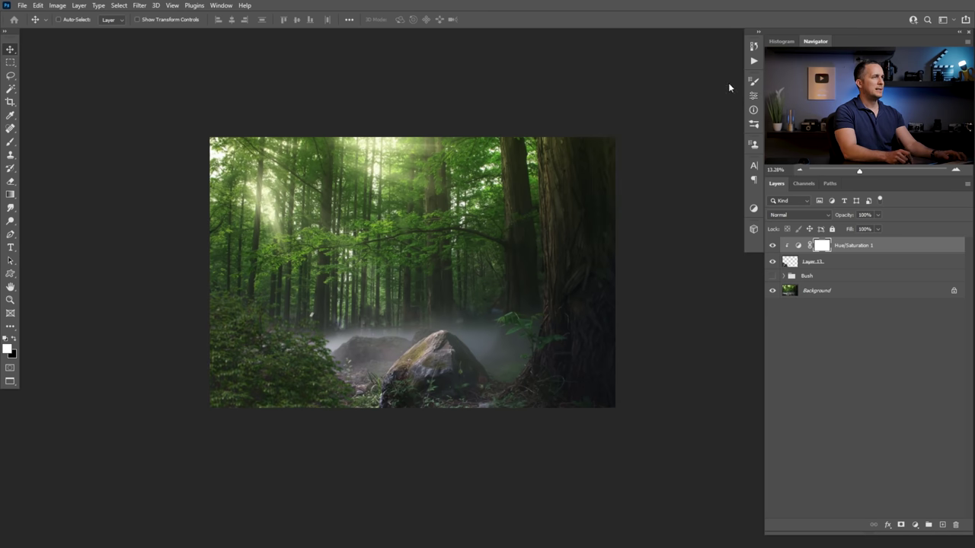
# - Duplicate the bush with its Hue/Saturation adjustment and place the copy over the forest's lower-right corner
pyautogui.keyDown('shift'); pyautogui.click(792, 264); pyautogui.keyUp('shift')
pyautogui.moveTo(268, 388); pyautogui.dragTo(525, 448)
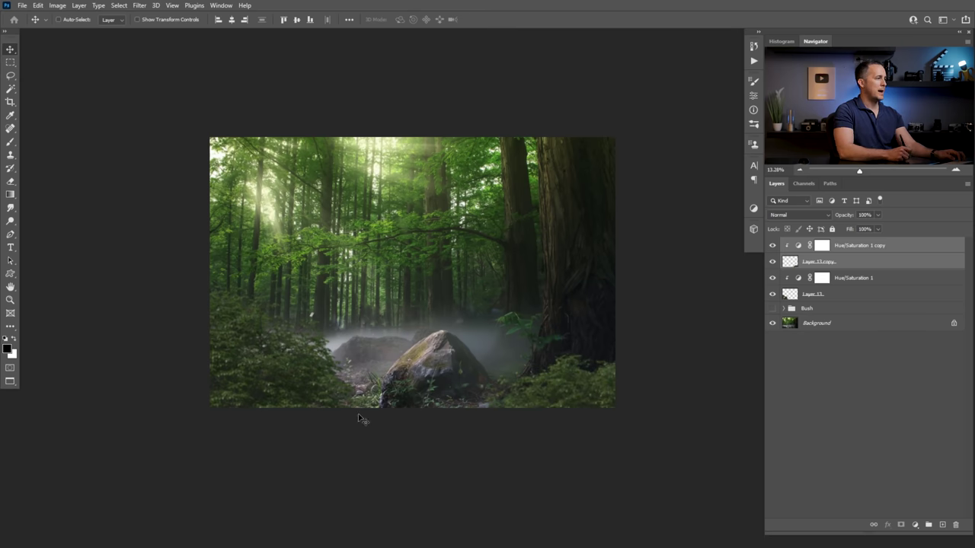
# - Delete both bush layers with their Hue/Saturation adjustments and briefly show the prepared Bush group for comparison
pyautogui.keyDown('shift'); pyautogui.click(790, 295); pyautogui.keyUp('shift')
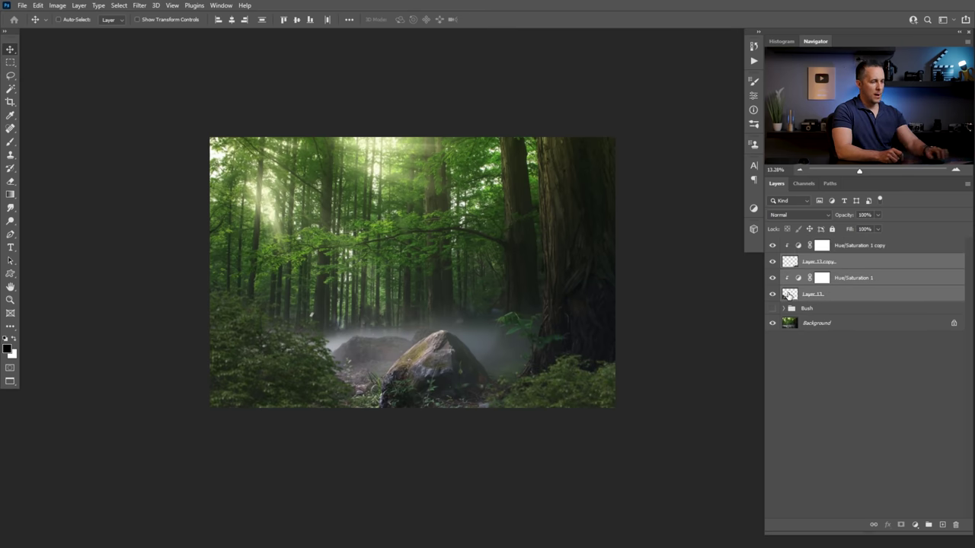
pyautogui.click(796, 246)
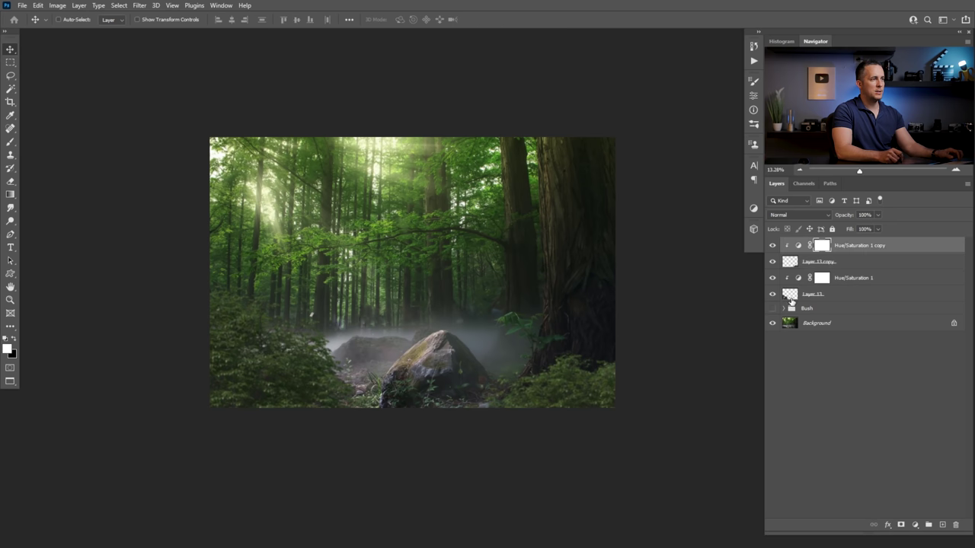
pyautogui.keyDown('shift'); pyautogui.click(790, 295); pyautogui.keyUp('shift')
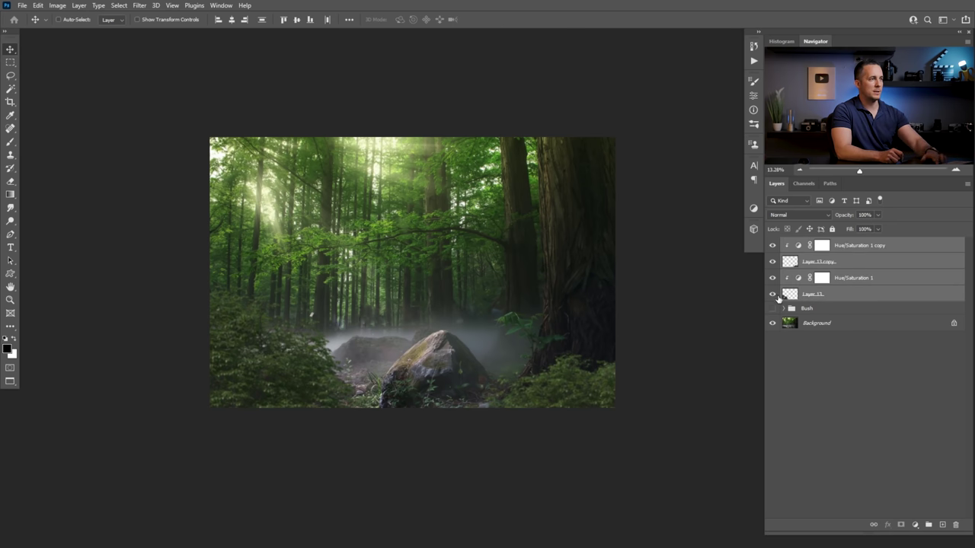
pyautogui.press('Delete')
pyautogui.click(773, 244)
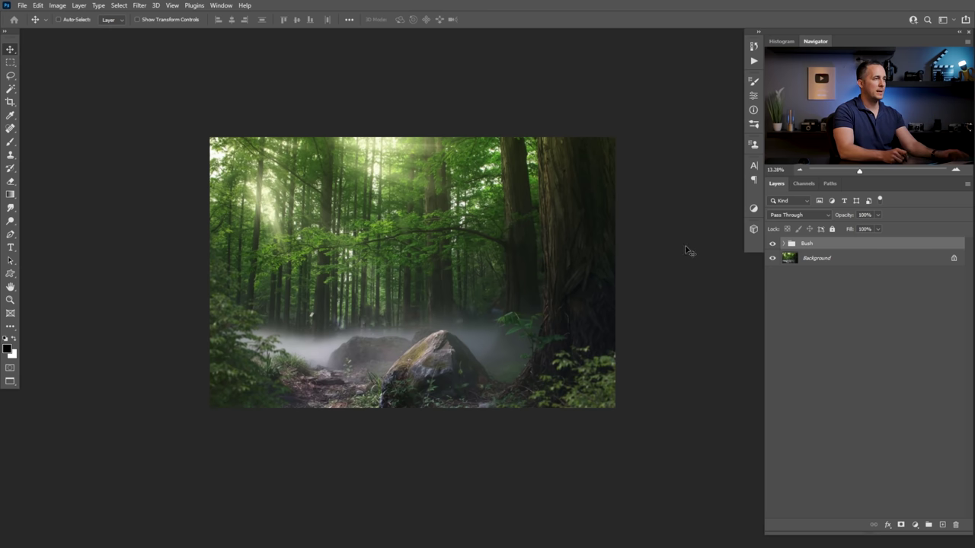
pyautogui.click(773, 244)
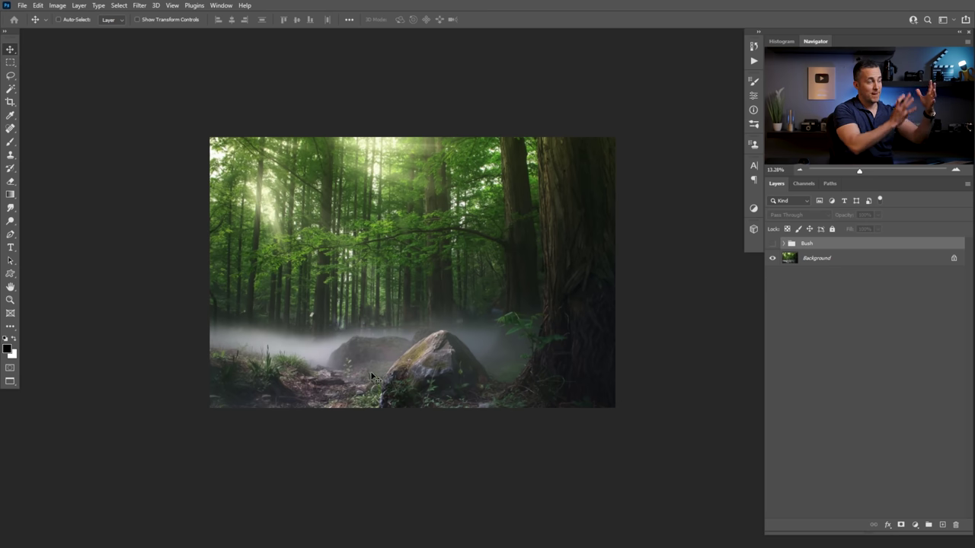
# - Copy the woman silhouette from its own document and paste it into the forest scene as a new layer
pyautogui.hotkey('ctrl', 'Tab')
pyautogui.hotkey('ctrl', 'a')
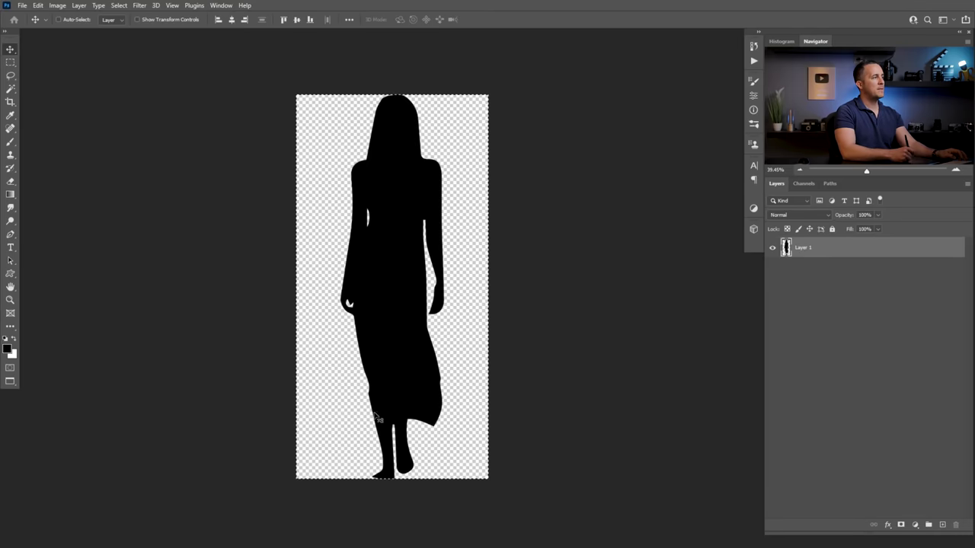
pyautogui.hotkey('ctrl', 'c')
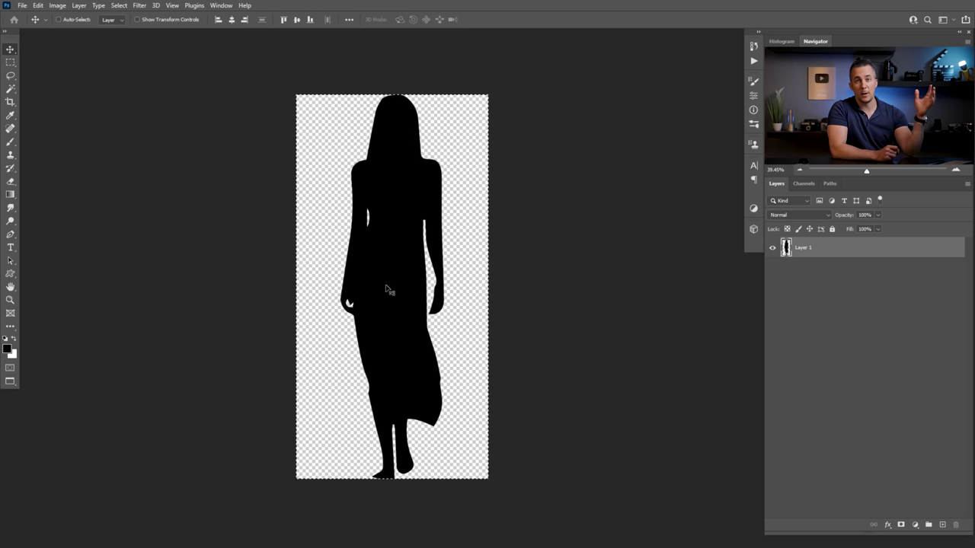
pyautogui.keyDown('ctrl'); pyautogui.click(370, 248); pyautogui.keyUp('ctrl')
pyautogui.hotkey('ctrl', 'Tab')
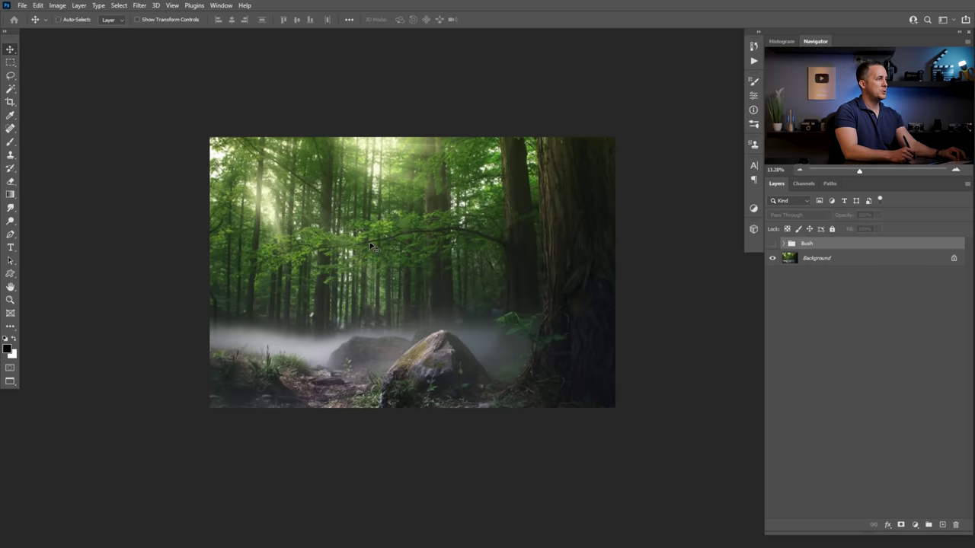
pyautogui.moveTo(425, 242); pyautogui.dragTo(424, 265)
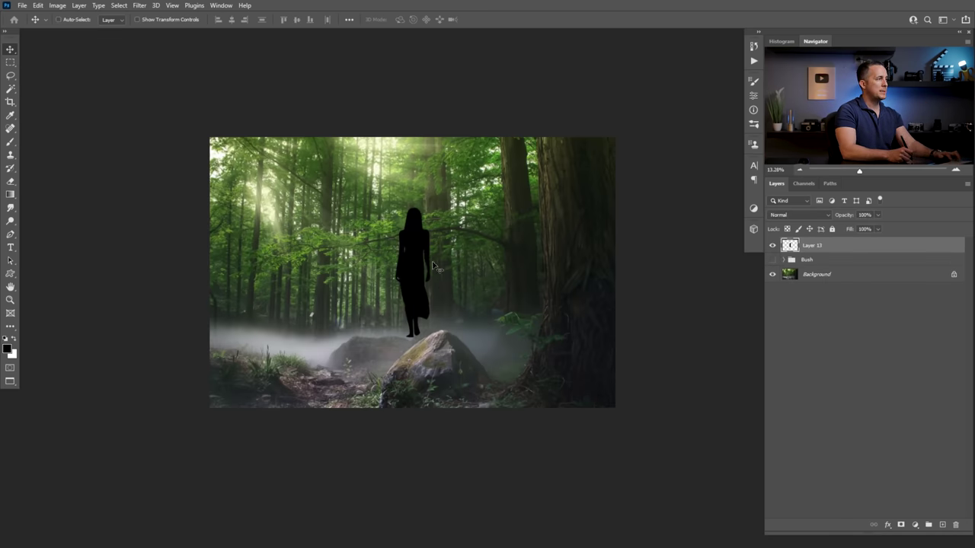
pyautogui.press('ctrl')
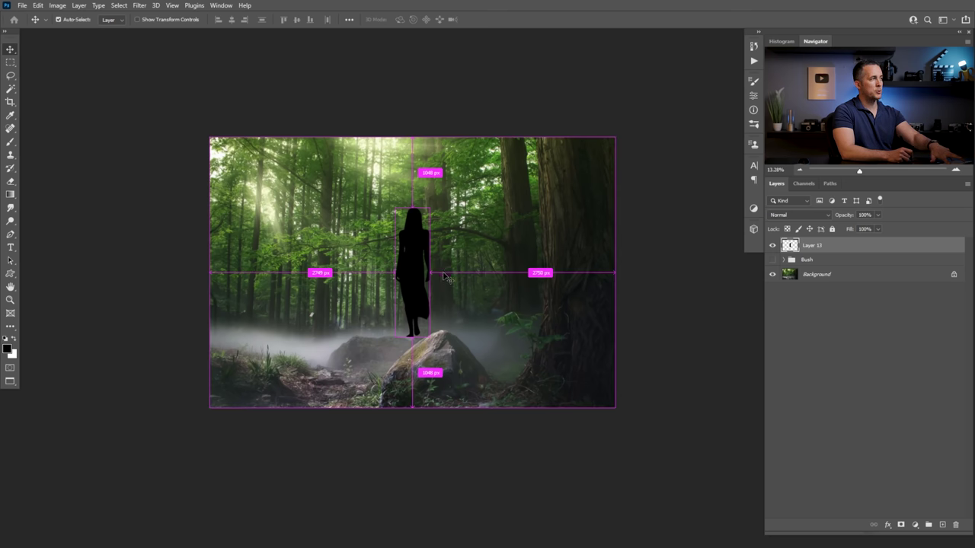
# - Invert the silhouette's colour to white and move the figure down onto the front rock
pyautogui.hotkey('ctrl', 'i')
pyautogui.moveTo(415, 268); pyautogui.dragTo(404, 308)
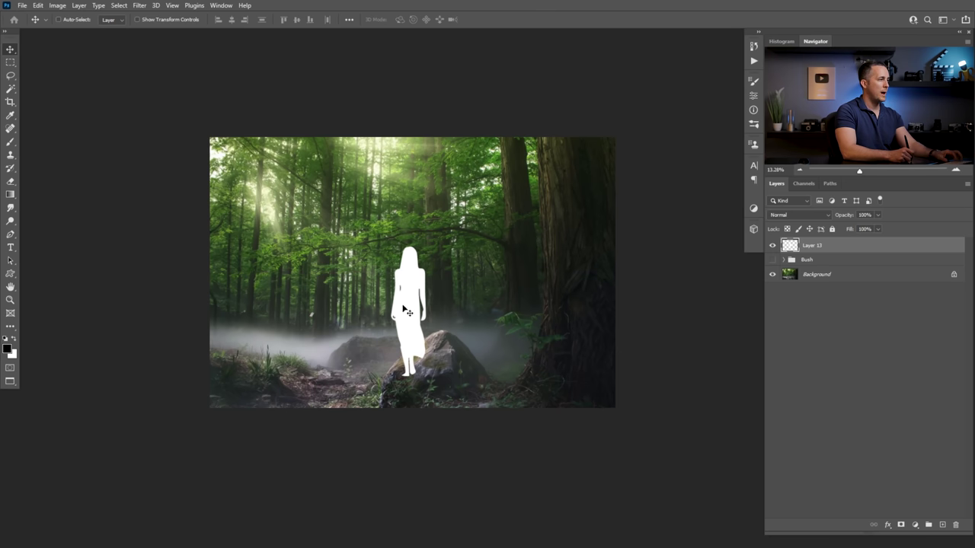
pyautogui.scroll(5, 406, 311)
pyautogui.scroll(1, 412, 334)
# - Scale the white silhouette down and adjust its position so the feet stand on the front rock
pyautogui.press('ctrl')
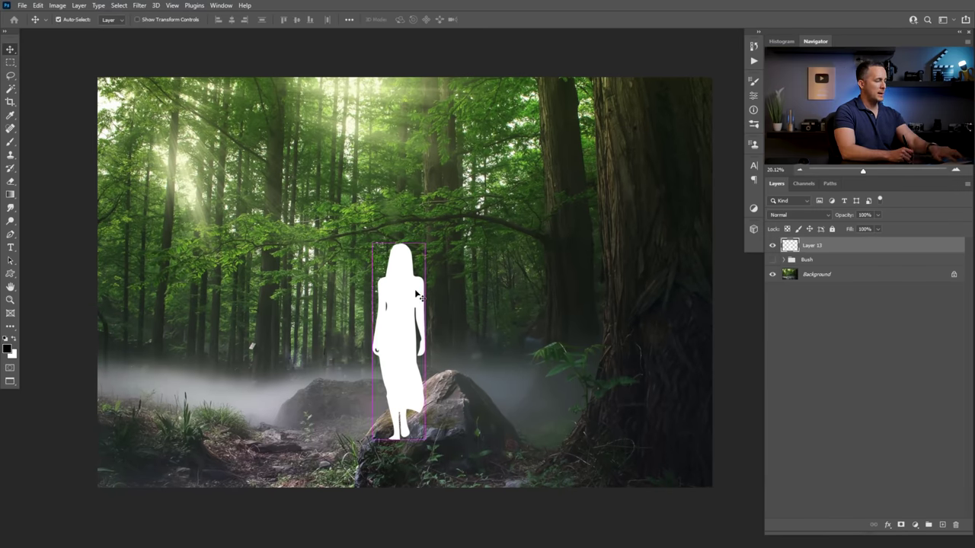
pyautogui.hotkey('ctrl', 't')
pyautogui.moveTo(399, 244); pyautogui.dragTo(398, 282)
pyautogui.moveTo(398, 321)
pyautogui.mouseDown()
pyautogui.moveTo(412, 309)
pyautogui.moveTo(397, 326)
pyautogui.mouseUp()
pyautogui.press('Return')
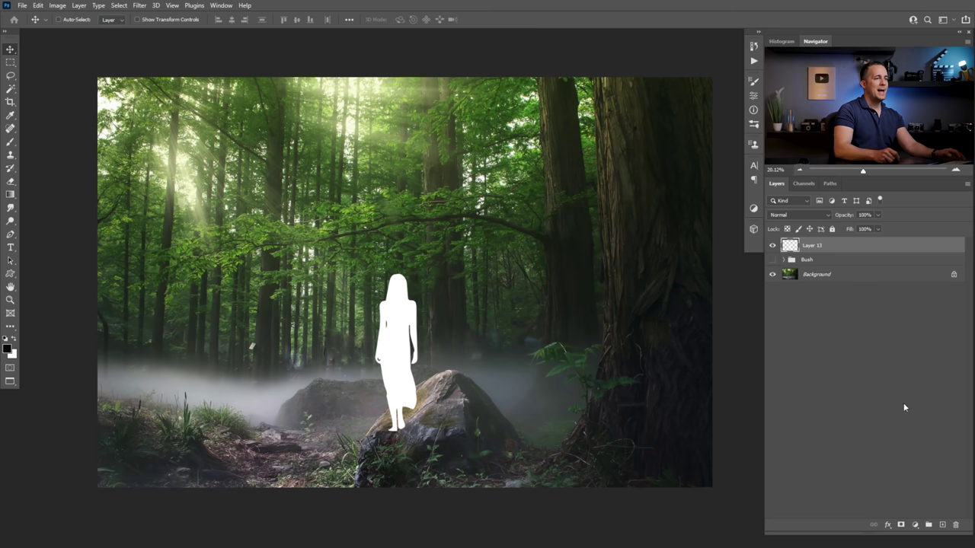
# - Add an empty layer above the silhouette, then name the silhouette layer Woman and the new layer Mist
pyautogui.click(943, 525)
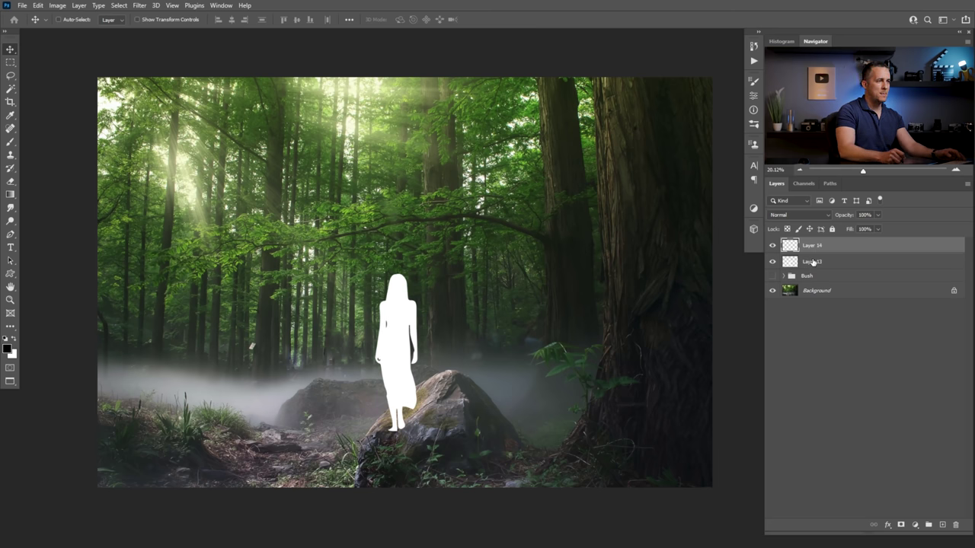
pyautogui.doubleClick(812, 261)
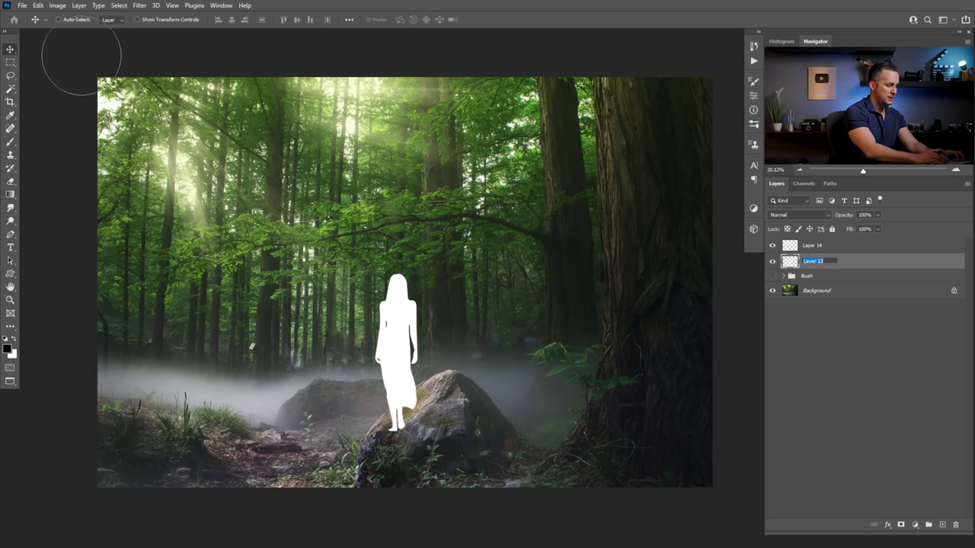
pyautogui.write('Wom')
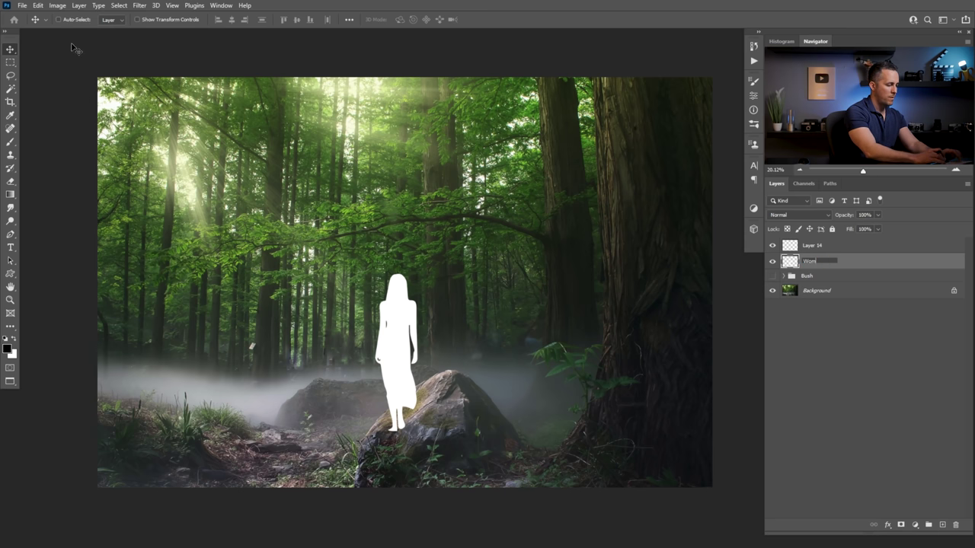
pyautogui.doubleClick(809, 245)
pyautogui.write('Mist')
pyautogui.press('Return')
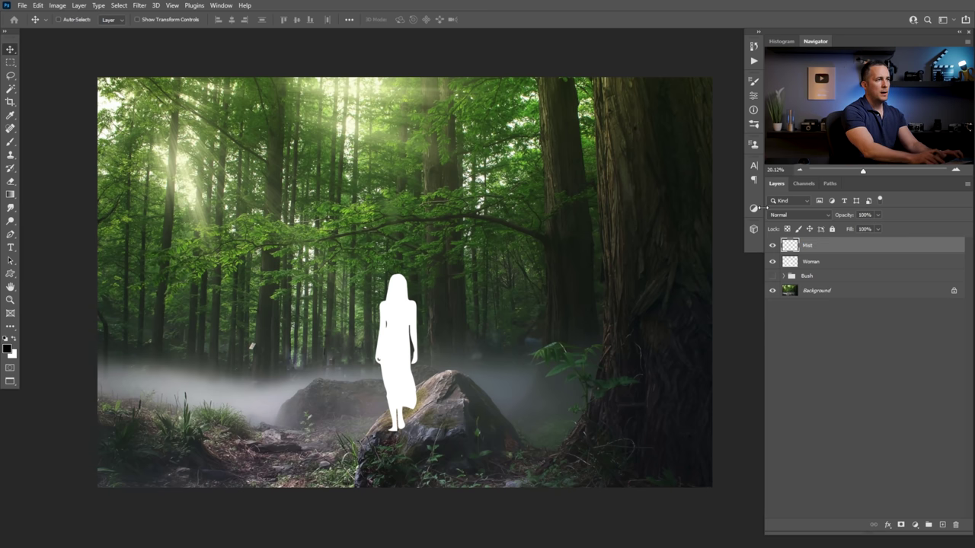
# - Choose the Cloud/Dust 02 brush from Nemanja's Cloud-Smoke-Dust brushes for painting on the Mist layer
pyautogui.press('b')
pyautogui.rightClick(432, 329)
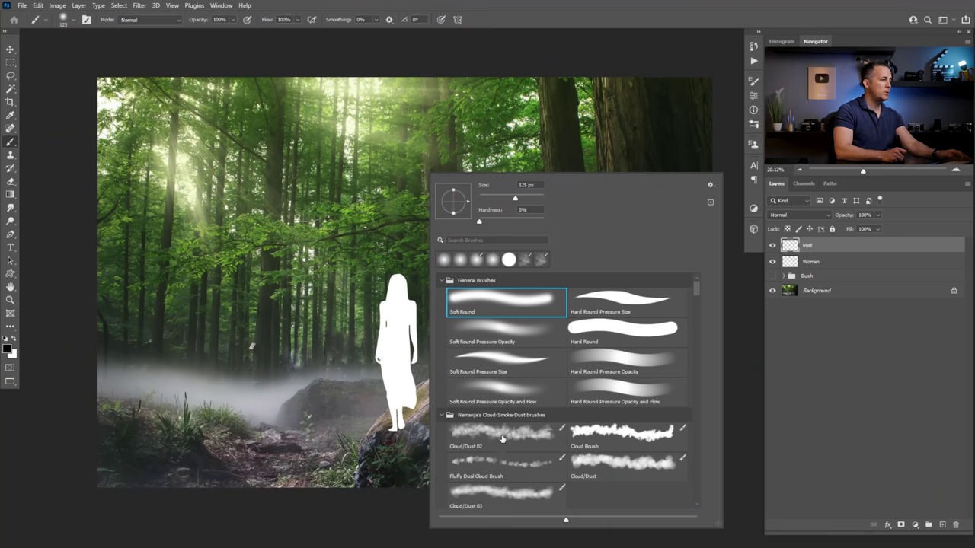
pyautogui.click(499, 437)
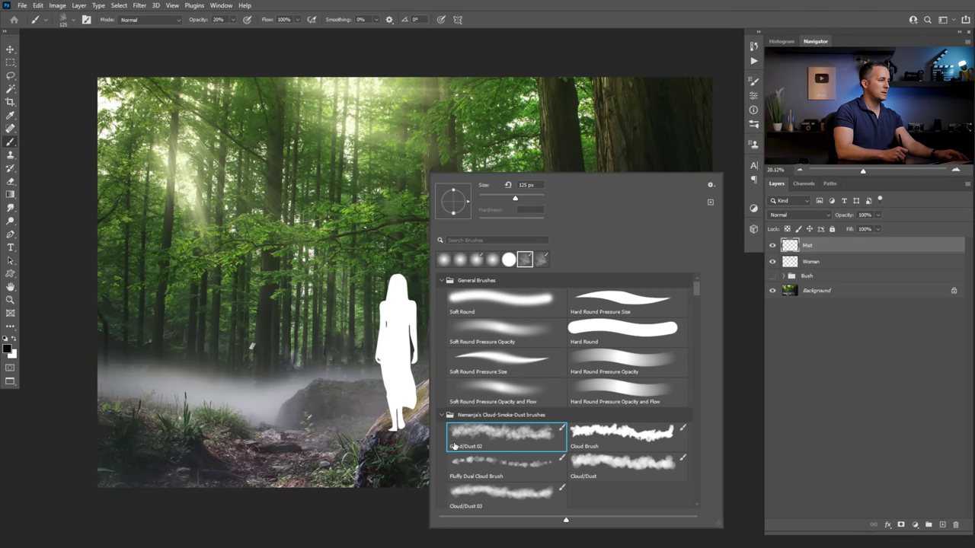
pyautogui.press('Return')
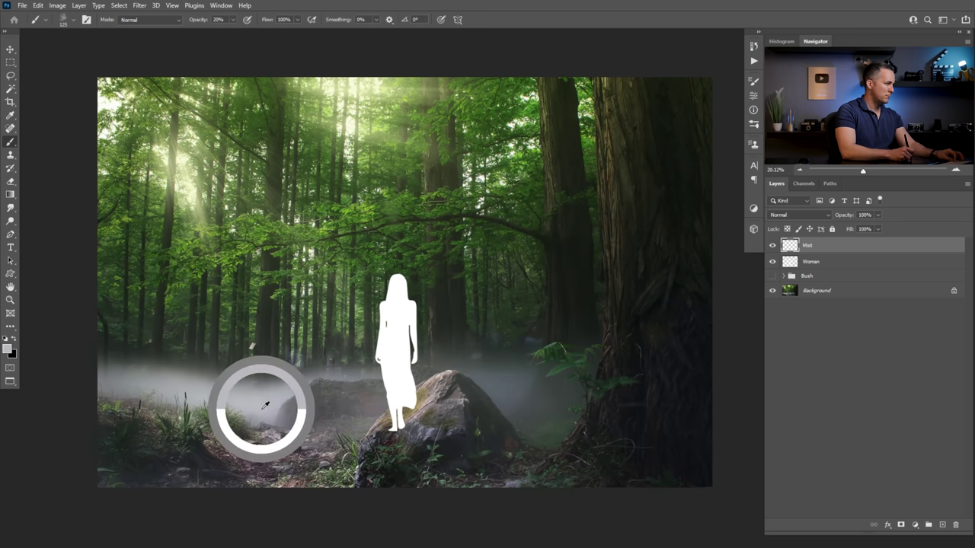
# - Sample the existing mist as the foreground colour and lighten it to d8d8da
pyautogui.click(6, 348)
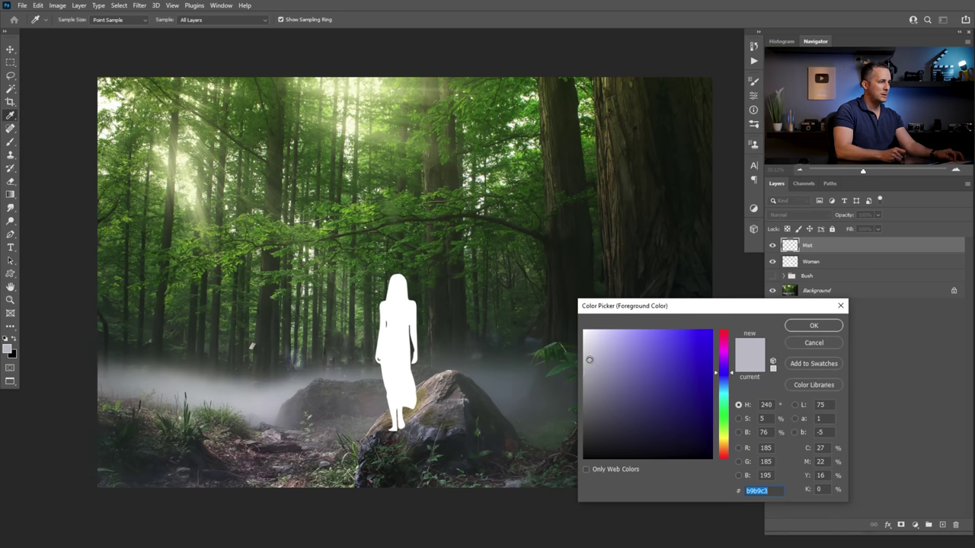
pyautogui.moveTo(589, 359); pyautogui.dragTo(583, 350)
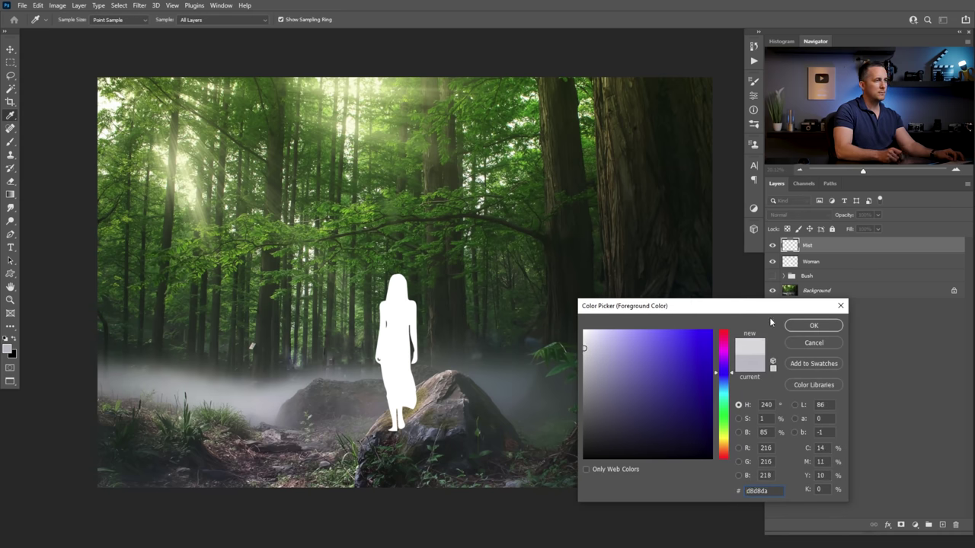
pyautogui.click(800, 327)
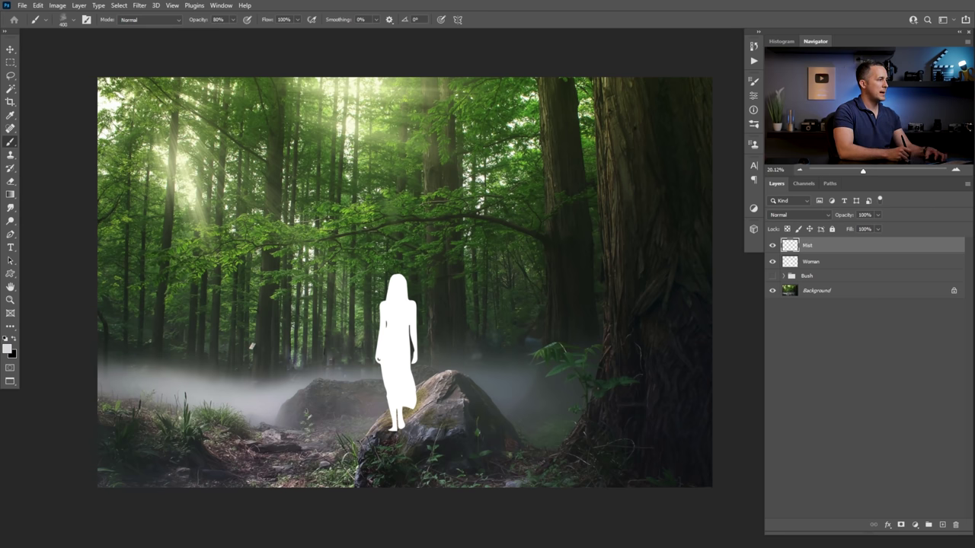
# - Paint mist over the forest floor and the base of the rocks on the Mist layer at 80% brush opacity
pyautogui.moveTo(331, 419); pyautogui.dragTo(309, 414)
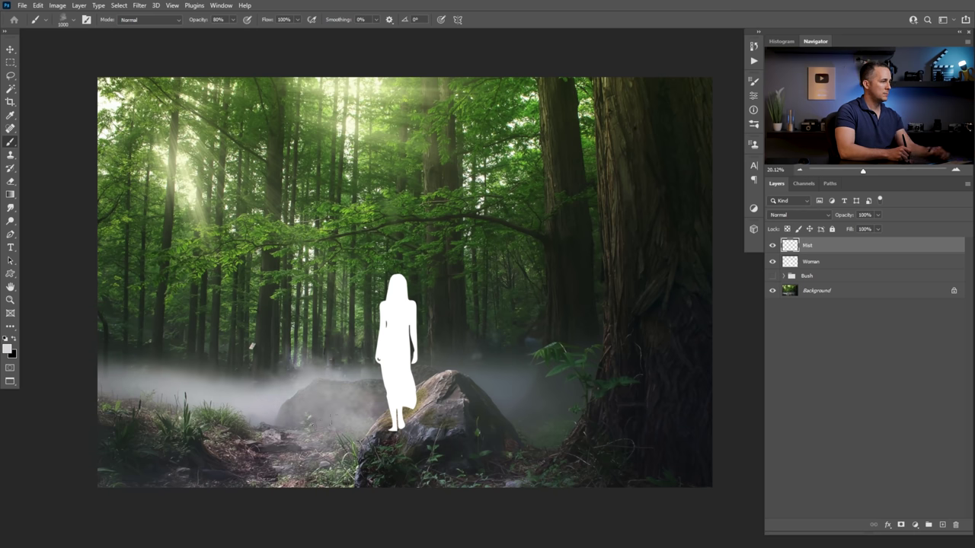
pyautogui.hotkey('ctrl', 'z')
pyautogui.moveTo(350, 423)
pyautogui.mouseDown()
pyautogui.moveTo(145, 422)
pyautogui.moveTo(114, 406)
pyautogui.moveTo(278, 441)
pyautogui.mouseUp()
pyautogui.moveTo(350, 457); pyautogui.dragTo(130, 469)
pyautogui.moveTo(328, 465)
pyautogui.mouseDown()
pyautogui.moveTo(461, 493)
pyautogui.moveTo(492, 481)
pyautogui.mouseUp()
pyautogui.hotkey('ctrl', 'z')
pyautogui.moveTo(533, 428)
pyautogui.mouseDown()
pyautogui.moveTo(564, 420)
pyautogui.moveTo(601, 453)
pyautogui.moveTo(692, 462)
pyautogui.moveTo(517, 493)
pyautogui.moveTo(287, 490)
pyautogui.mouseUp()
pyautogui.click(88, 471)
pyautogui.press(']')
# - Brush mist over the woman's feet and lower dress with the brush at size 600
pyautogui.moveTo(396, 450)
pyautogui.mouseDown()
pyautogui.moveTo(432, 439)
pyautogui.moveTo(388, 446)
pyautogui.moveTo(670, 457)
pyautogui.moveTo(503, 465)
pyautogui.moveTo(304, 427)
pyautogui.moveTo(137, 427)
pyautogui.moveTo(381, 465)
pyautogui.moveTo(457, 434)
pyautogui.moveTo(636, 448)
pyautogui.moveTo(533, 472)
pyautogui.moveTo(358, 476)
pyautogui.moveTo(381, 427)
pyautogui.moveTo(405, 424)
pyautogui.mouseUp()
pyautogui.click(396, 398)
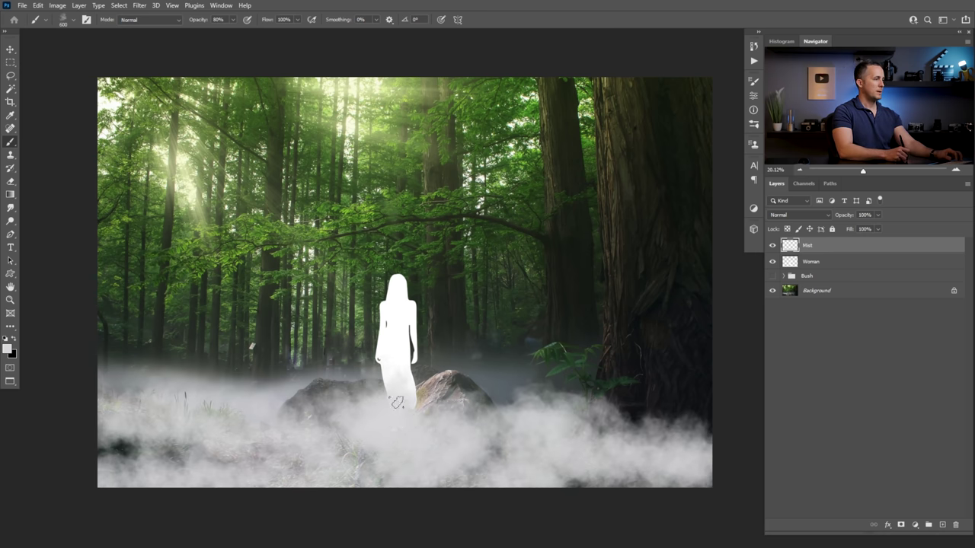
pyautogui.click(395, 373)
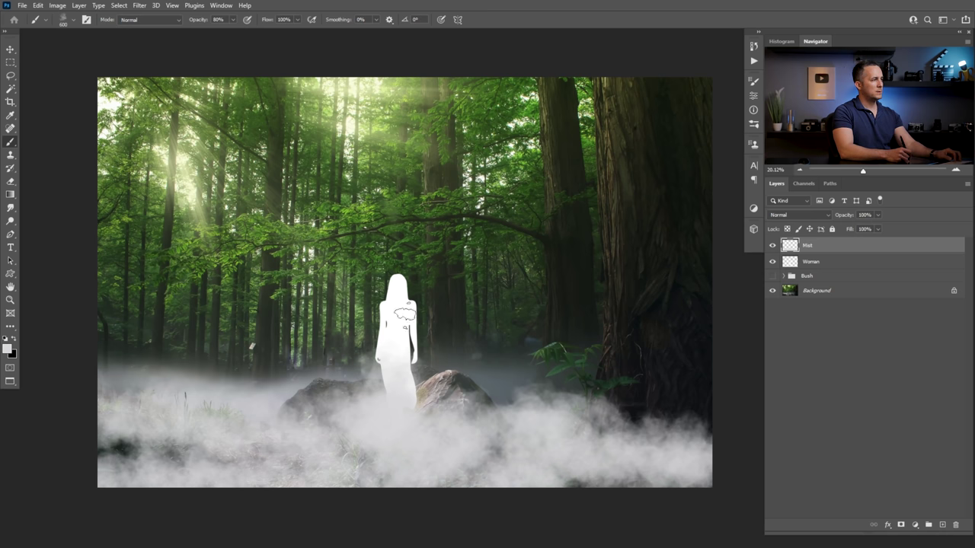
# - Load the Woman layer's outline as a selection, fill it with the light grey foreground colour and deselect
pyautogui.press('v')
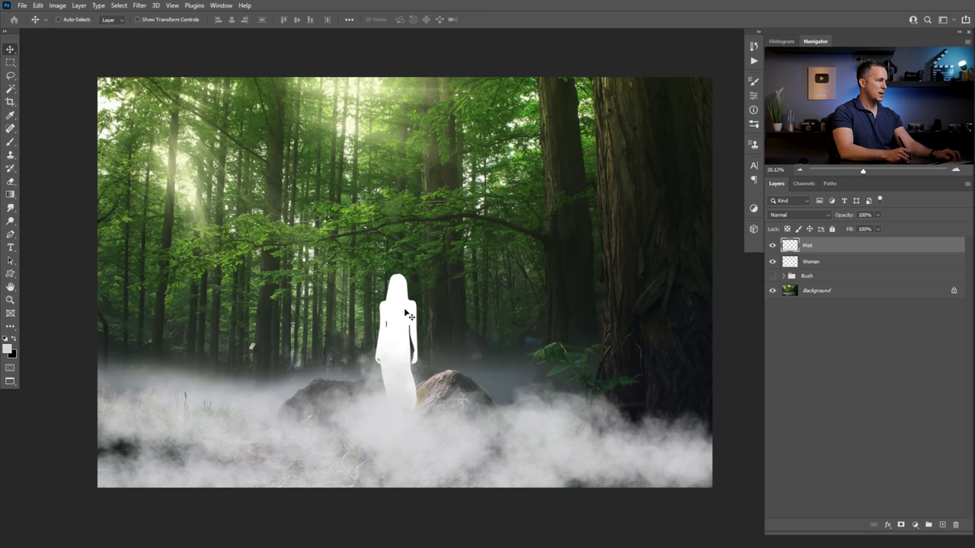
pyautogui.click(792, 263)
pyautogui.keyDown('ctrl'); pyautogui.click(792, 264); pyautogui.keyUp('ctrl')
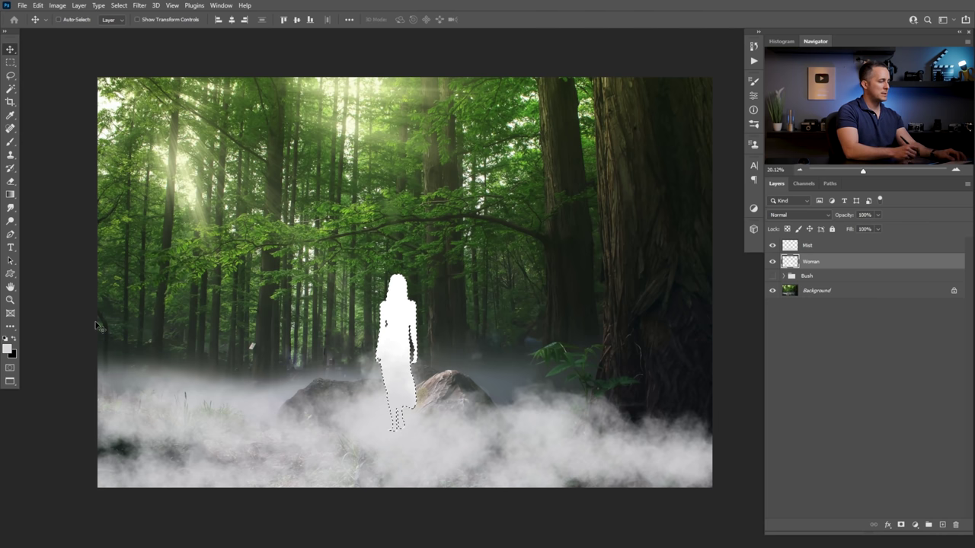
pyautogui.hotkey('ctrl', 'd')
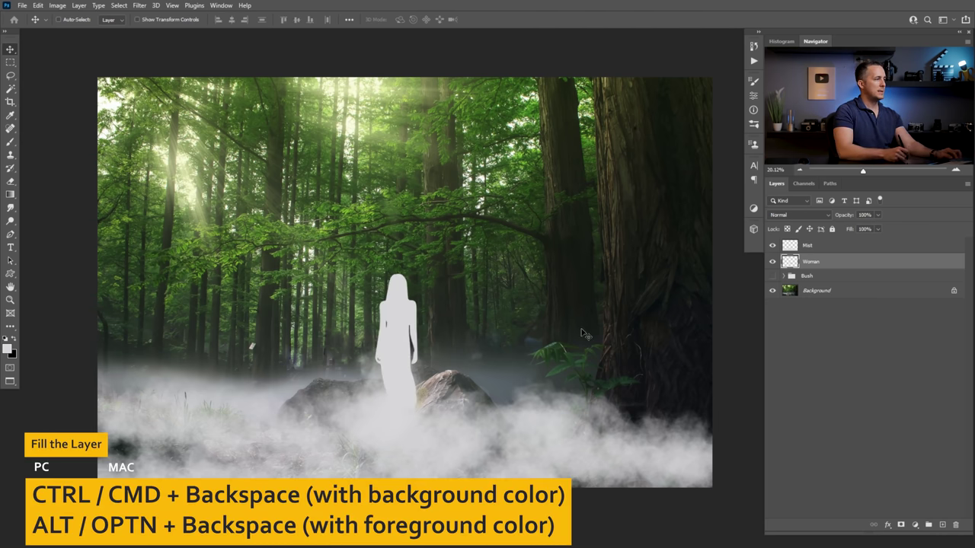
# - Paint more mist around the dress hem and front rock on the Mist layer with the brush at size 400
pyautogui.click(793, 246)
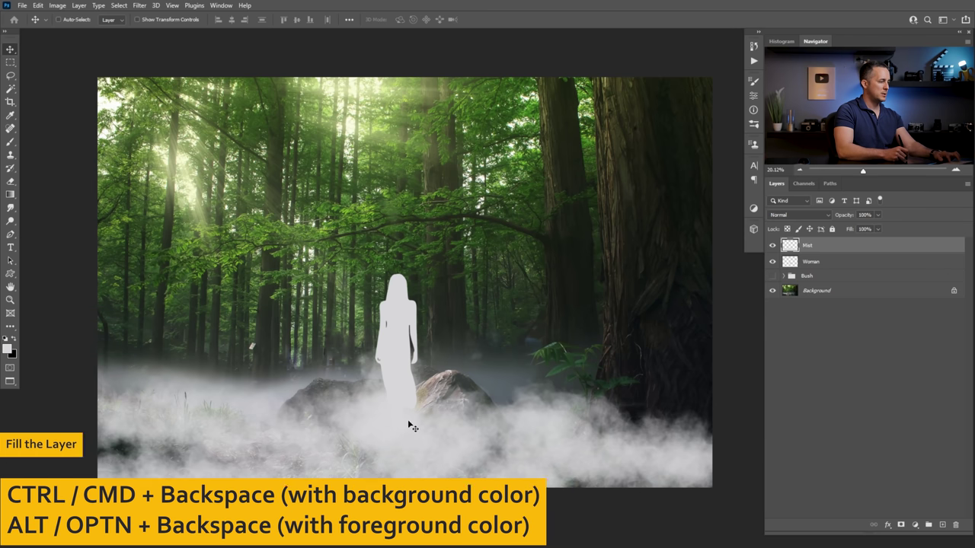
pyautogui.press('b')
pyautogui.press('[')
pyautogui.press('[')
pyautogui.press('[')
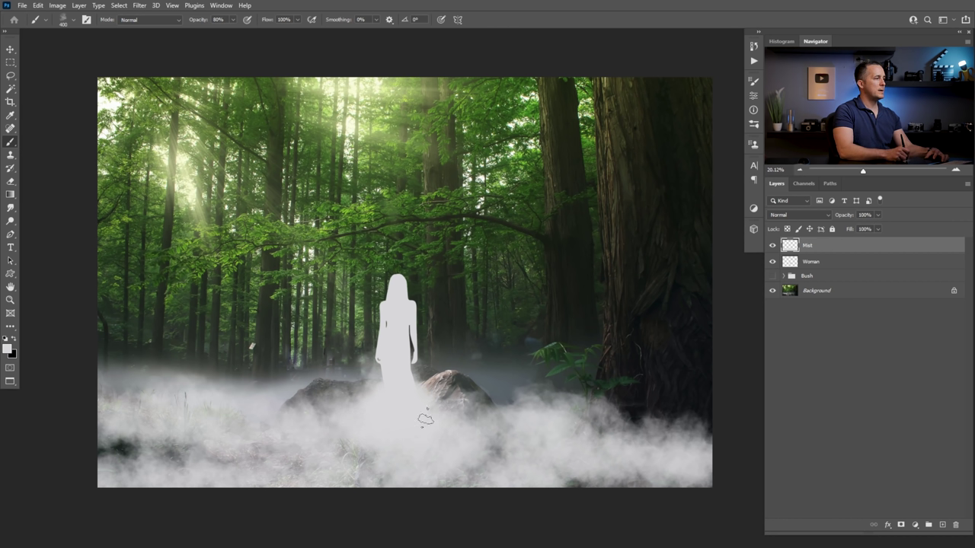
pyautogui.click(485, 419)
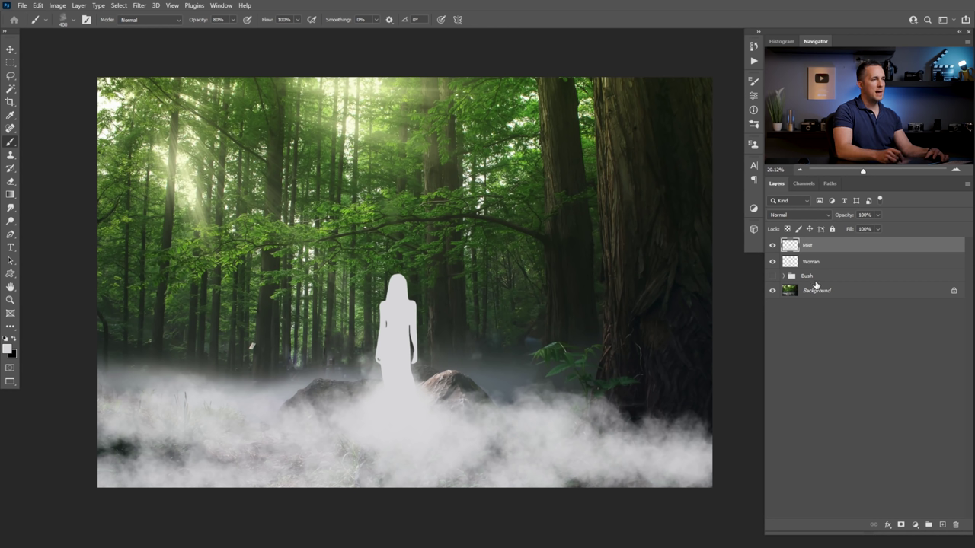
# - Add a layer mask to the Mist layer and thin the mist along the image's lower edge with black at 20% opacity
pyautogui.click(902, 525)
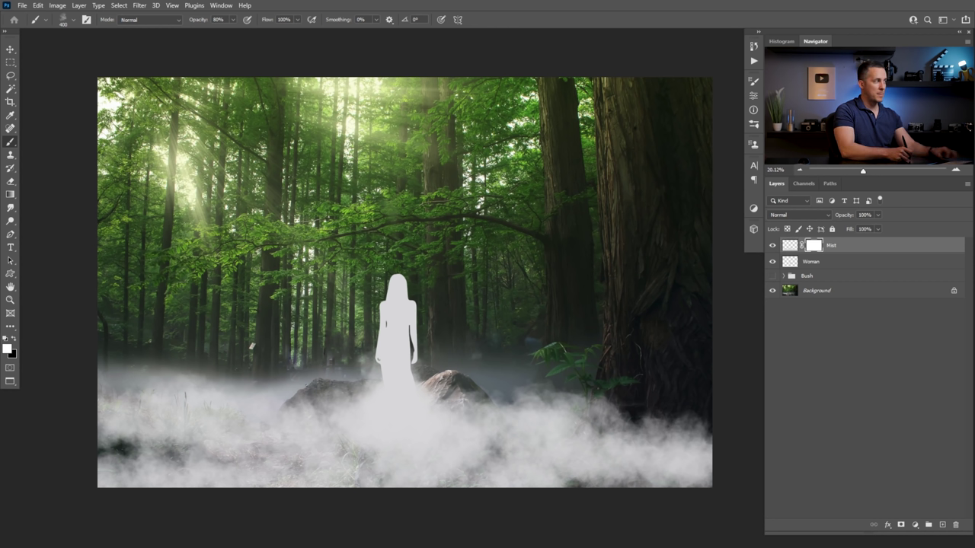
pyautogui.press('x')
pyautogui.moveTo(228, 408); pyautogui.dragTo(73, 425)
pyautogui.hotkey('ctrl', 'z')
pyautogui.press('2')
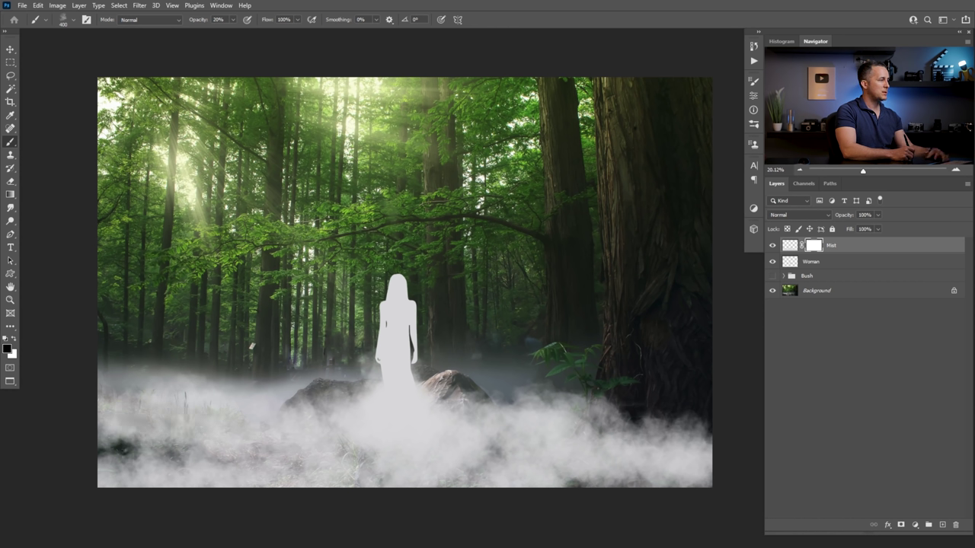
pyautogui.moveTo(178, 471)
pyautogui.mouseDown()
pyautogui.moveTo(508, 451)
pyautogui.moveTo(687, 459)
pyautogui.moveTo(678, 472)
pyautogui.moveTo(561, 478)
pyautogui.mouseUp()
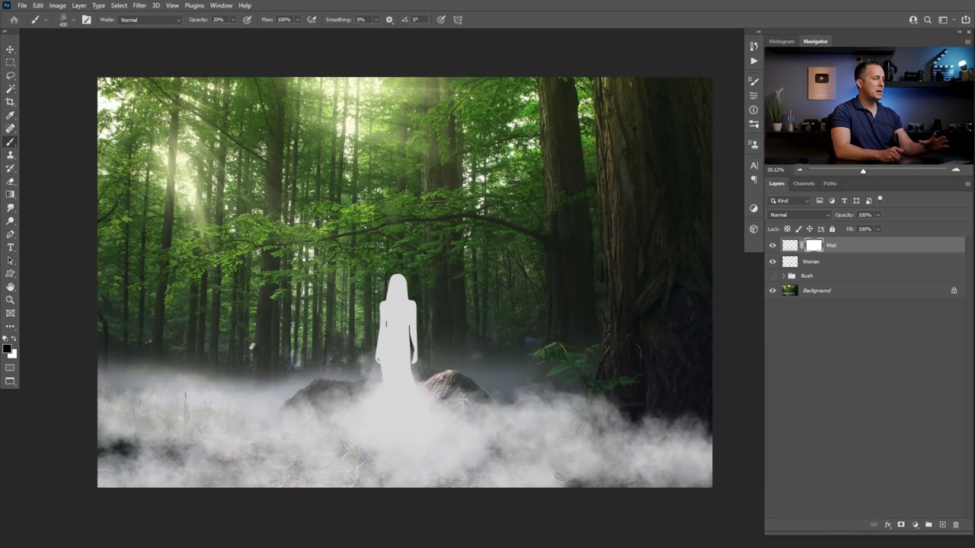
# - Try a Gaussian Blur with a 41.5-pixel radius on the Mist layer's content
pyautogui.hotkey('ctrl', '2')
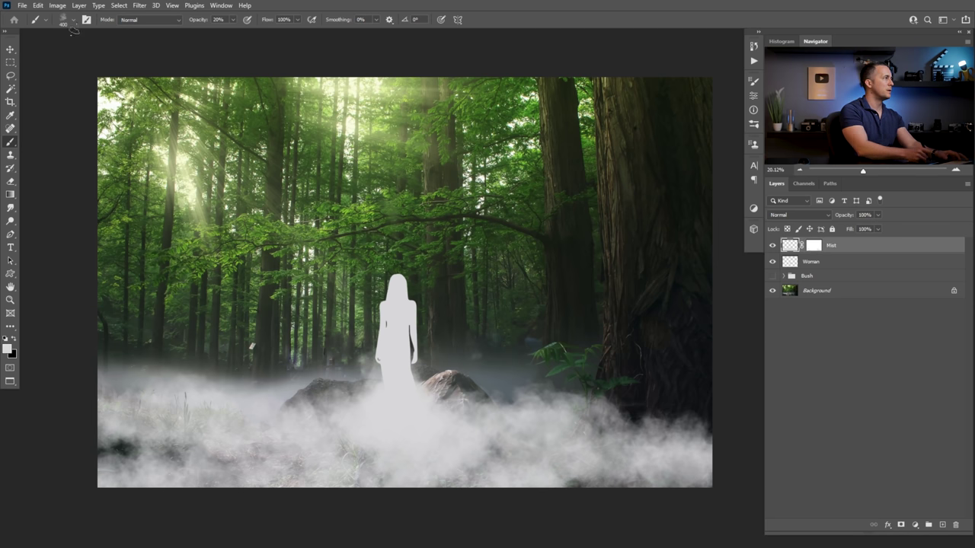
pyautogui.click(139, 6)
pyautogui.moveTo(176, 129)
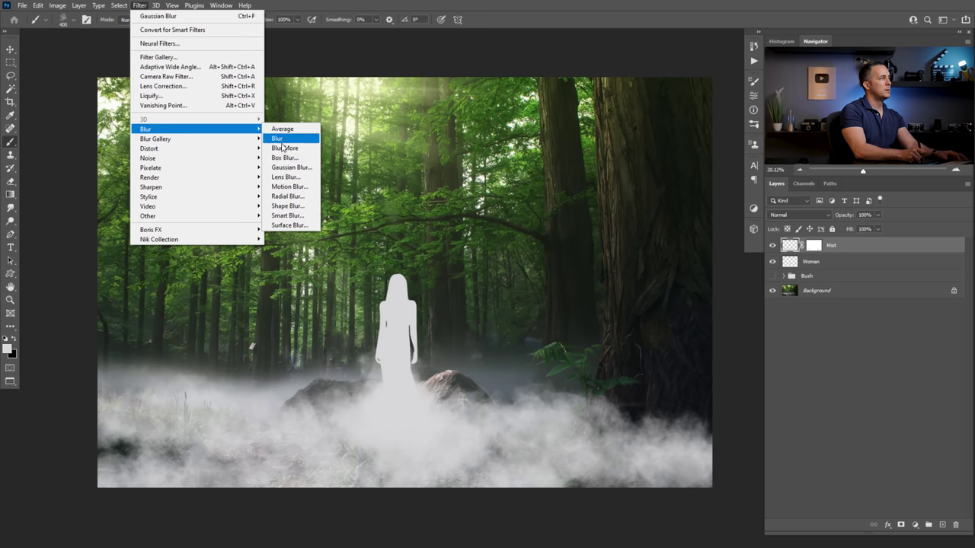
pyautogui.click(290, 168)
pyautogui.moveTo(609, 439); pyautogui.dragTo(616, 439)
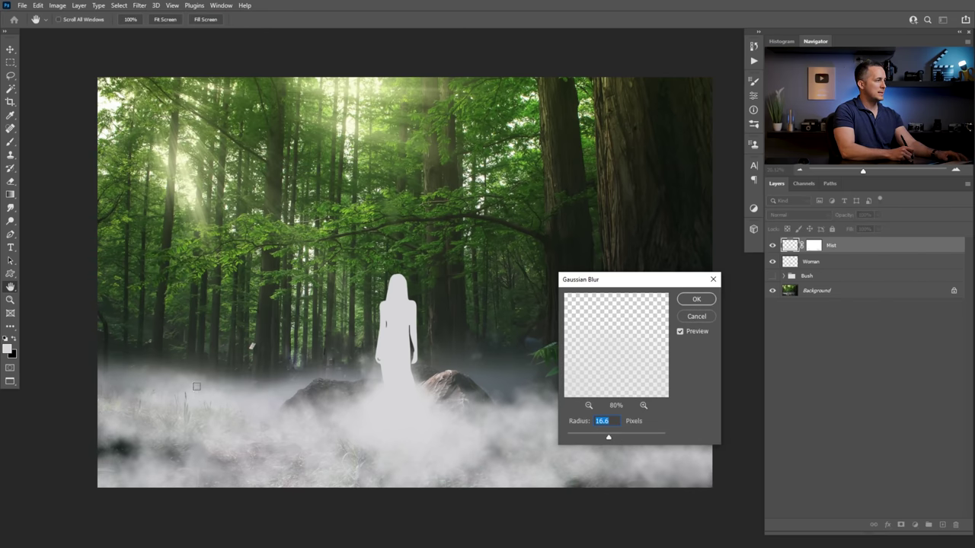
pyautogui.moveTo(618, 441); pyautogui.dragTo(620, 438)
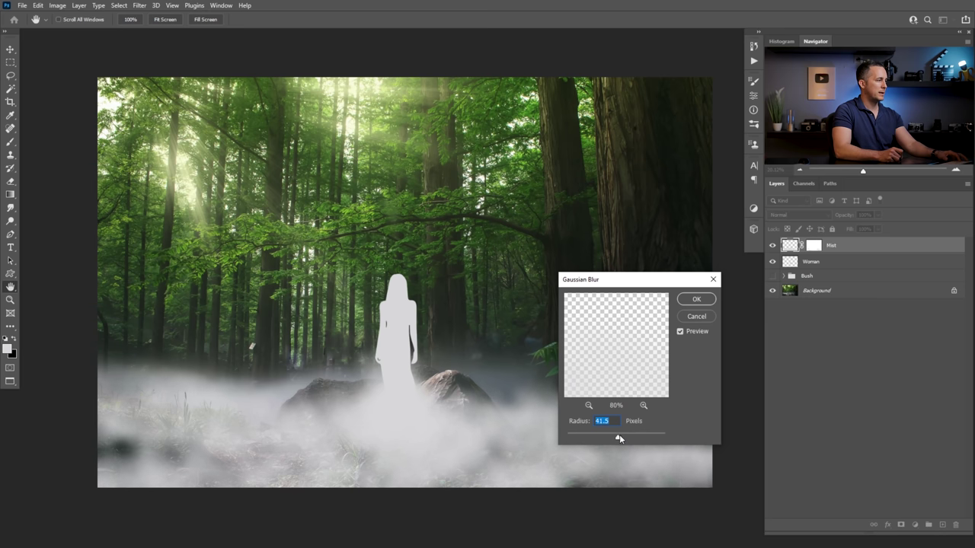
pyautogui.click(696, 299)
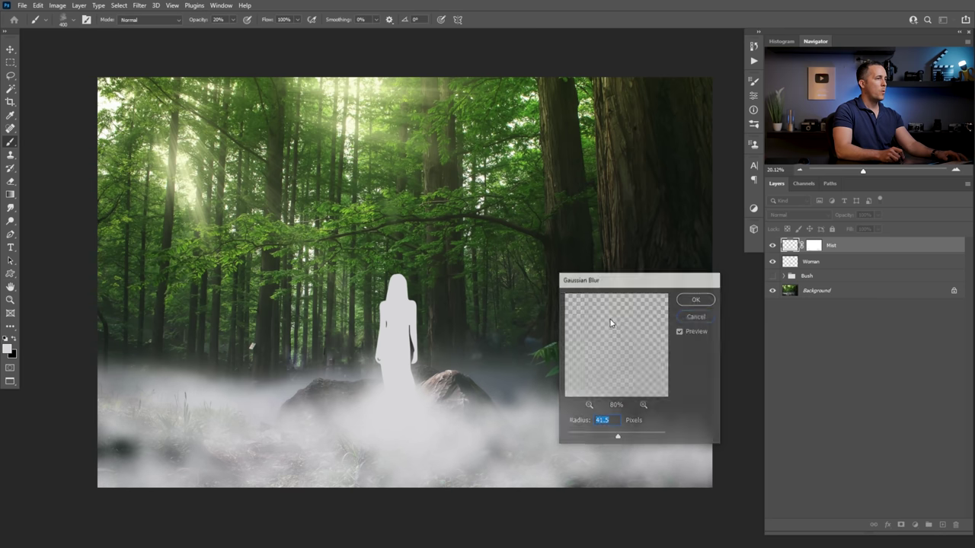
# - Try a horizontal Motion Blur on the Mist layer with angle 0° and distance 190 pixels
pyautogui.click(141, 6)
pyautogui.moveTo(173, 130)
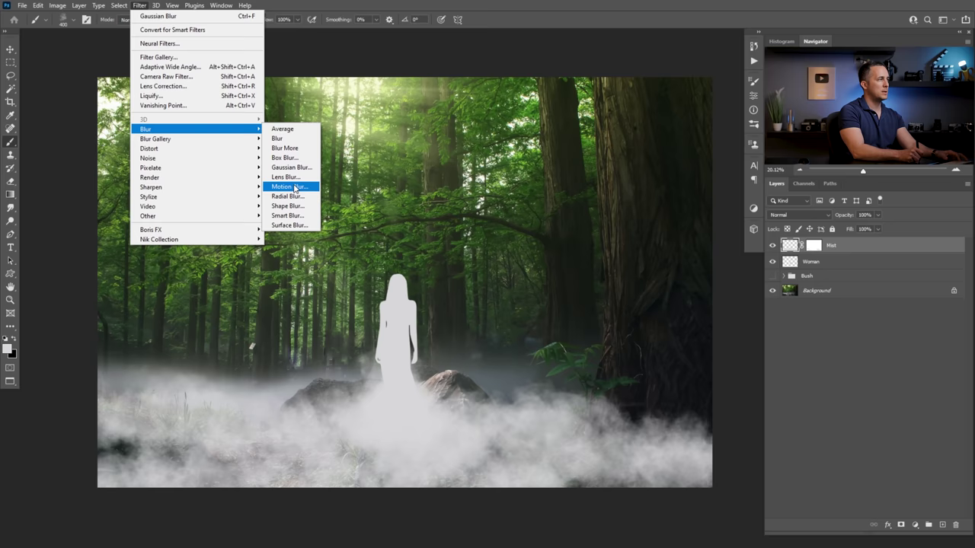
pyautogui.click(294, 188)
pyautogui.moveTo(117, 261); pyautogui.dragTo(733, 258)
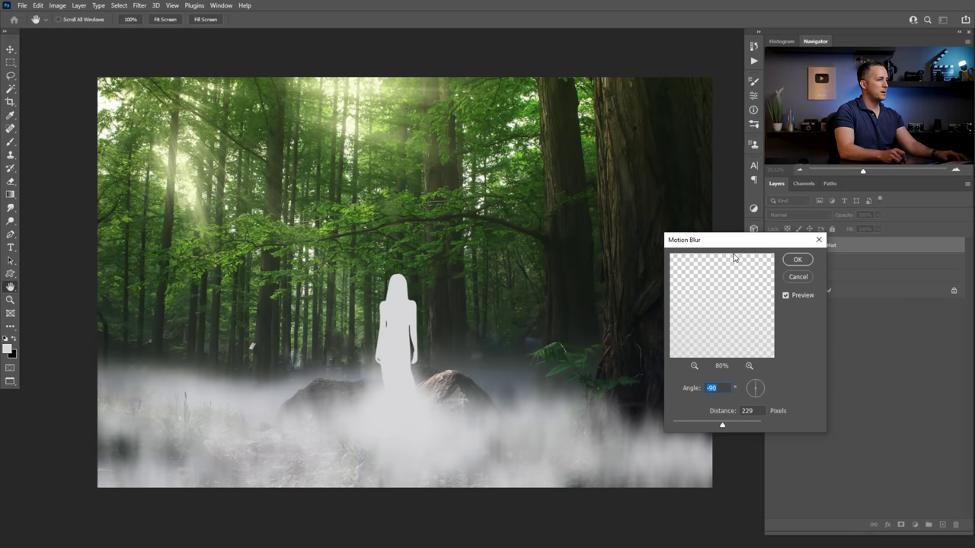
pyautogui.moveTo(758, 391); pyautogui.dragTo(766, 393)
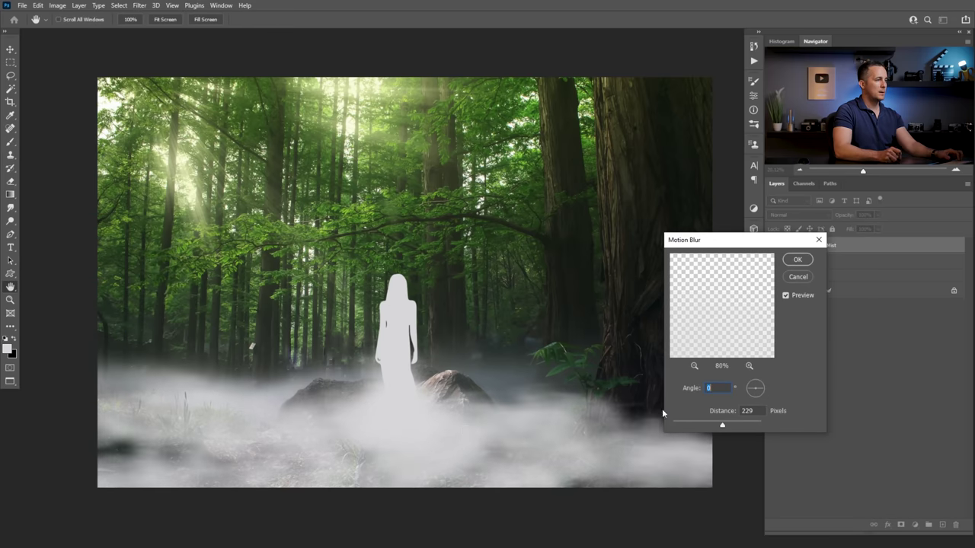
pyautogui.moveTo(722, 425); pyautogui.dragTo(721, 425)
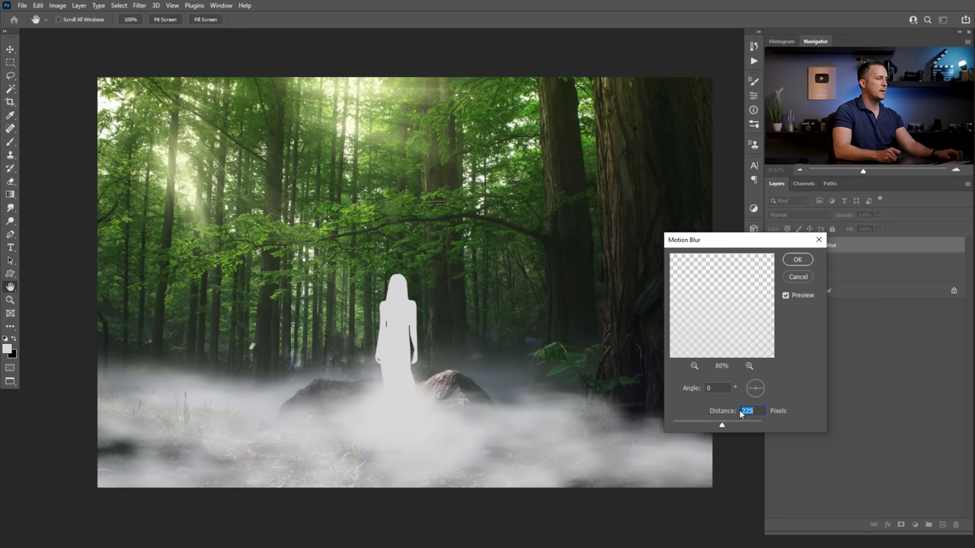
pyautogui.click(714, 425)
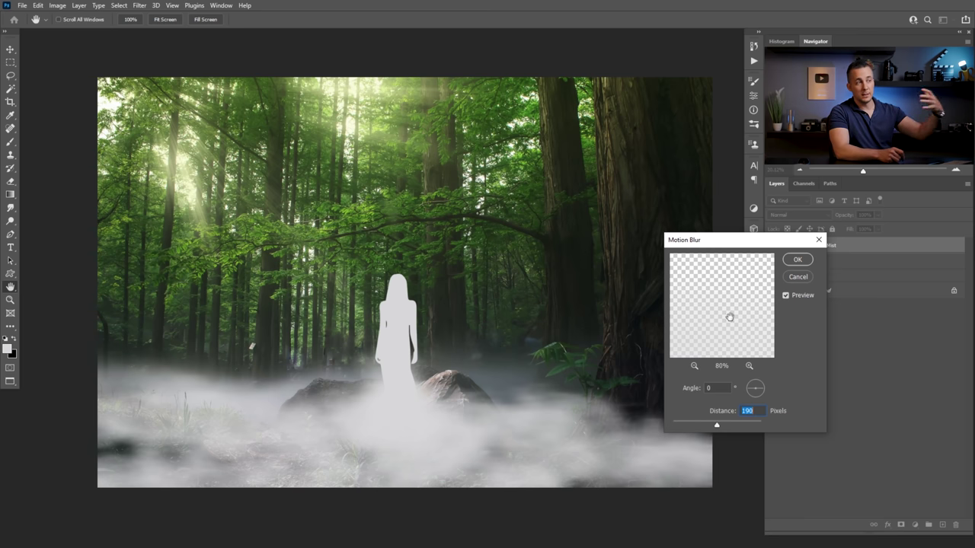
pyautogui.click(798, 277)
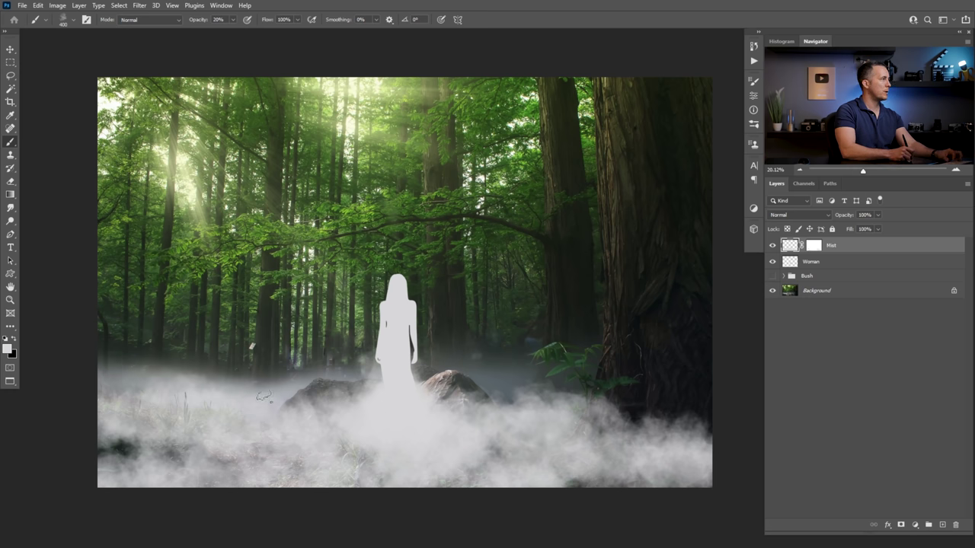
# - Build up more soft mist across the ground on the Mist layer and flare the woman's dress hem into it, using 20–30% brush opacity
pyautogui.press('3')
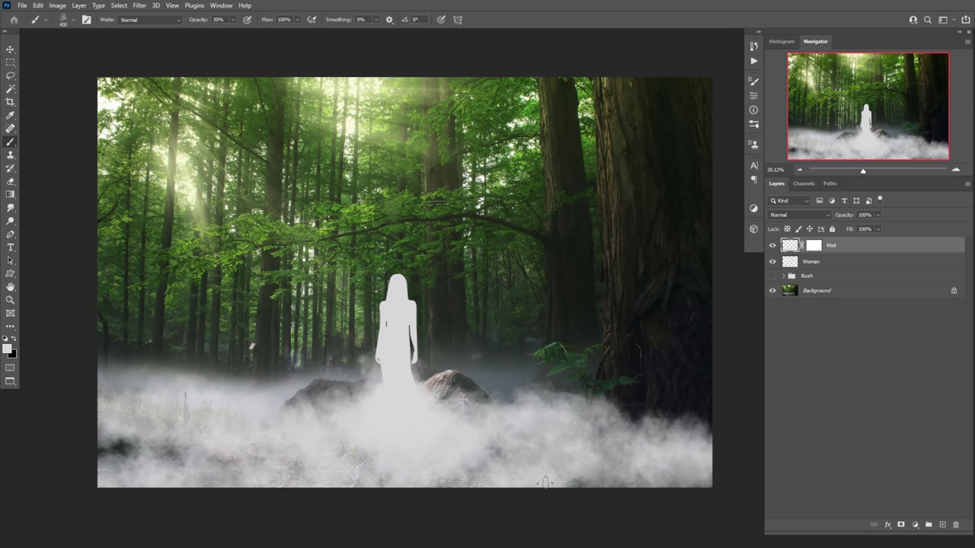
pyautogui.moveTo(579, 396); pyautogui.dragTo(198, 400)
pyautogui.press('x')
pyautogui.click(395, 451)
pyautogui.press('x')
pyautogui.click(400, 449)
pyautogui.press('x')
pyautogui.press('x')
pyautogui.press('x')
pyautogui.click(239, 423)
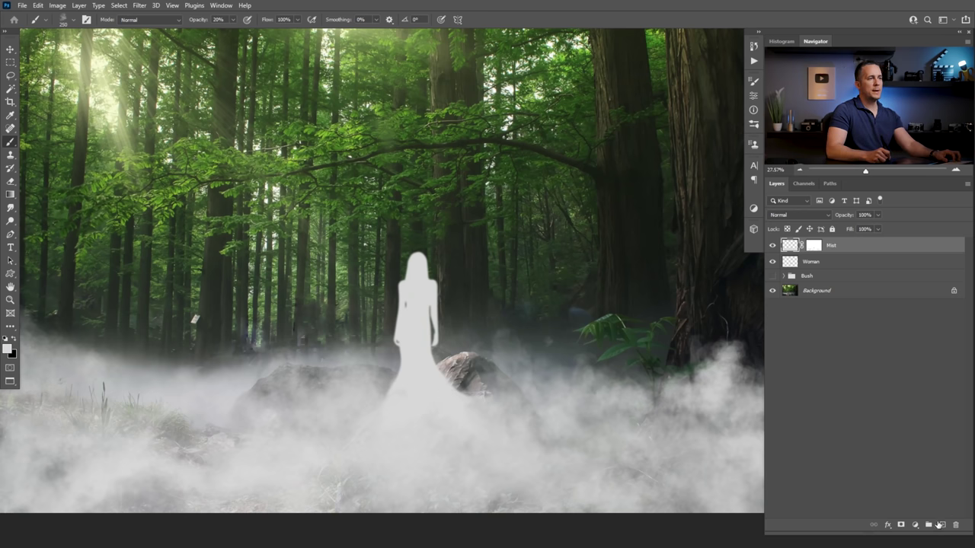
# - Add an empty layer above the Mist layer and name it Mist 02
pyautogui.click(943, 526)
pyautogui.doubleClick(813, 244)
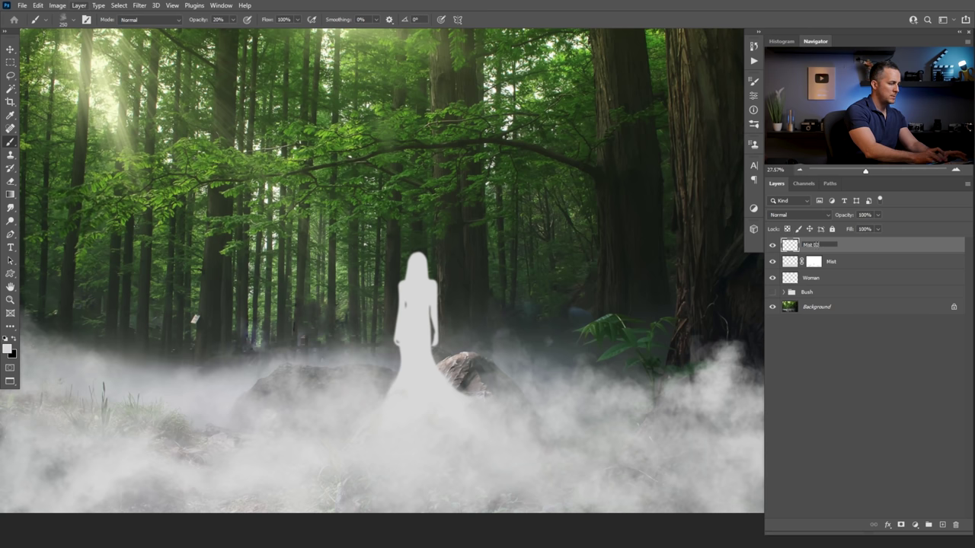
pyautogui.write('Mist 02')
pyautogui.press('Return')
# - Add a layer mask to the Woman layer
pyautogui.scroll(-2, 477, 371)
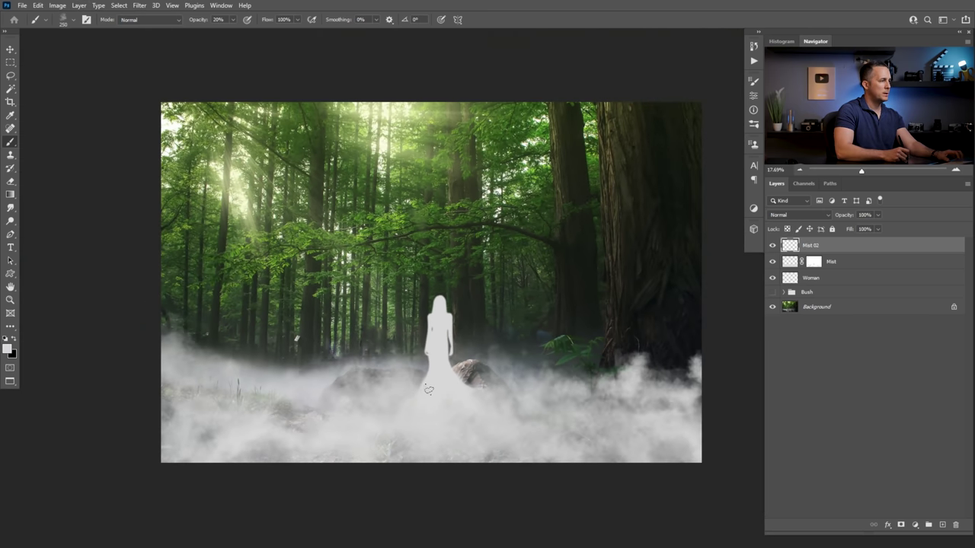
pyautogui.scroll(1, 429, 390)
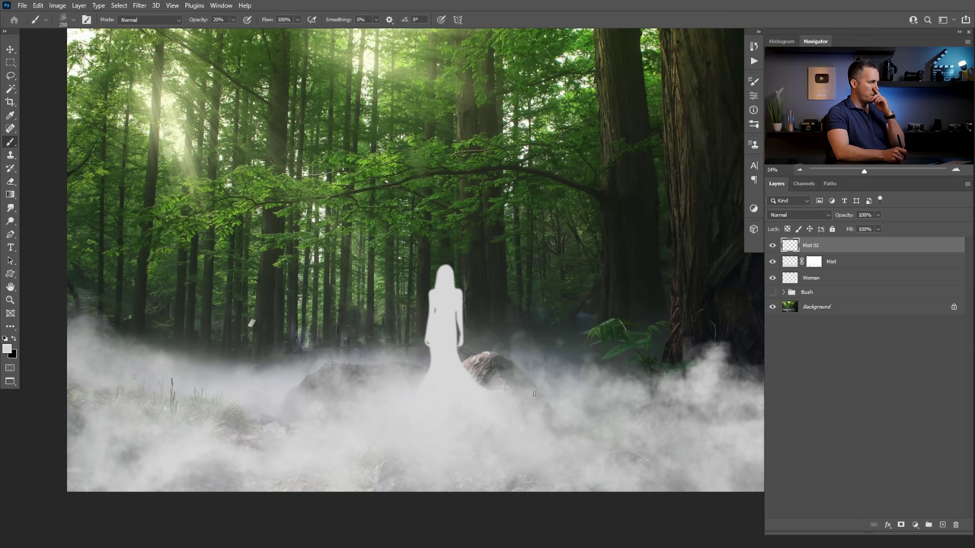
pyautogui.click(795, 281)
pyautogui.click(901, 525)
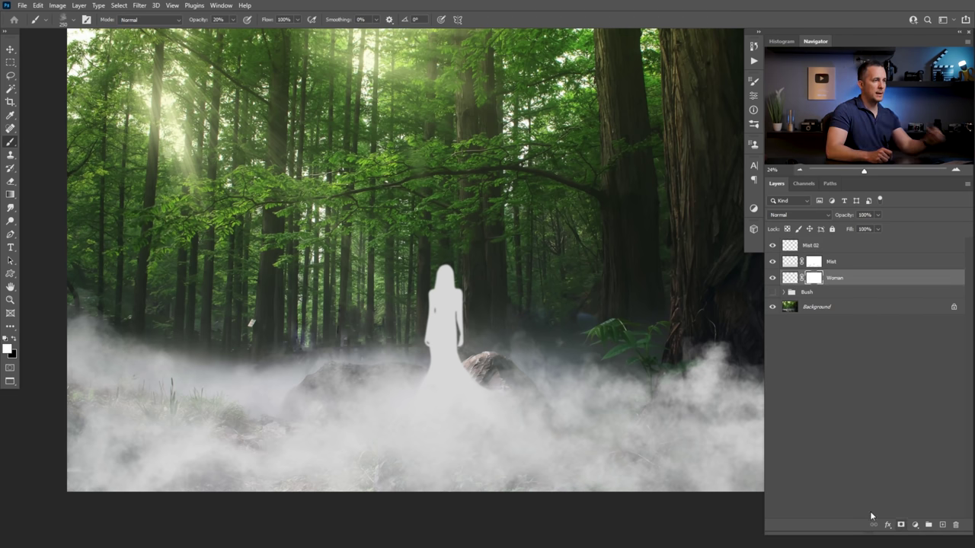
# - Make the woman's body and dress slightly translucent by painting black on her layer mask with Soft Round Pressure Opacity at 20% opacity
pyautogui.rightClick(526, 371)
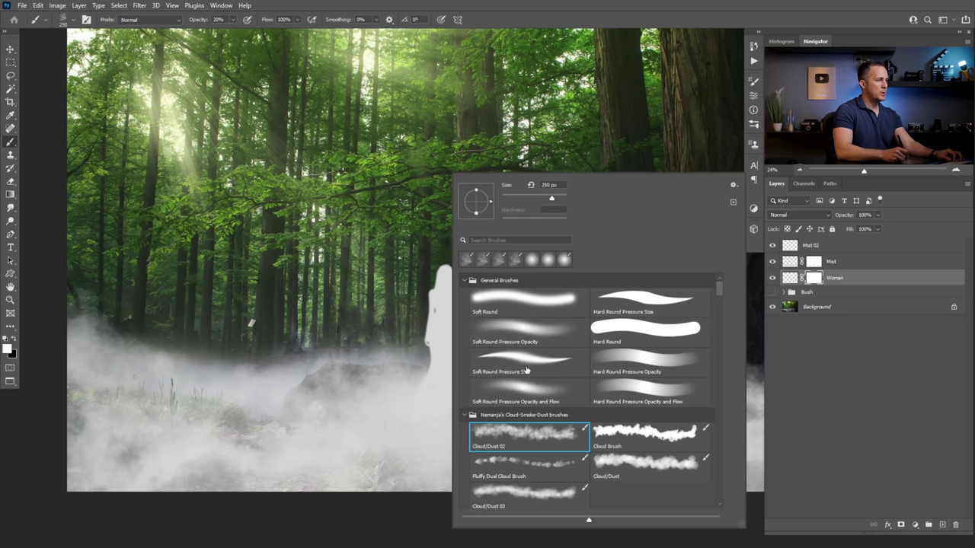
pyautogui.click(525, 299)
pyautogui.click(521, 325)
pyautogui.click(373, 367)
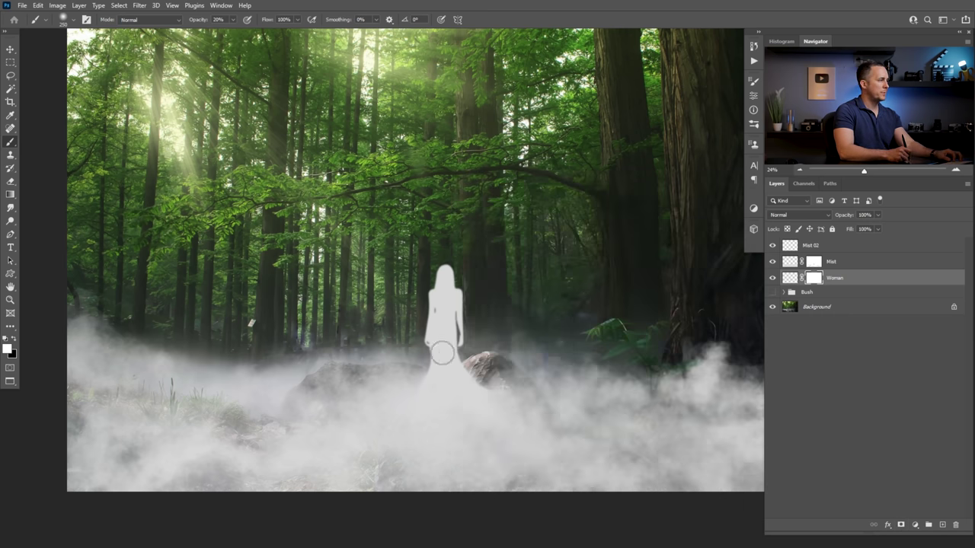
pyautogui.press('x')
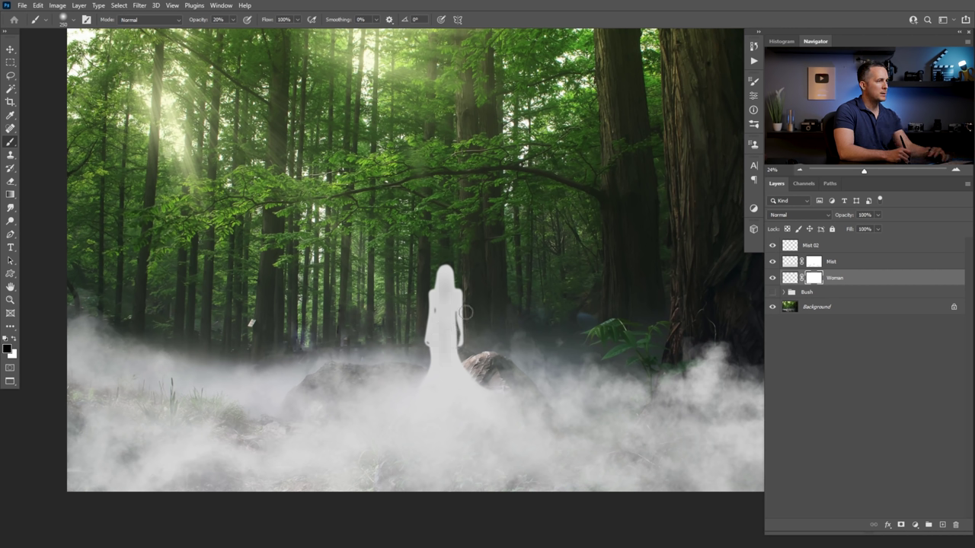
pyautogui.keyDown('ctrl'); pyautogui.click(790, 278); pyautogui.keyUp('ctrl')
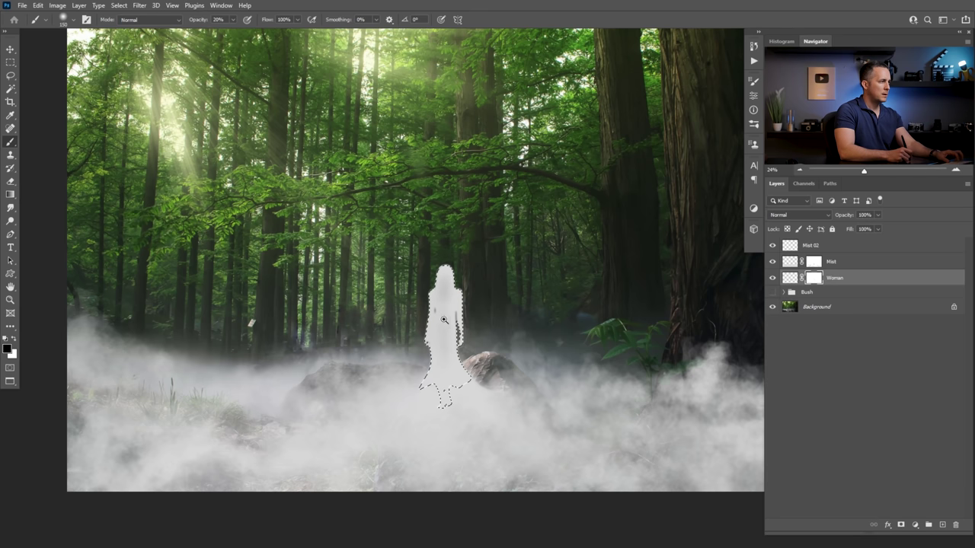
pyautogui.scroll(2, 462, 328)
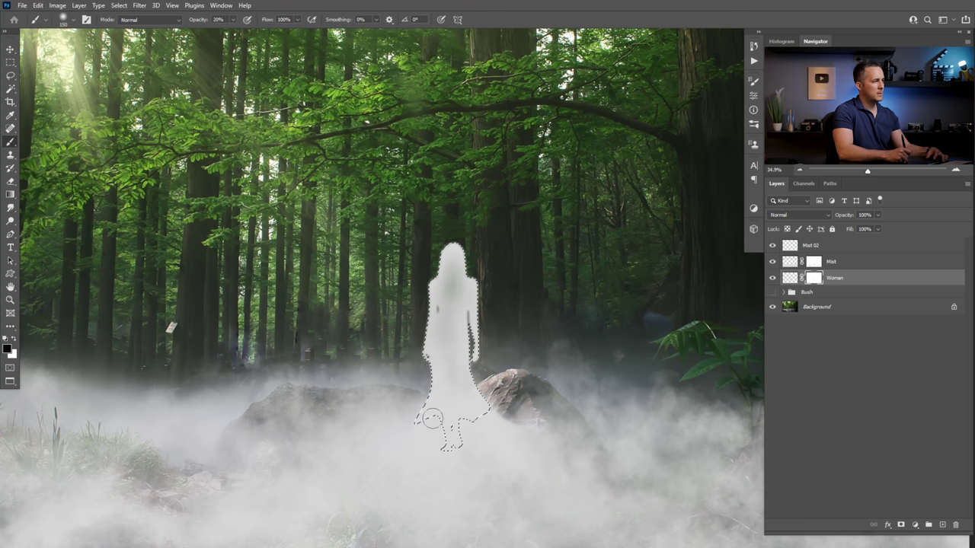
pyautogui.moveTo(453, 428)
pyautogui.mouseDown()
pyautogui.moveTo(446, 307)
pyautogui.moveTo(433, 353)
pyautogui.moveTo(459, 296)
pyautogui.moveTo(453, 343)
pyautogui.mouseUp()
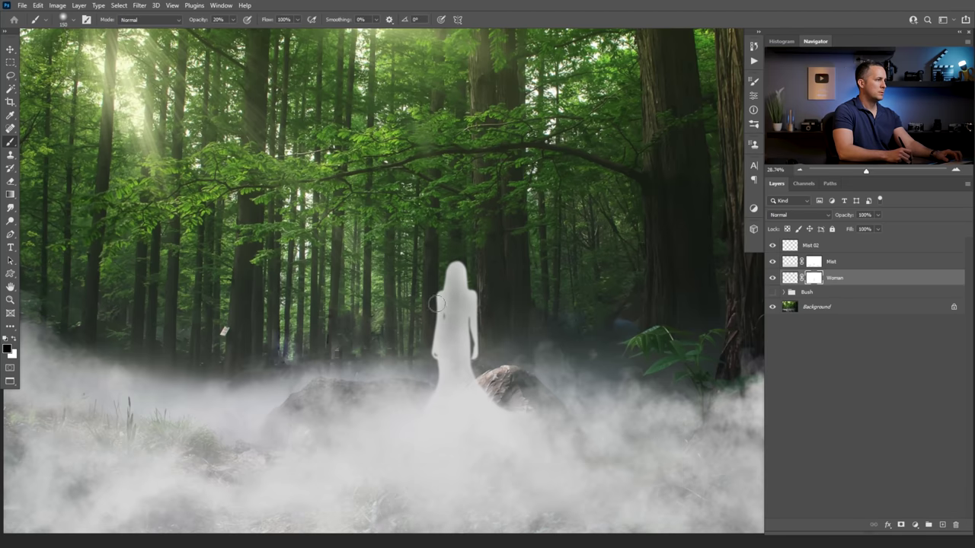
pyautogui.moveTo(466, 383); pyautogui.dragTo(412, 425)
pyautogui.moveTo(430, 385); pyautogui.dragTo(447, 392)
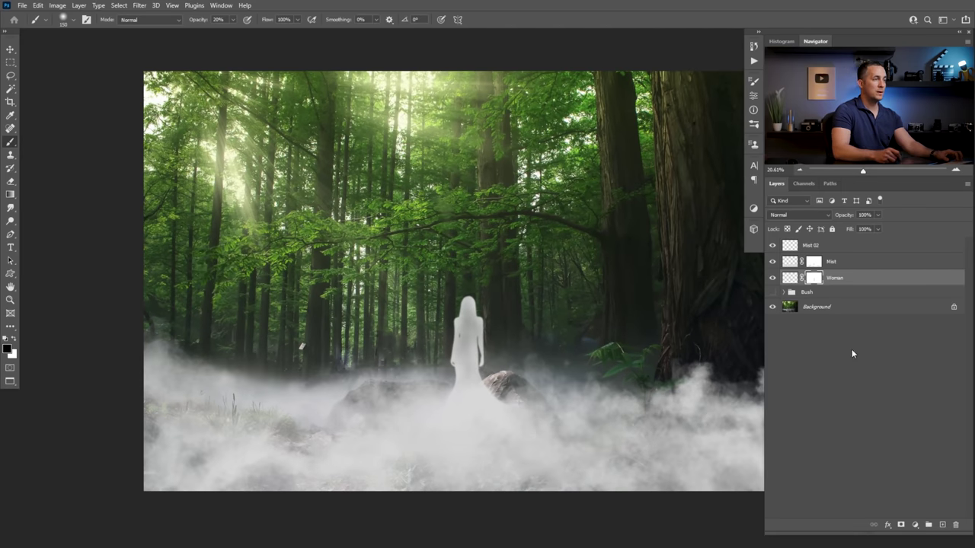
# - Add an empty layer directly below the Woman layer and name it Mist 03
pyautogui.keyDown('ctrl'); pyautogui.click(942, 525); pyautogui.keyUp('ctrl')
pyautogui.doubleClick(812, 294)
pyautogui.write('Mist 03')
pyautogui.press('Return')
# - Paint faint mist behind the woman on Mist 03 using the Cloud/Dust 02 brush at 125 px and 20% opacity
pyautogui.rightClick(603, 345)
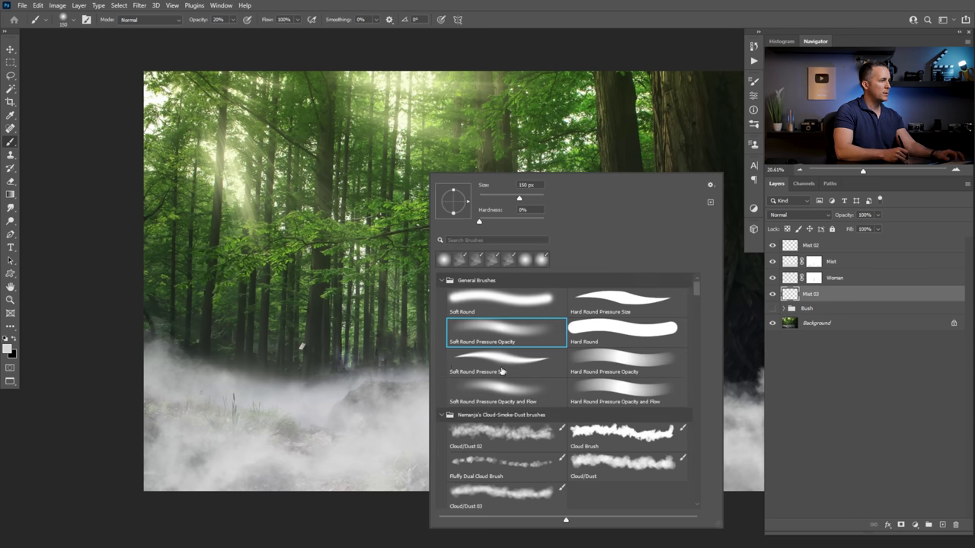
pyautogui.click(500, 434)
pyautogui.press('Return')
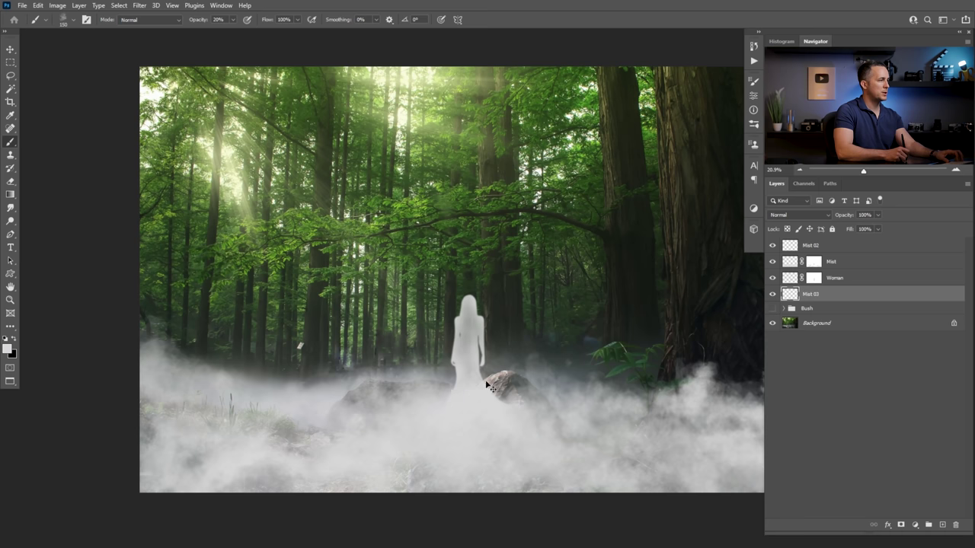
pyautogui.scroll(3, 461, 333)
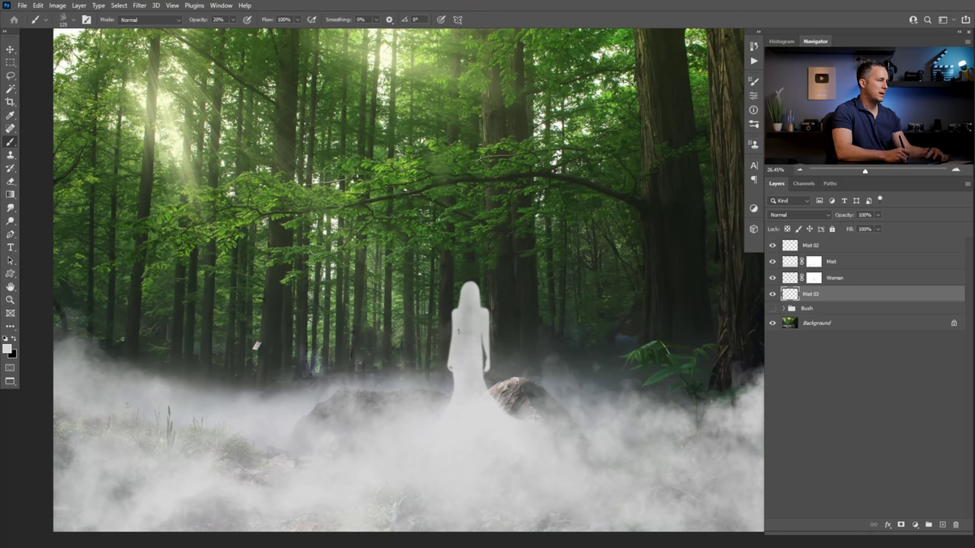
pyautogui.scroll(2, 461, 337)
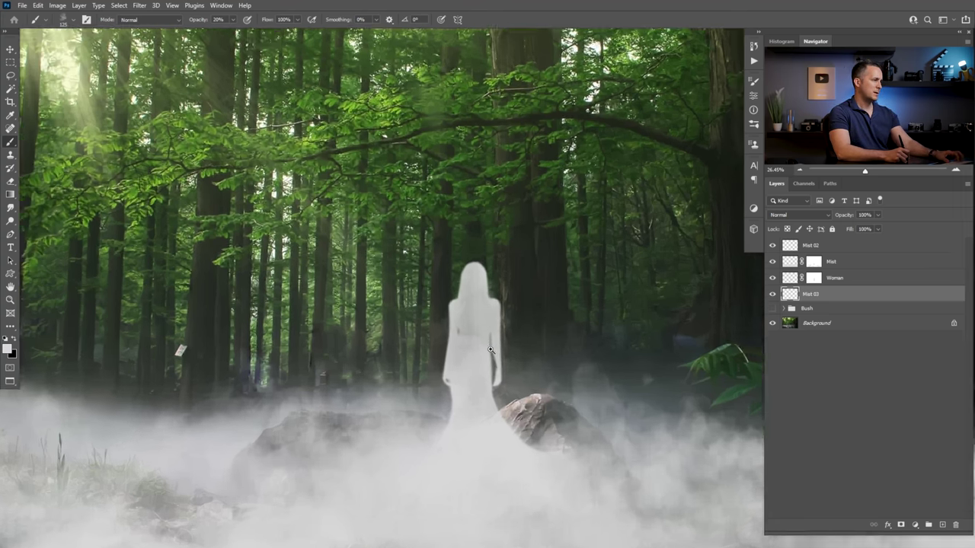
pyautogui.press('x')
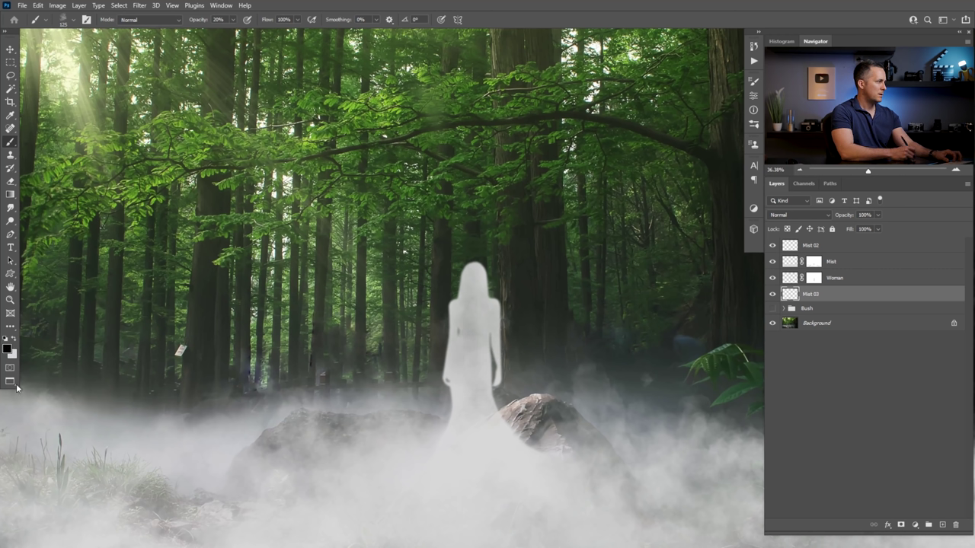
pyautogui.press('x')
pyautogui.moveTo(482, 427); pyautogui.dragTo(462, 337)
pyautogui.scroll(1, 451, 293)
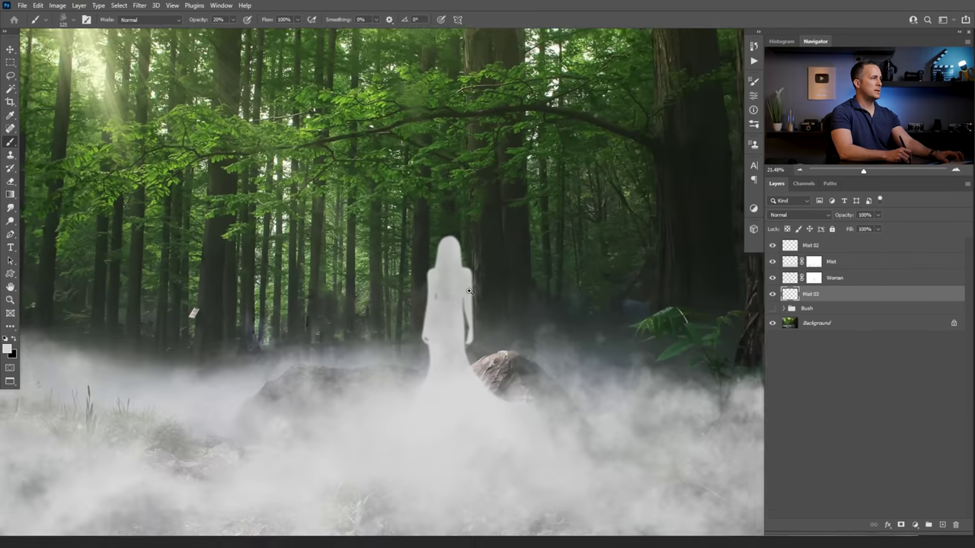
pyautogui.scroll(-2, 451, 292)
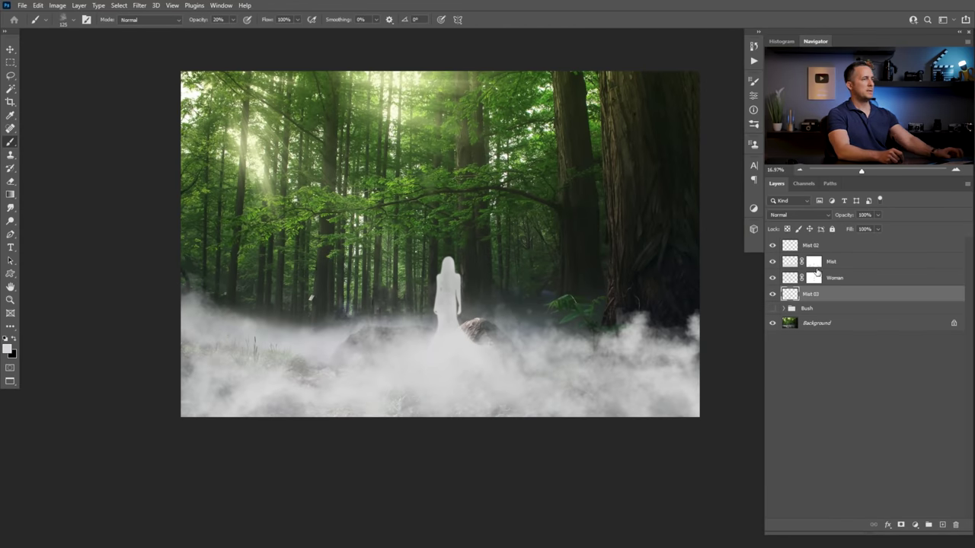
# - Compare the image with the Mist layer's mask disabled and enabled
pyautogui.keyDown('shift'); pyautogui.click(814, 262); pyautogui.keyUp('shift')
pyautogui.keyDown('shift'); pyautogui.click(815, 262); pyautogui.keyUp('shift')
pyautogui.keyDown('shift'); pyautogui.click(815, 262); pyautogui.keyUp('shift')
pyautogui.keyDown('shift'); pyautogui.click(815, 262); pyautogui.keyUp('shift')
pyautogui.doubleClick(812, 262)
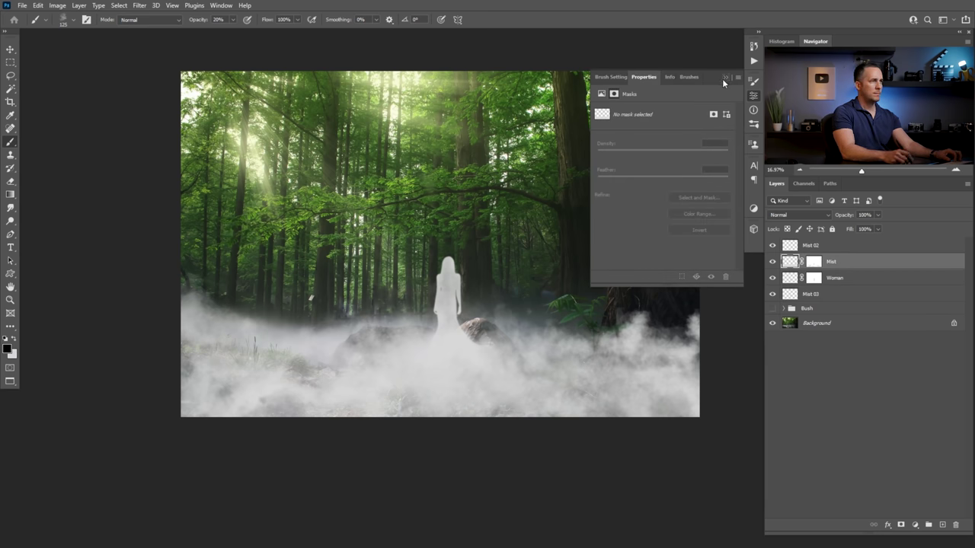
pyautogui.click(725, 78)
# - Refine the foreground mist on the Mist layer's mask at 90% brush opacity, testing black strokes and restoring mist with white
pyautogui.click(814, 262)
pyautogui.press('x')
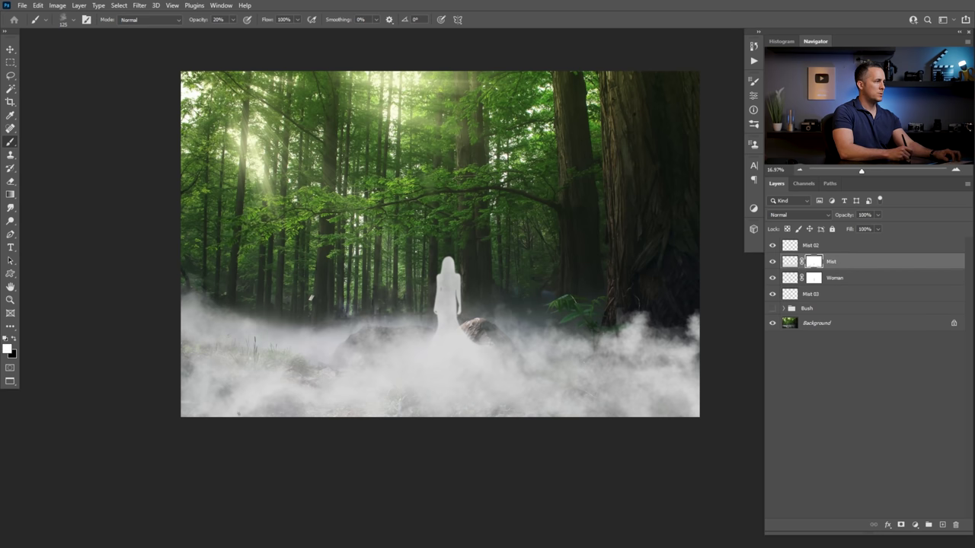
pyautogui.press('x')
pyautogui.press('9')
pyautogui.moveTo(289, 390)
pyautogui.mouseDown()
pyautogui.moveTo(310, 399)
pyautogui.moveTo(290, 408)
pyautogui.mouseUp()
pyautogui.hotkey('ctrl', 'z')
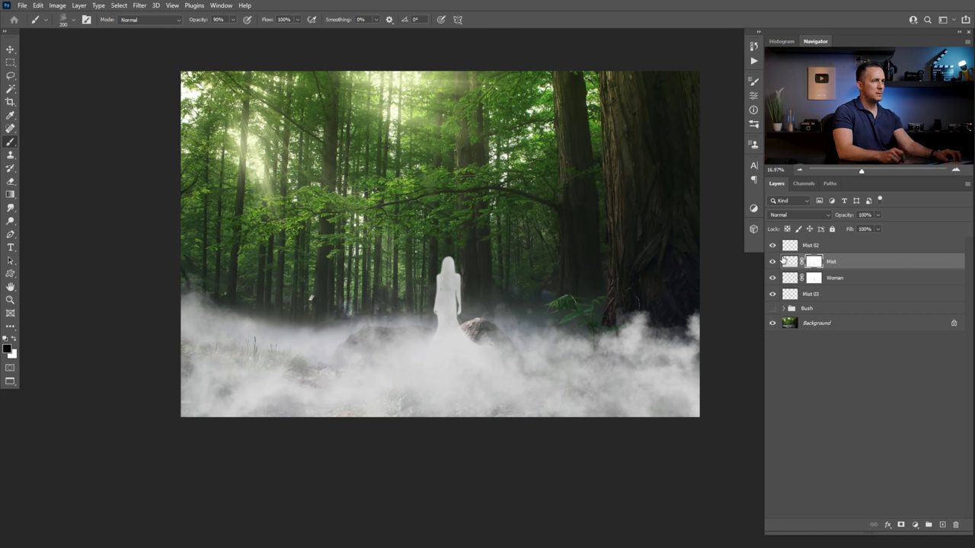
pyautogui.press('x')
pyautogui.press('x')
pyautogui.moveTo(276, 406)
pyautogui.mouseDown()
pyautogui.moveTo(331, 407)
pyautogui.moveTo(249, 409)
pyautogui.moveTo(305, 406)
pyautogui.mouseUp()
pyautogui.hotkey('ctrl', 'z')
pyautogui.press('x')
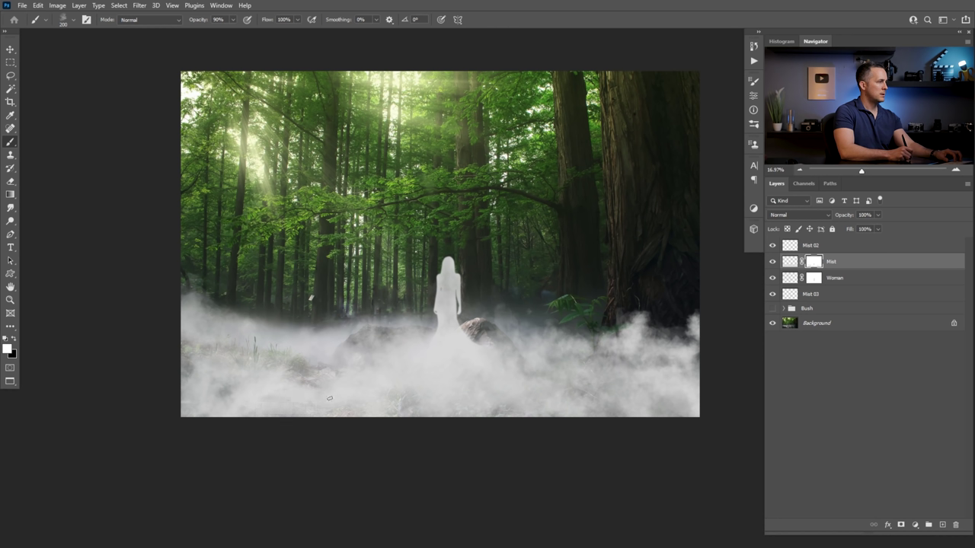
pyautogui.moveTo(412, 410); pyautogui.dragTo(320, 416)
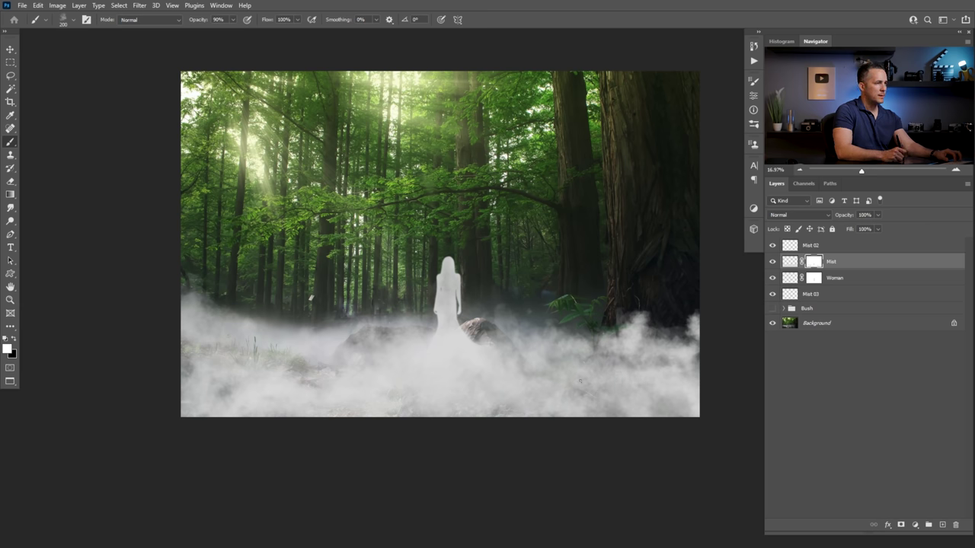
# - Add an empty layer directly above the Background and name it S
pyautogui.scroll(-3, 435, 322)
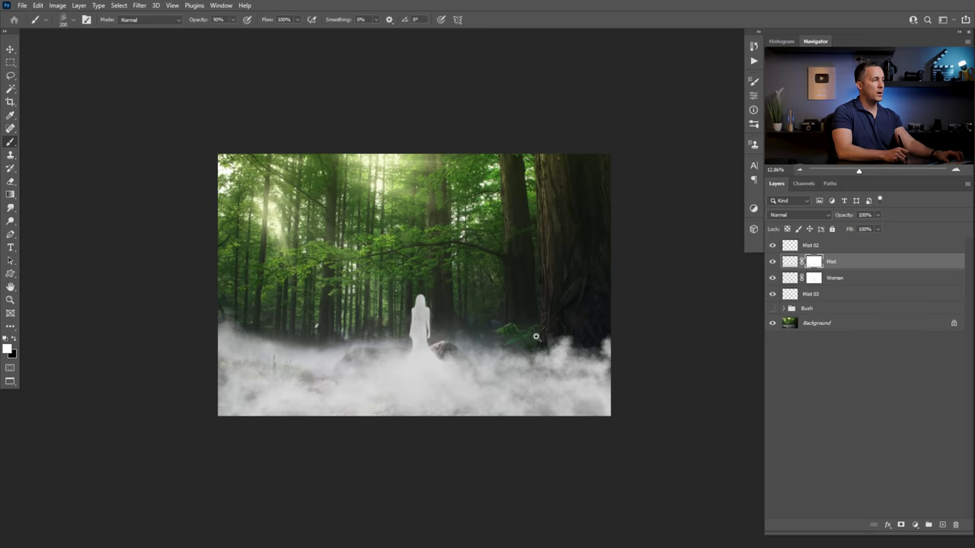
pyautogui.scroll(4, 537, 337)
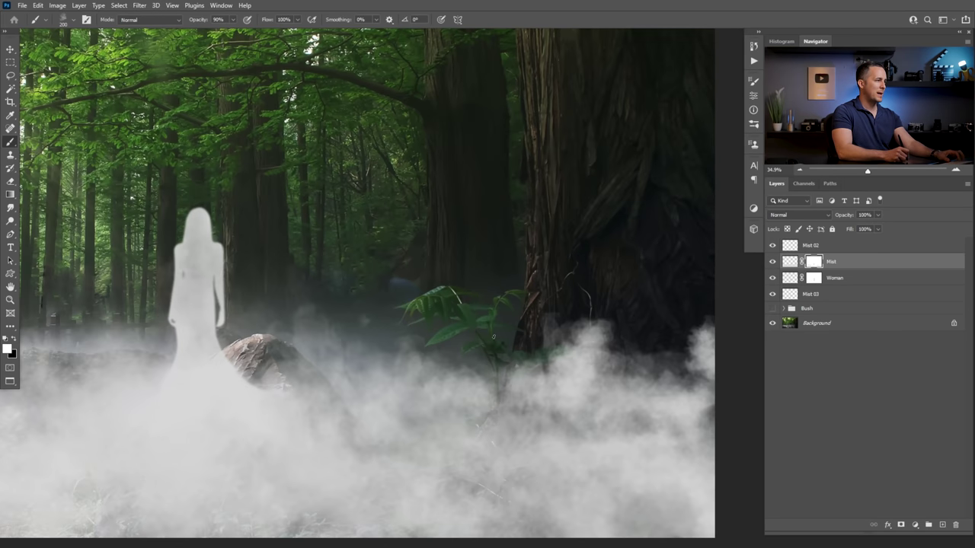
pyautogui.scroll(-4, 502, 350)
pyautogui.scroll(4, 499, 352)
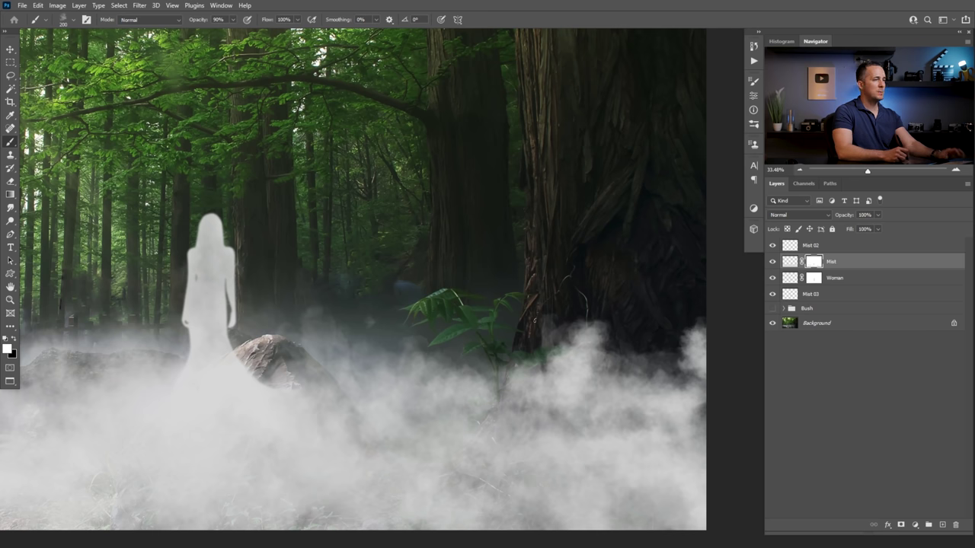
pyautogui.click(799, 323)
pyautogui.click(941, 525)
pyautogui.doubleClick(812, 323)
pyautogui.write('S')
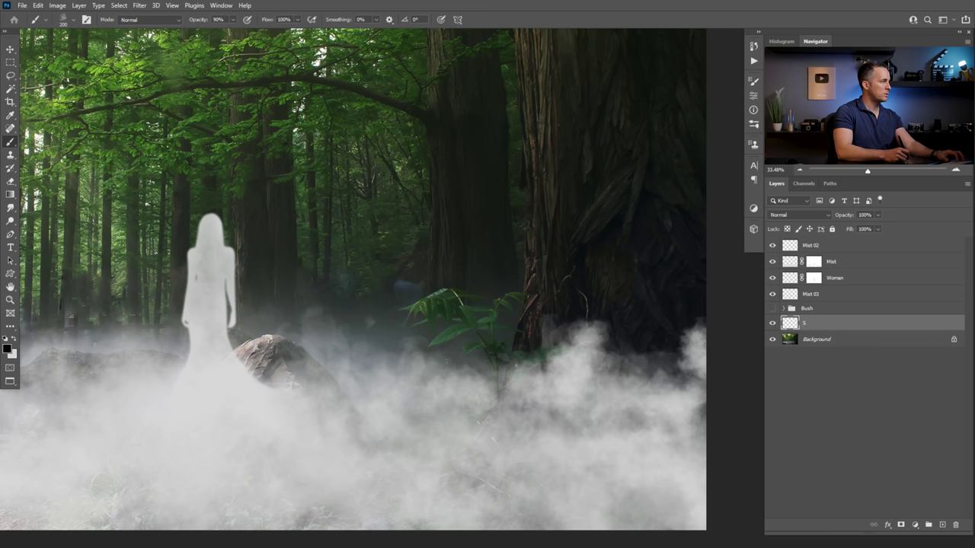
# - Remove the green fern beside the large trunks on layer S using the Clone Stamp at 300 px, sampling Current & Below
pyautogui.click(10, 155)
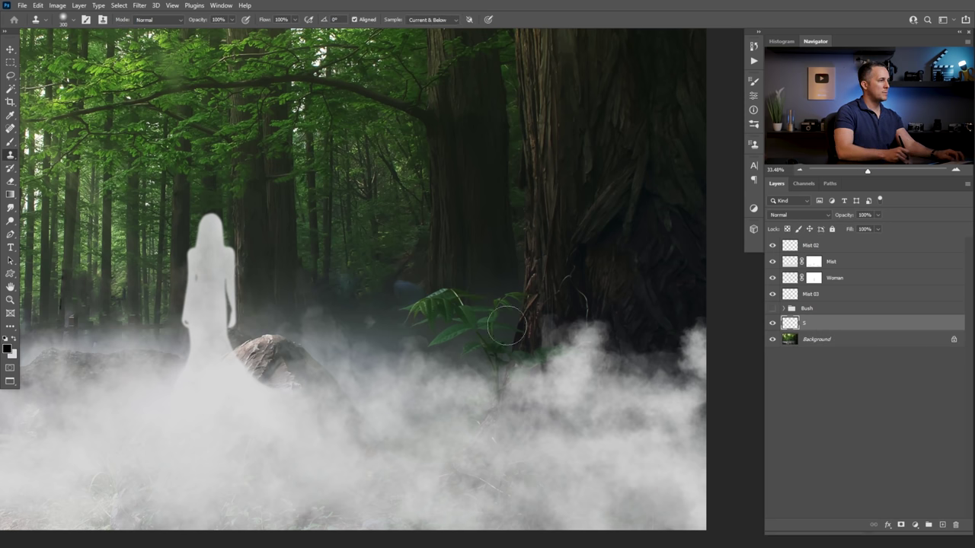
pyautogui.keyDown('alt'); pyautogui.click(431, 229); pyautogui.keyUp('alt')
pyautogui.moveTo(429, 300)
pyautogui.mouseDown()
pyautogui.moveTo(424, 324)
pyautogui.moveTo(454, 299)
pyautogui.moveTo(465, 307)
pyautogui.moveTo(485, 298)
pyautogui.moveTo(505, 313)
pyautogui.moveTo(552, 295)
pyautogui.moveTo(488, 257)
pyautogui.moveTo(486, 318)
pyautogui.moveTo(461, 282)
pyautogui.moveTo(461, 345)
pyautogui.moveTo(470, 333)
pyautogui.moveTo(457, 349)
pyautogui.moveTo(442, 345)
pyautogui.moveTo(479, 347)
pyautogui.mouseUp()
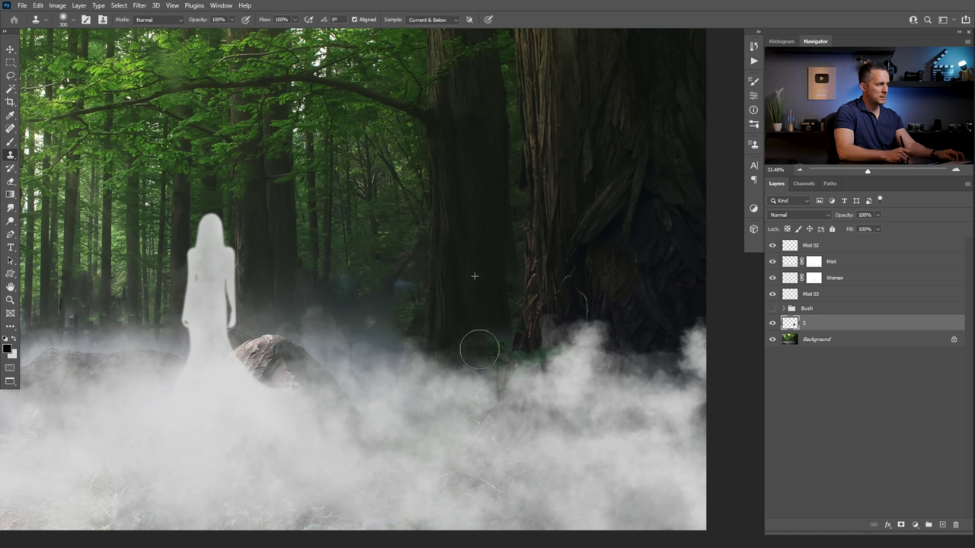
pyautogui.keyDown('alt'); pyautogui.click(526, 297); pyautogui.keyUp('alt')
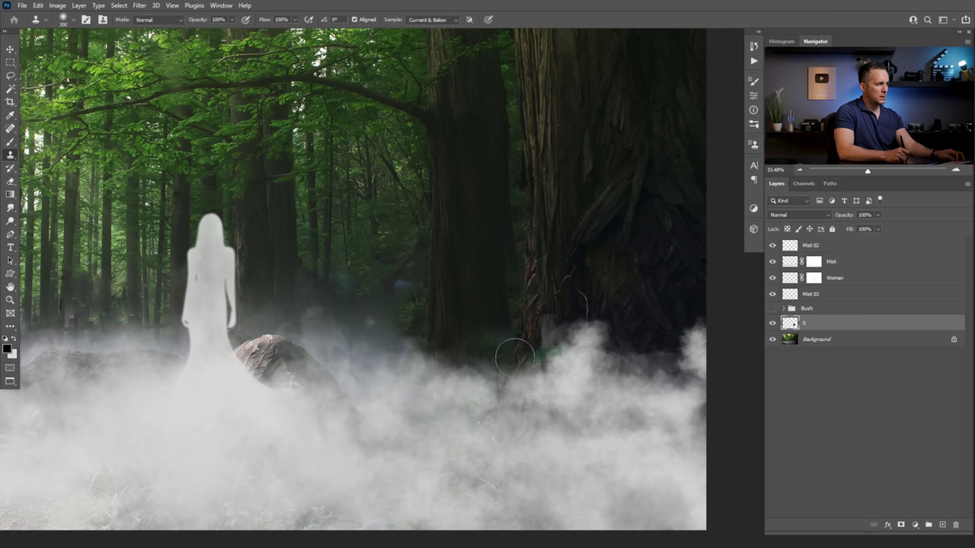
pyautogui.moveTo(516, 357); pyautogui.dragTo(537, 356)
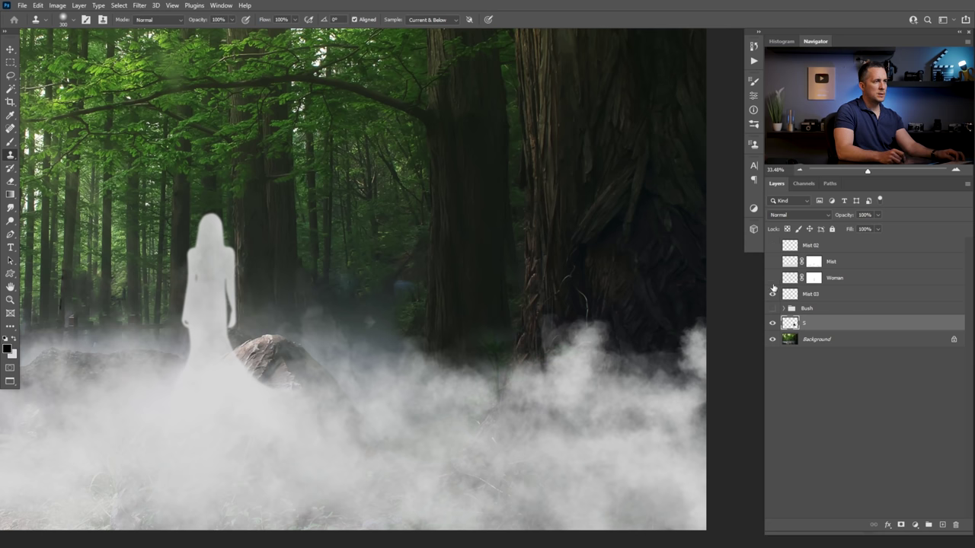
# - With the mist and Woman layers temporarily hidden, clone dark bark over the leftover traces between the two large trunks
pyautogui.moveTo(773, 246); pyautogui.dragTo(772, 295)
pyautogui.moveTo(529, 326)
pyautogui.mouseDown()
pyautogui.moveTo(500, 355)
pyautogui.moveTo(496, 344)
pyautogui.moveTo(502, 335)
pyautogui.moveTo(498, 388)
pyautogui.moveTo(523, 327)
pyautogui.mouseUp()
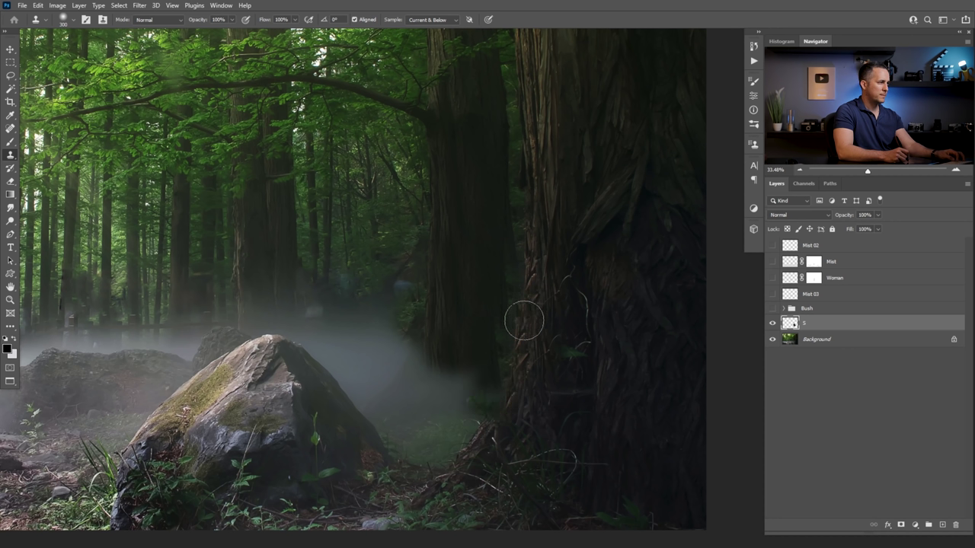
pyautogui.keyDown('alt'); pyautogui.click(502, 277); pyautogui.keyUp('alt')
pyautogui.click(502, 326)
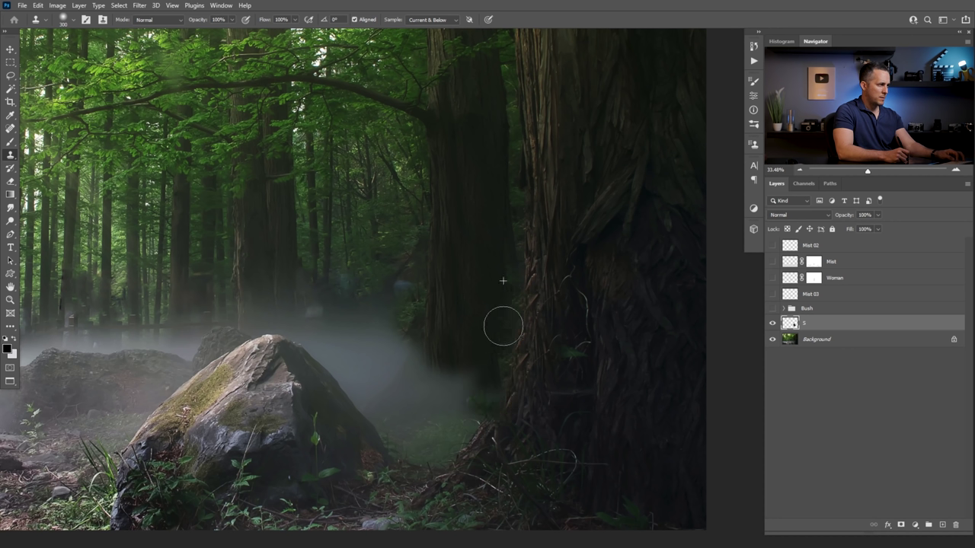
pyautogui.keyDown('alt'); pyautogui.click(505, 281); pyautogui.keyUp('alt')
pyautogui.moveTo(509, 334); pyautogui.dragTo(499, 371)
pyautogui.moveTo(772, 245); pyautogui.dragTo(773, 294)
# - Clone clean background texture over the remaining distractions around the trunk bases and in the dark gap behind the rock
pyautogui.moveTo(502, 345); pyautogui.dragTo(547, 344)
pyautogui.keyDown('alt'); pyautogui.click(322, 310); pyautogui.keyUp('alt')
pyautogui.moveTo(374, 310)
pyautogui.mouseDown()
pyautogui.moveTo(387, 305)
pyautogui.moveTo(381, 325)
pyautogui.moveTo(398, 398)
pyautogui.moveTo(391, 344)
pyautogui.mouseUp()
pyautogui.keyDown('alt'); pyautogui.click(333, 302); pyautogui.keyUp('alt')
pyautogui.moveTo(409, 244)
pyautogui.mouseDown()
pyautogui.moveTo(457, 197)
pyautogui.moveTo(395, 290)
pyautogui.mouseUp()
pyautogui.moveTo(358, 351); pyautogui.dragTo(348, 350)
pyautogui.moveTo(426, 358); pyautogui.dragTo(480, 365)
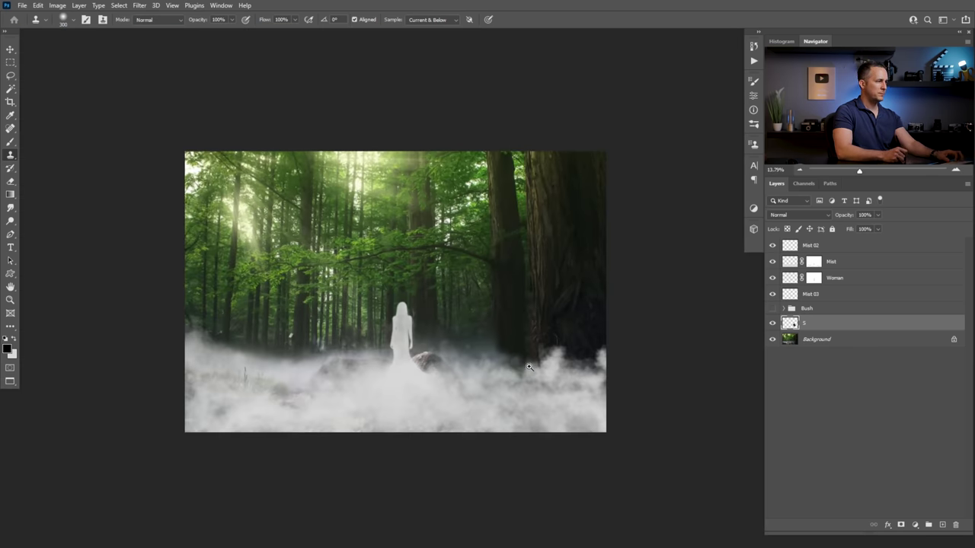
pyautogui.scroll(2, 510, 364)
pyautogui.press('e')
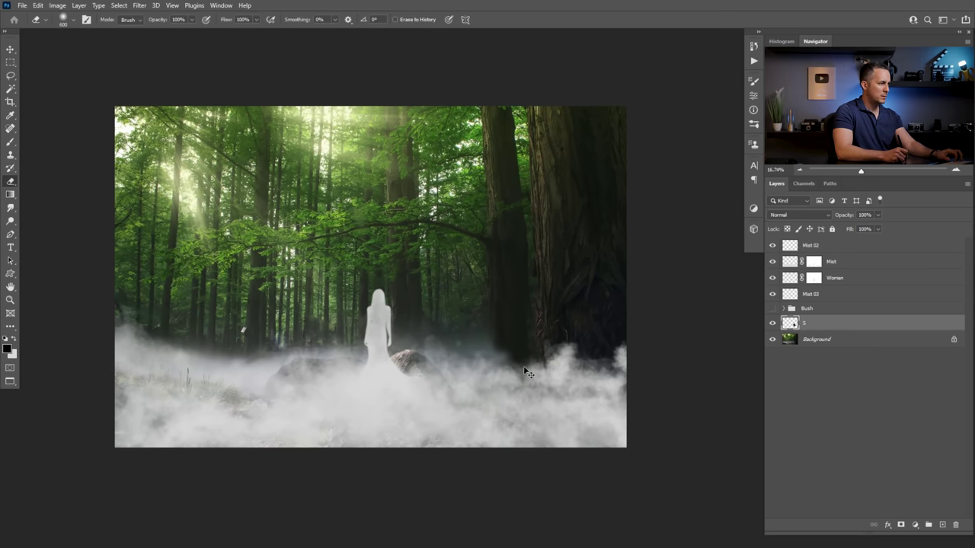
pyautogui.press('b')
pyautogui.scroll(-1, 506, 365)
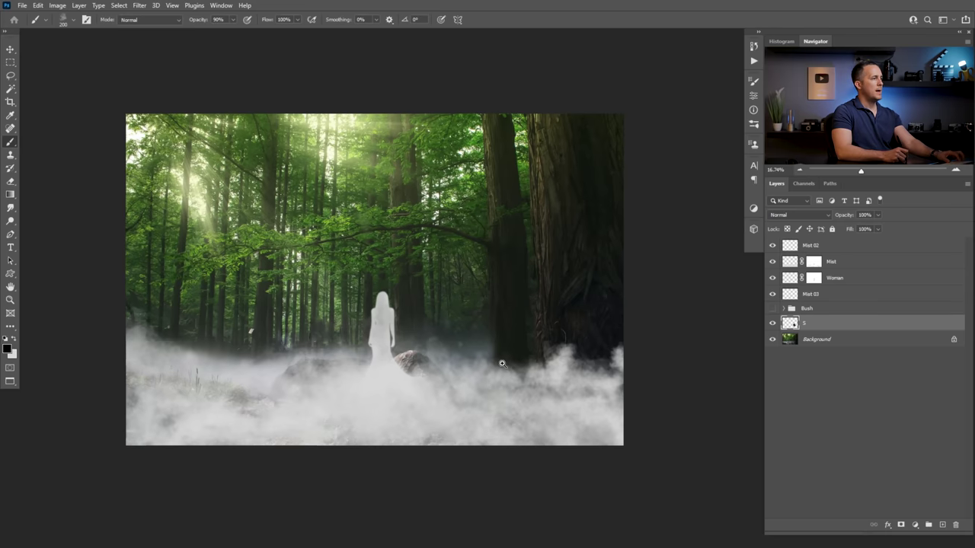
pyautogui.scroll(-1, 502, 363)
# - Show the Bush group and move it above Mist 02 to the top of the layer stack
pyautogui.click(772, 309)
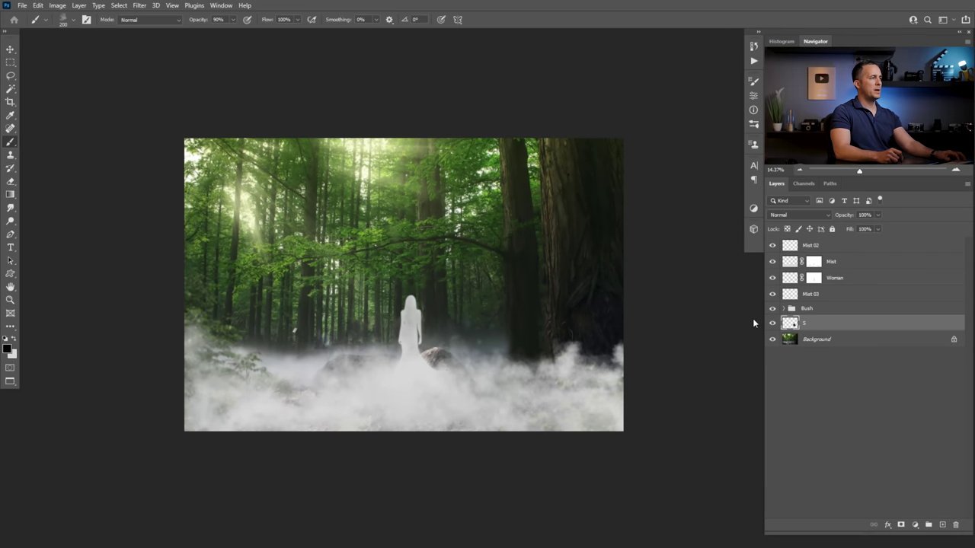
pyautogui.moveTo(792, 309); pyautogui.dragTo(792, 242)
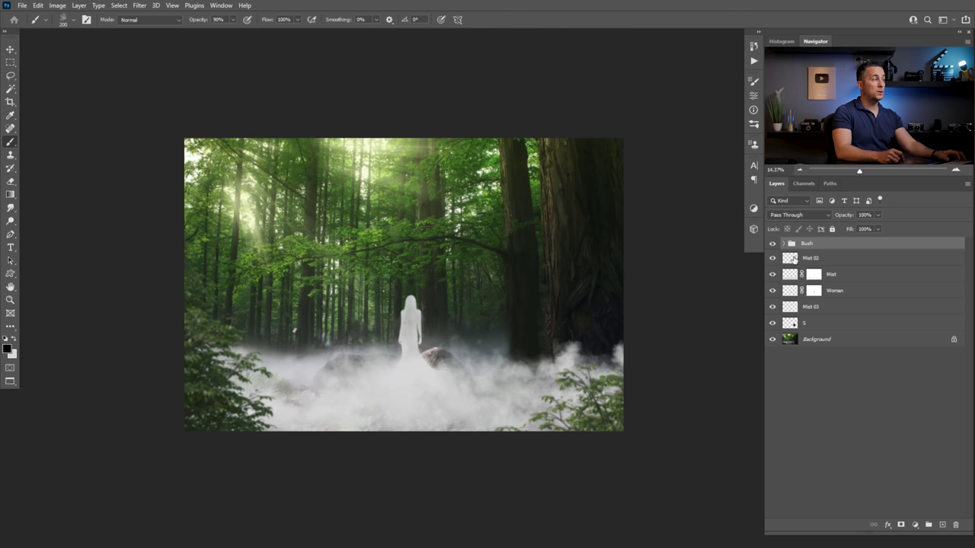
pyautogui.moveTo(425, 308); pyautogui.dragTo(435, 312)
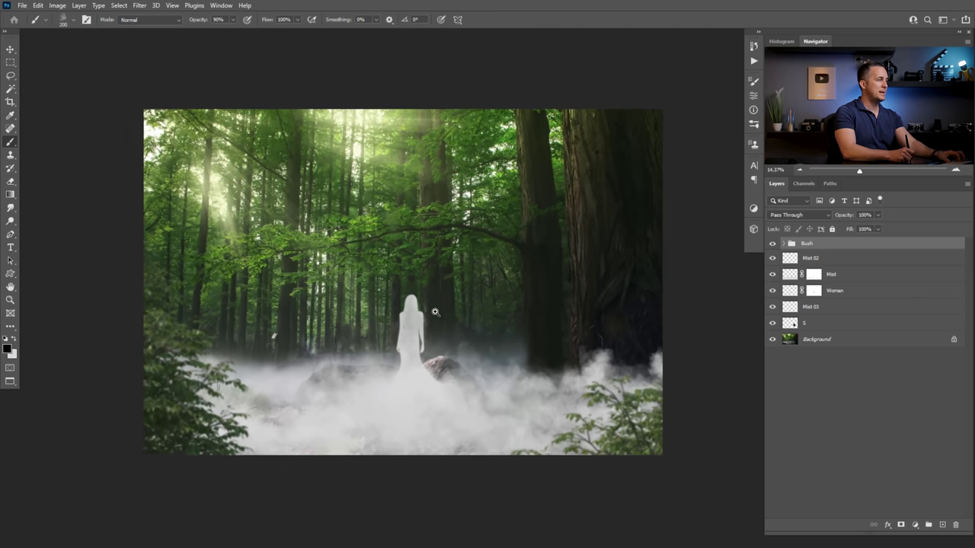
# - Create a new layer directly above layer S and name it Magic ring
pyautogui.scroll(1, 436, 312)
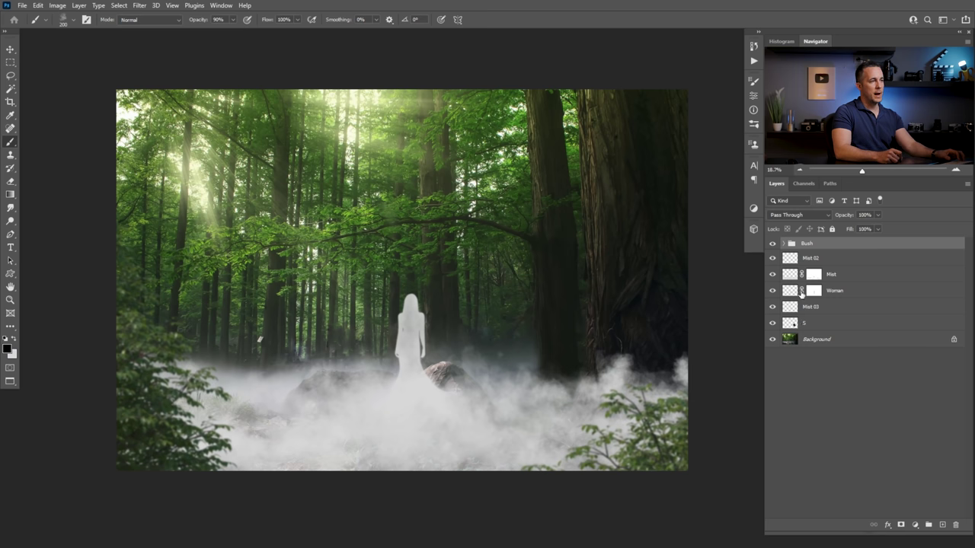
pyautogui.click(798, 325)
pyautogui.click(942, 524)
pyautogui.doubleClick(812, 325)
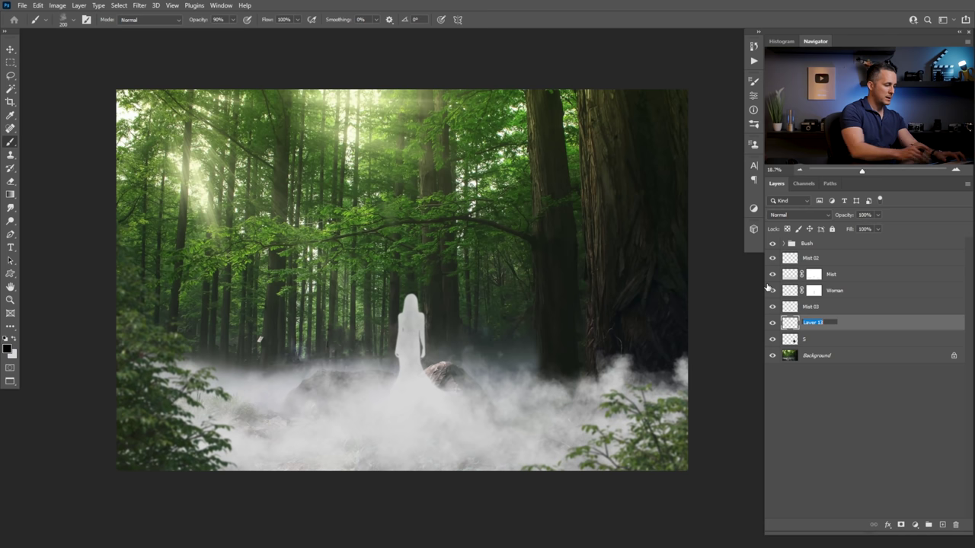
pyautogui.write('Magic ring')
pyautogui.press('Return')
# - On the Magic ring layer, make a circular selection around the woman and fill it with the light gray colour
pyautogui.click(791, 258)
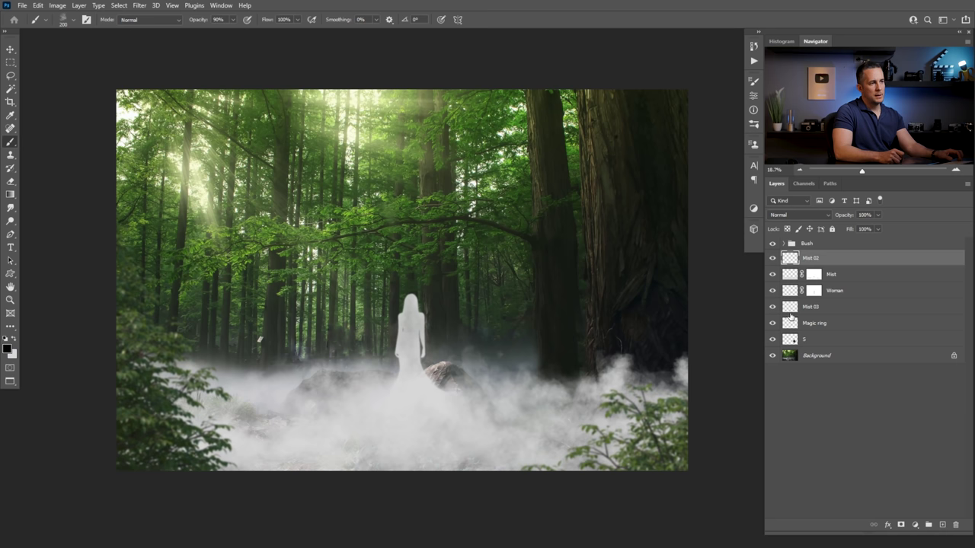
pyautogui.click(792, 326)
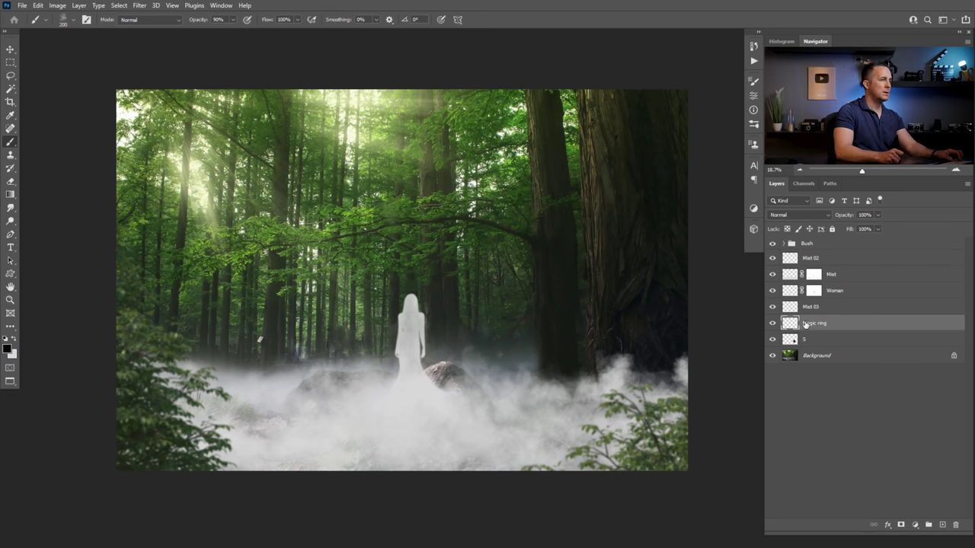
pyautogui.click(10, 62)
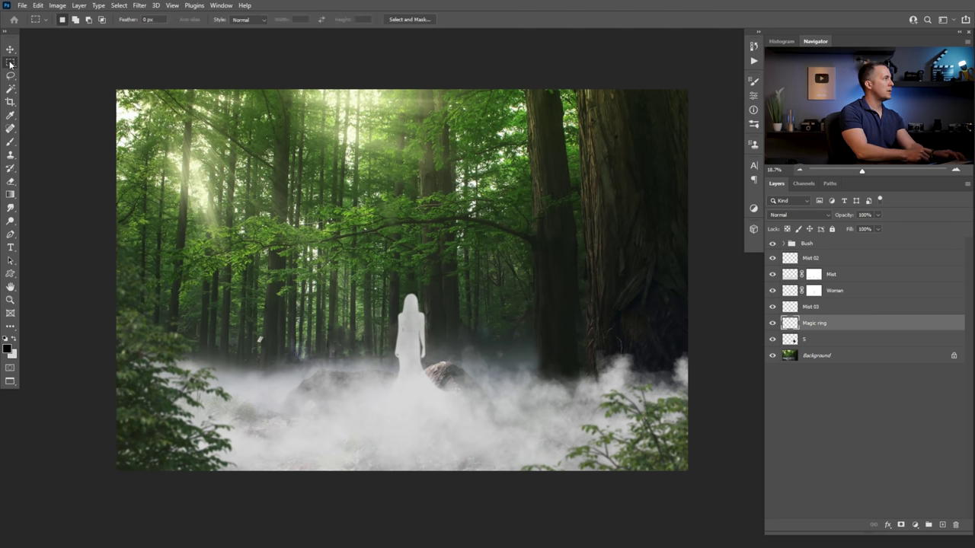
pyautogui.click(55, 74)
pyautogui.moveTo(377, 247); pyautogui.dragTo(504, 410)
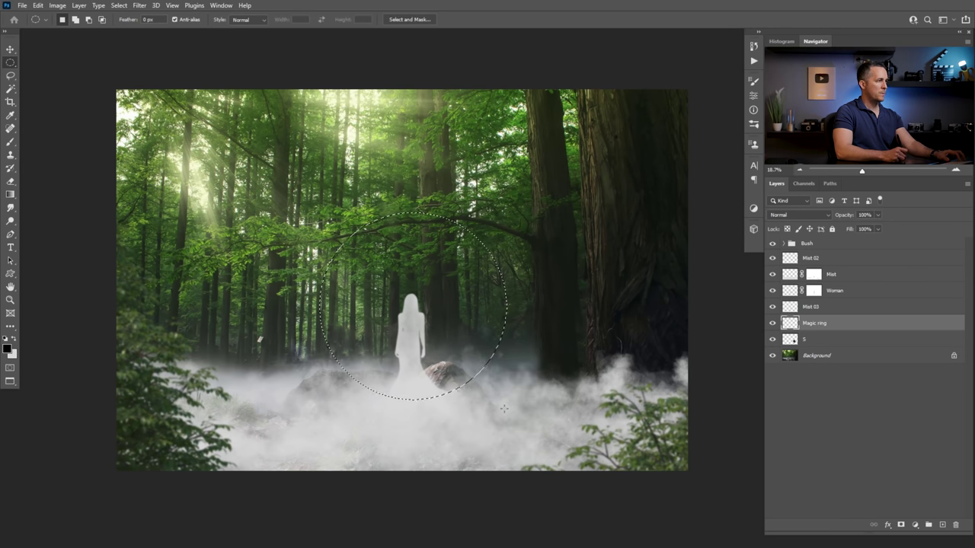
pyautogui.press('x')
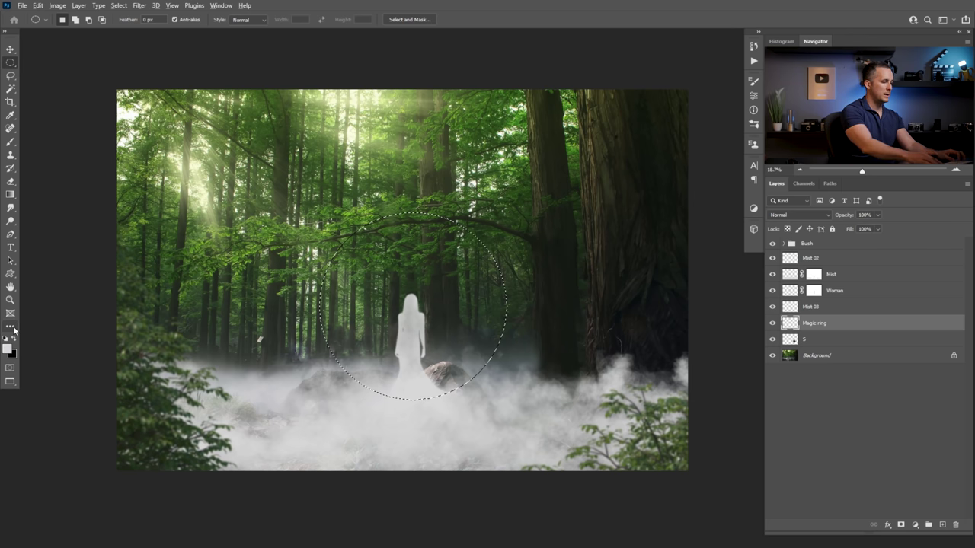
pyautogui.hotkey('alt', 'BackSpace')
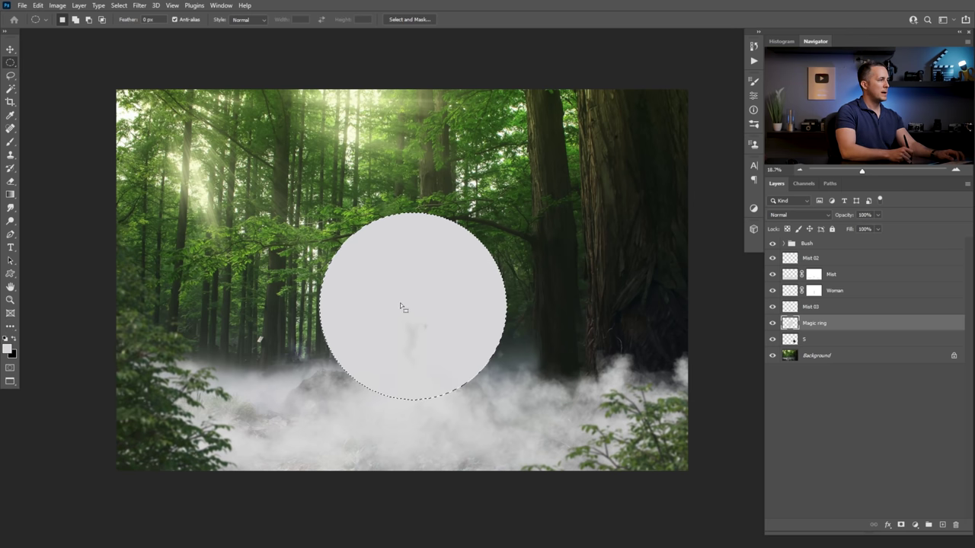
# - Contract the circular selection and delete the fill inside it to leave only a thin ring, and deselect
pyautogui.click(119, 5)
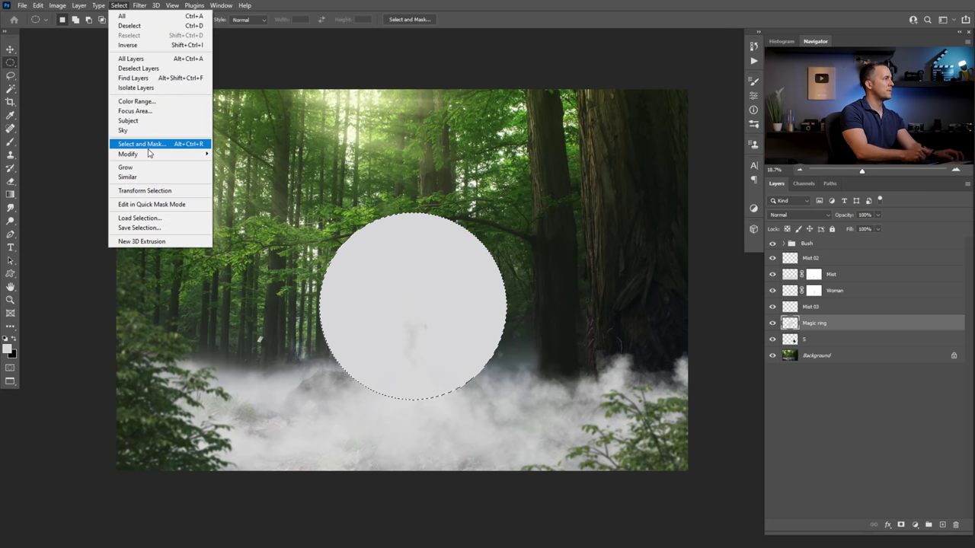
pyautogui.moveTo(197, 155)
pyautogui.click(256, 184)
pyautogui.click(365, 213)
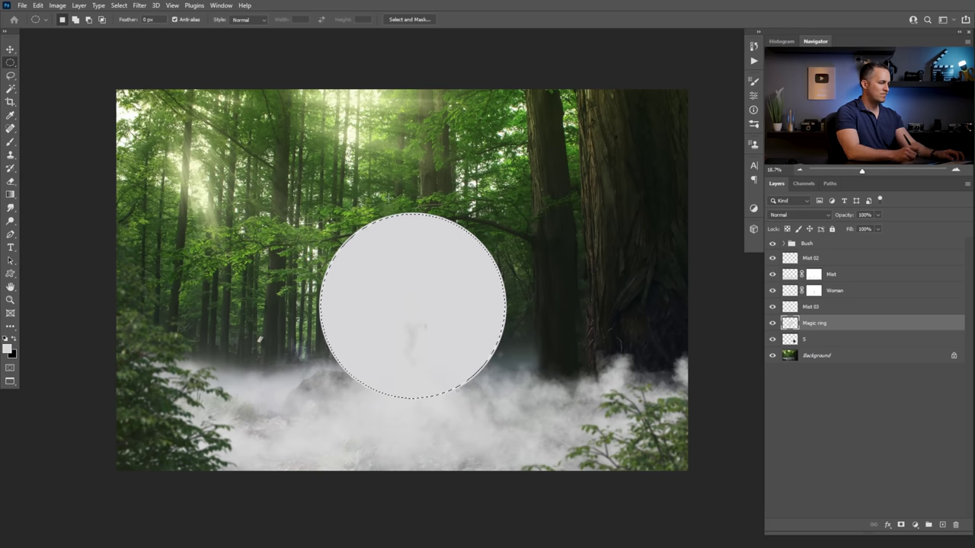
pyautogui.press('Delete')
pyautogui.hotkey('ctrl', 'd')
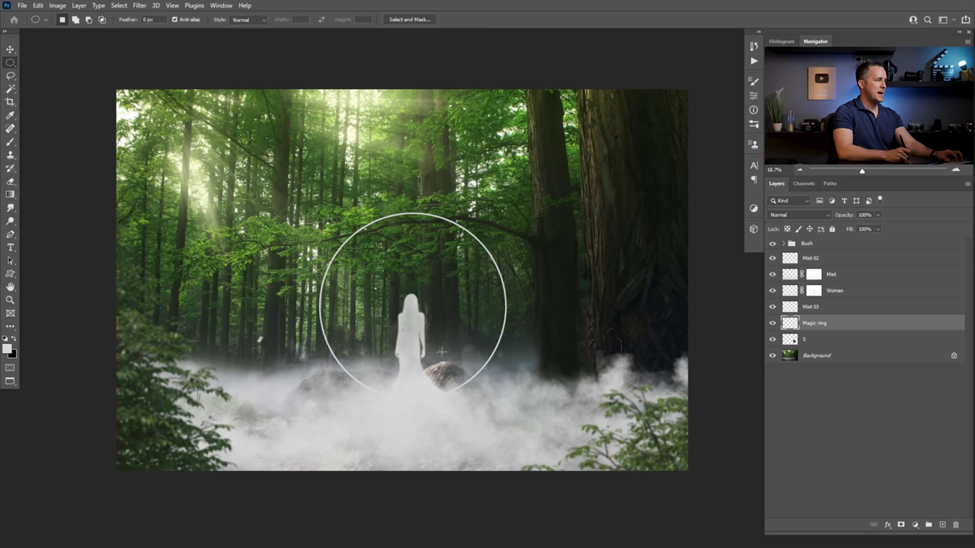
# - Duplicate the Magic ring layer and hide the copy
pyautogui.scroll(2, 384, 230)
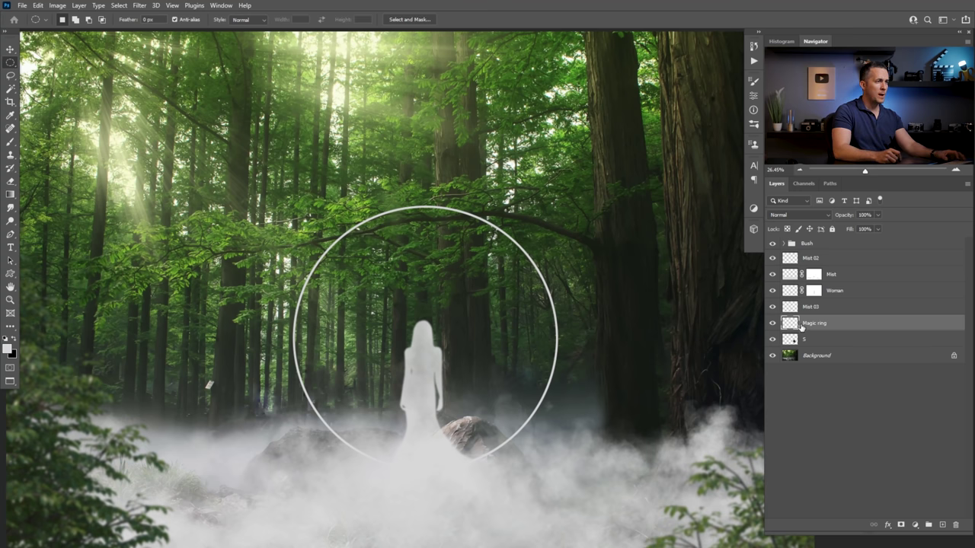
pyautogui.hotkey('ctrl', 'j')
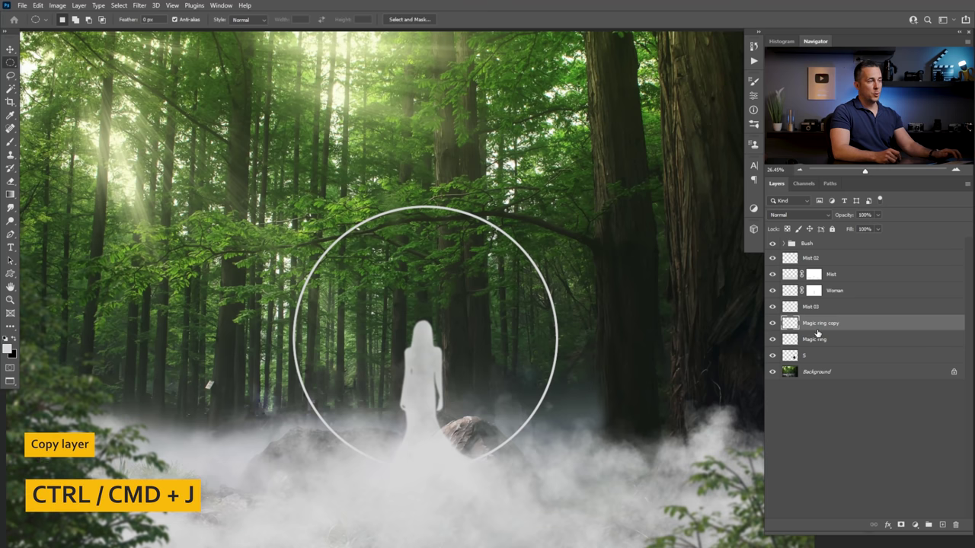
pyautogui.click(773, 323)
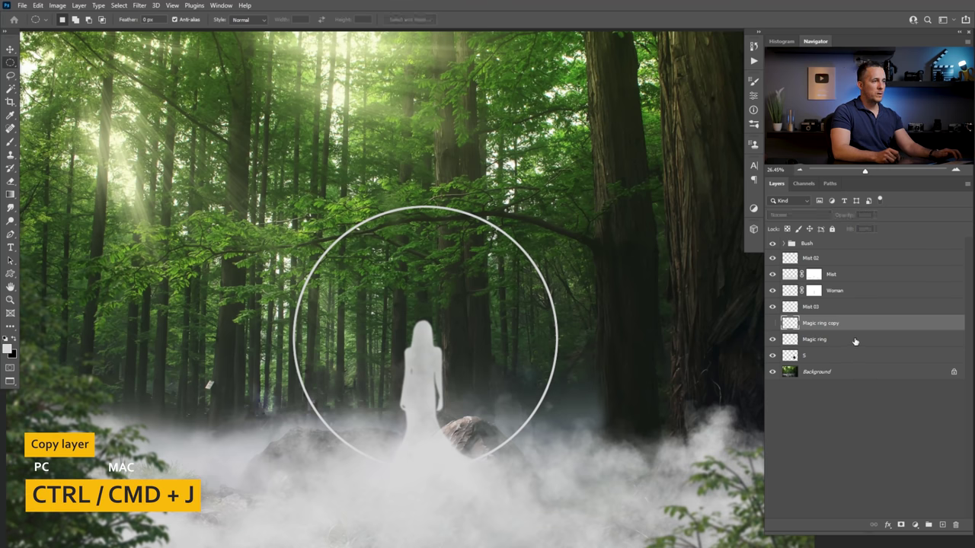
# - Blend the original Magic ring into the dark background areas by raising and splitting the black Underlying Layer slider in Blend If
pyautogui.click(817, 343)
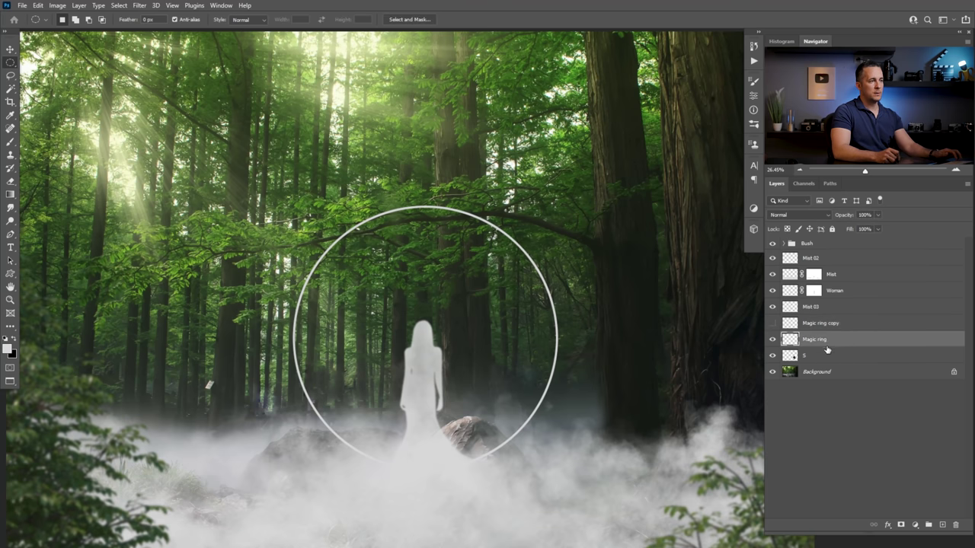
pyautogui.doubleClick(876, 339)
pyautogui.moveTo(682, 259); pyautogui.dragTo(762, 248)
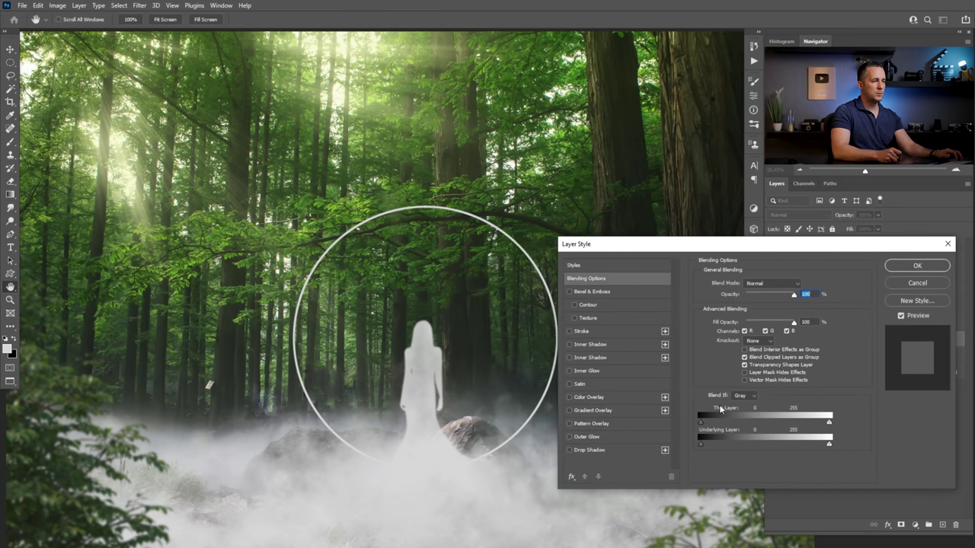
pyautogui.moveTo(714, 442); pyautogui.dragTo(744, 443)
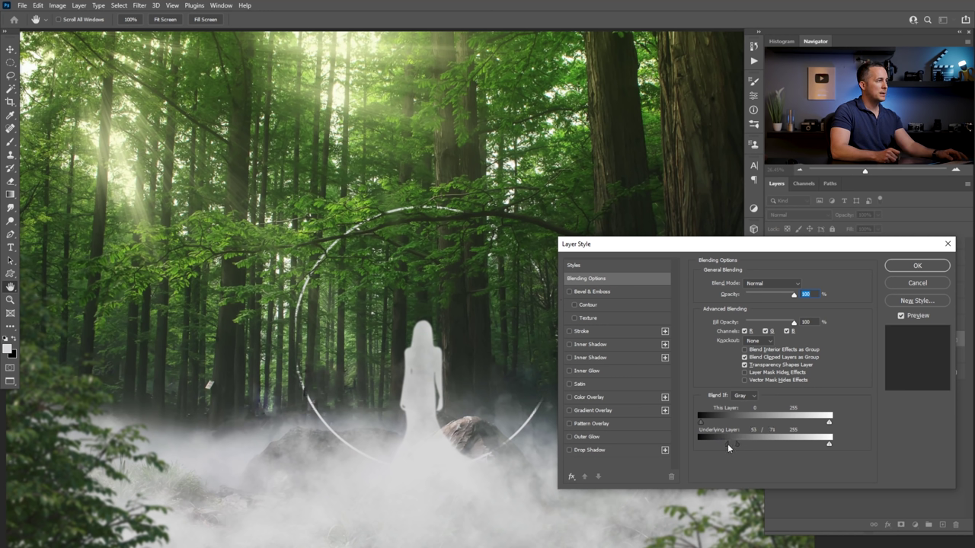
pyautogui.moveTo(737, 443); pyautogui.dragTo(745, 443)
pyautogui.click(917, 265)
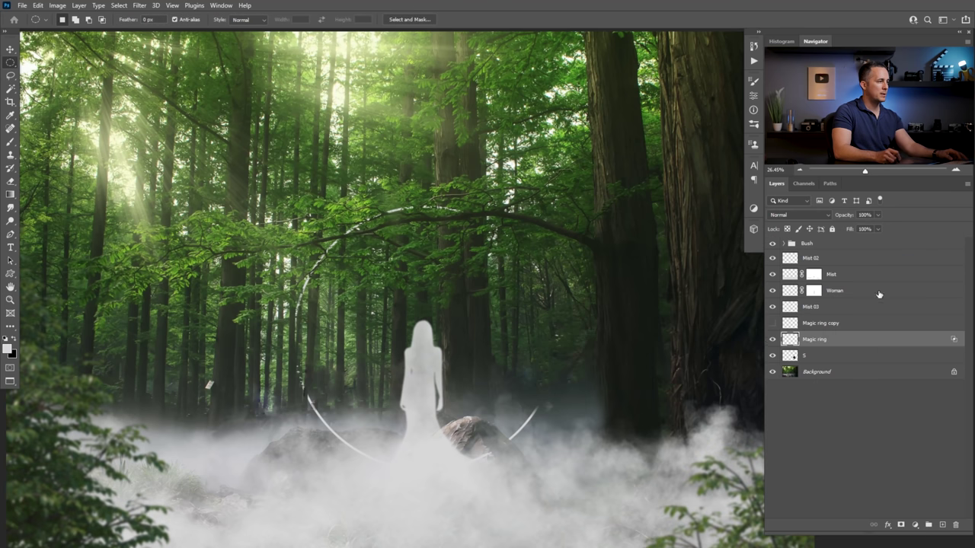
# - Show the Magic ring copy layer and add a black mask that hides all of it
pyautogui.click(772, 323)
pyautogui.click(795, 326)
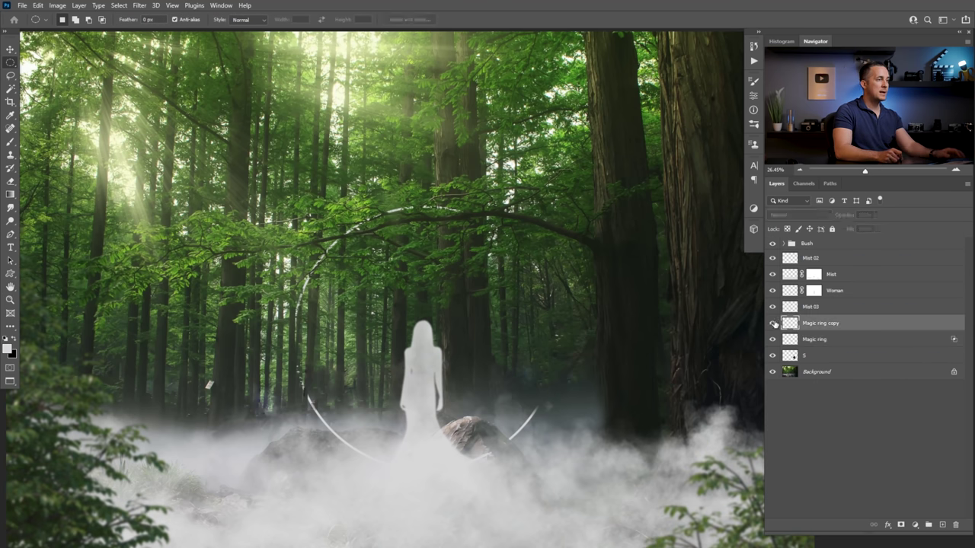
pyautogui.click(772, 324)
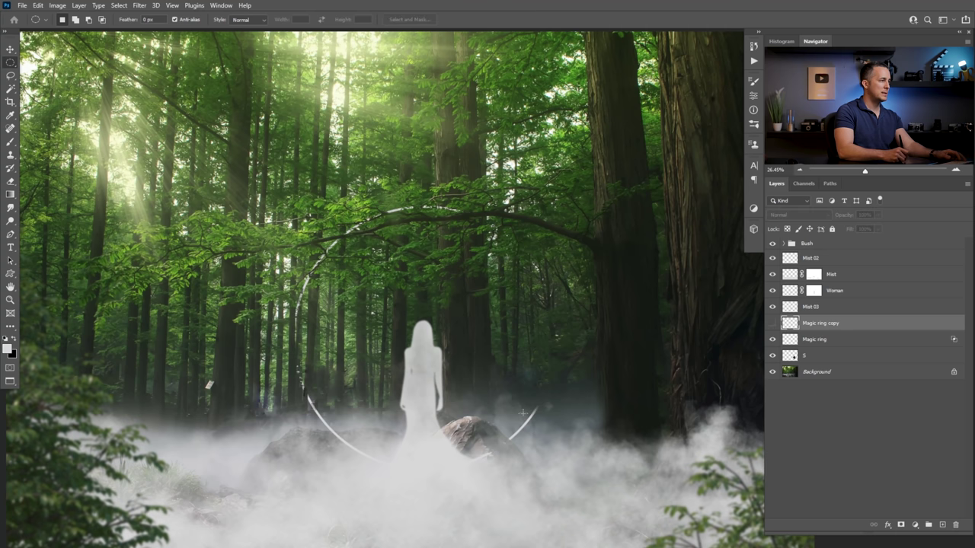
pyautogui.click(773, 324)
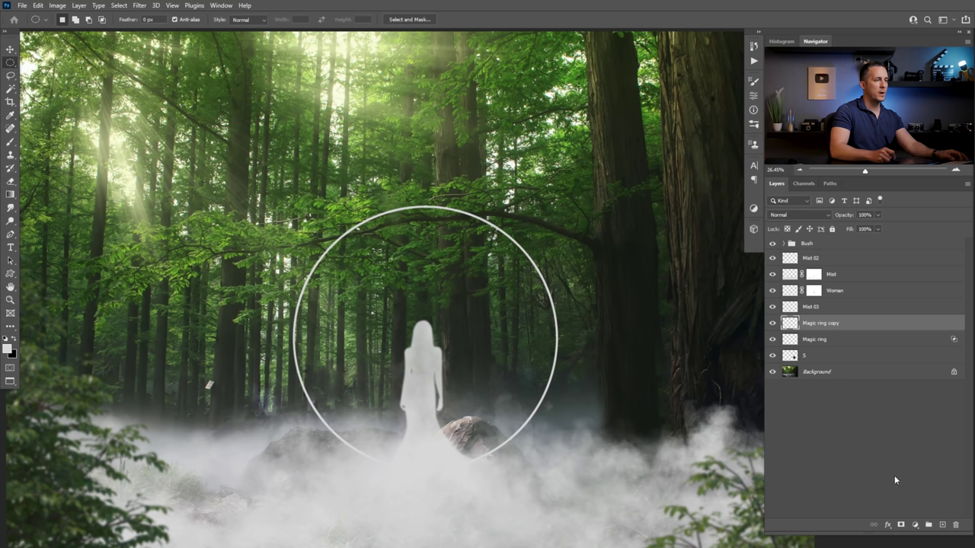
pyautogui.keyDown('alt'); pyautogui.click(902, 526); pyautogui.keyUp('alt')
# - Switch to the Brush tool and choose the Hard Round preset from the General Brushes
pyautogui.press('b')
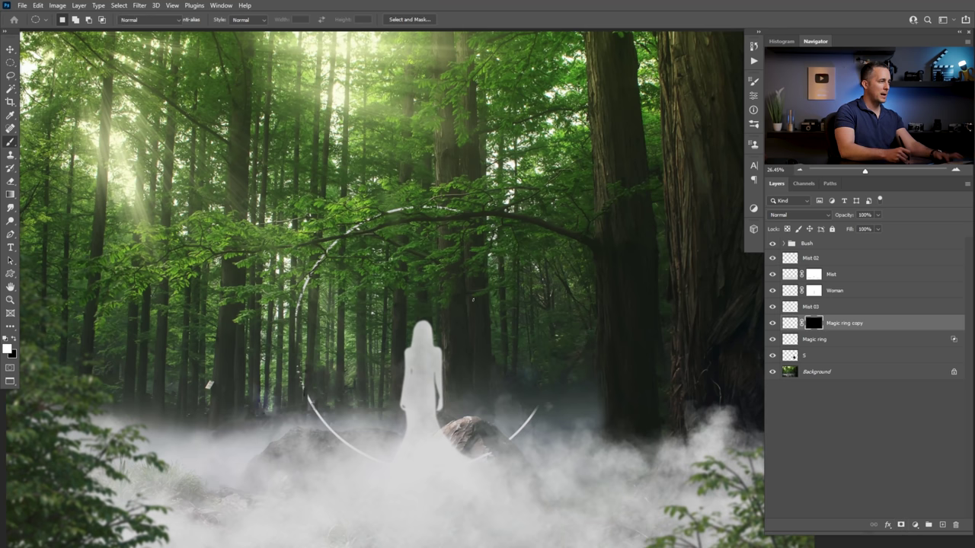
pyautogui.rightClick(802, 331)
pyautogui.click(625, 305)
pyautogui.press('Return')
pyautogui.rightClick(812, 307)
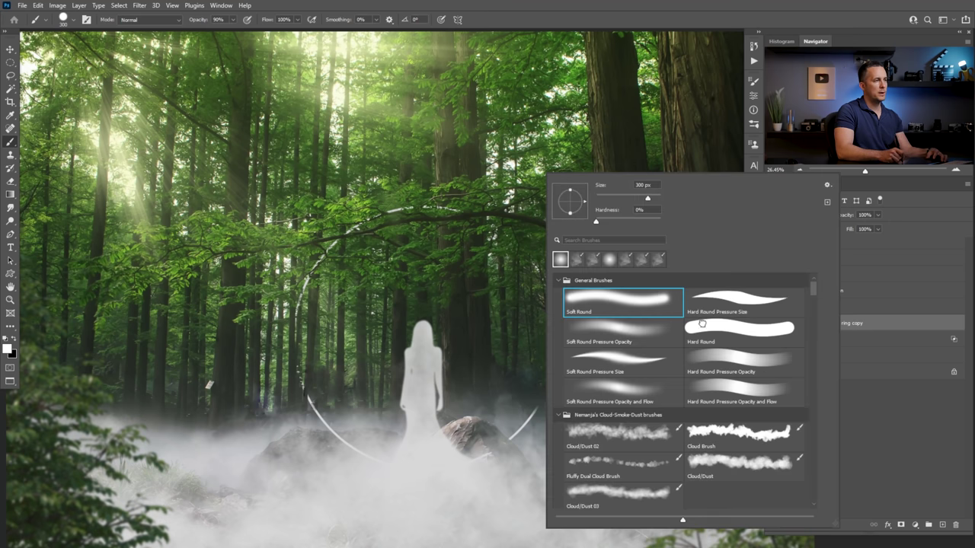
pyautogui.click(702, 324)
pyautogui.press('Return')
# - Paint white on the Magic ring copy mask to reveal the ring's right side below the branch and its left side down to the mist
pyautogui.moveTo(538, 280)
pyautogui.mouseDown()
pyautogui.moveTo(553, 360)
pyautogui.moveTo(529, 403)
pyautogui.mouseUp()
pyautogui.moveTo(539, 264)
pyautogui.mouseDown()
pyautogui.moveTo(526, 261)
pyautogui.moveTo(527, 274)
pyautogui.moveTo(511, 256)
pyautogui.moveTo(520, 256)
pyautogui.moveTo(520, 236)
pyautogui.moveTo(470, 198)
pyautogui.mouseUp()
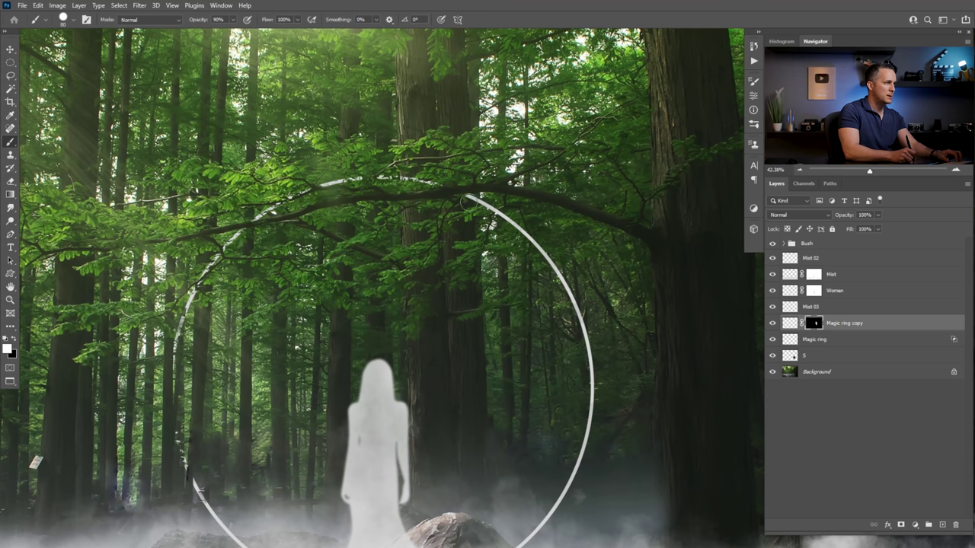
pyautogui.moveTo(195, 319); pyautogui.dragTo(230, 213)
pyautogui.moveTo(211, 243)
pyautogui.mouseDown()
pyautogui.moveTo(206, 282)
pyautogui.moveTo(214, 223)
pyautogui.mouseUp()
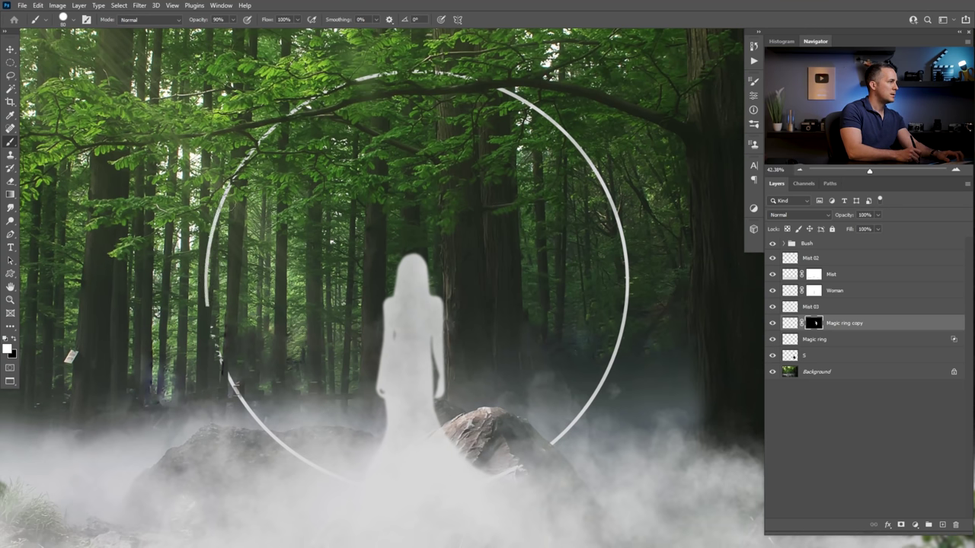
pyautogui.moveTo(217, 358); pyautogui.dragTo(207, 294)
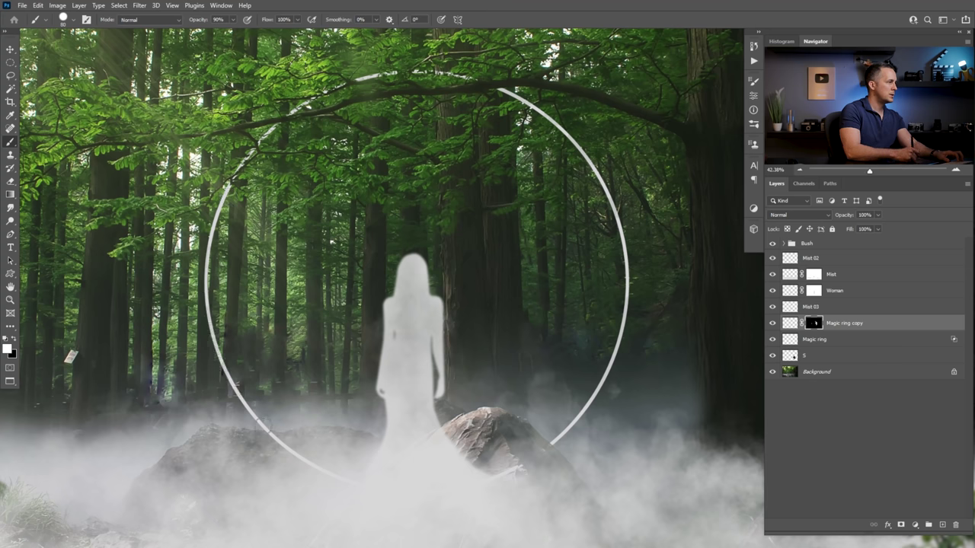
pyautogui.moveTo(289, 458); pyautogui.dragTo(279, 348)
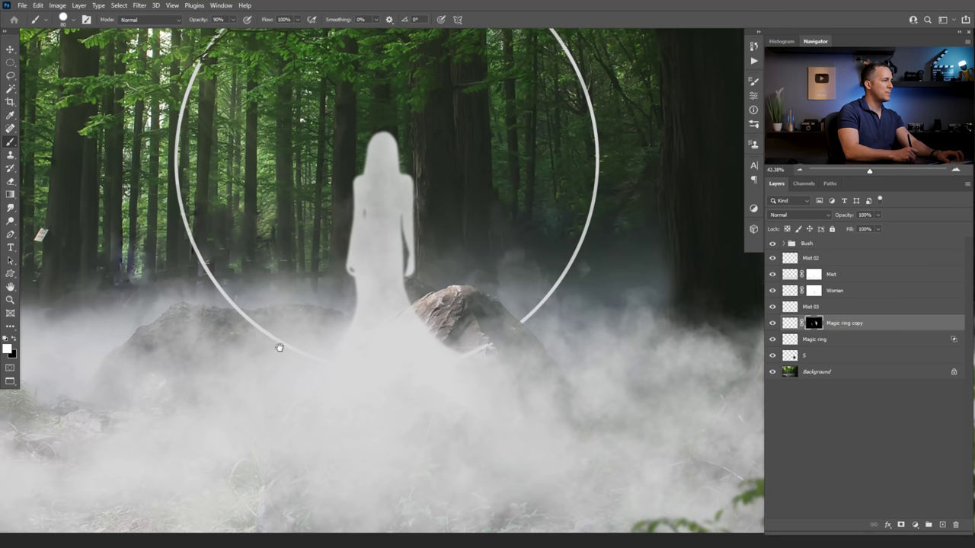
# - Add a mask to the Magic ring layer and paint black over the ring fragment in front of the rock beside the woman
pyautogui.press('x')
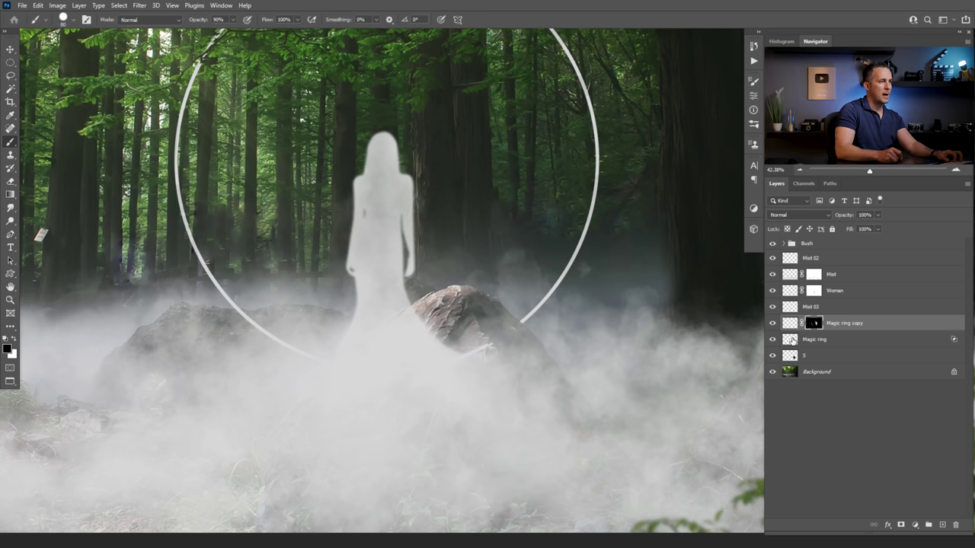
pyautogui.click(794, 340)
pyautogui.click(903, 525)
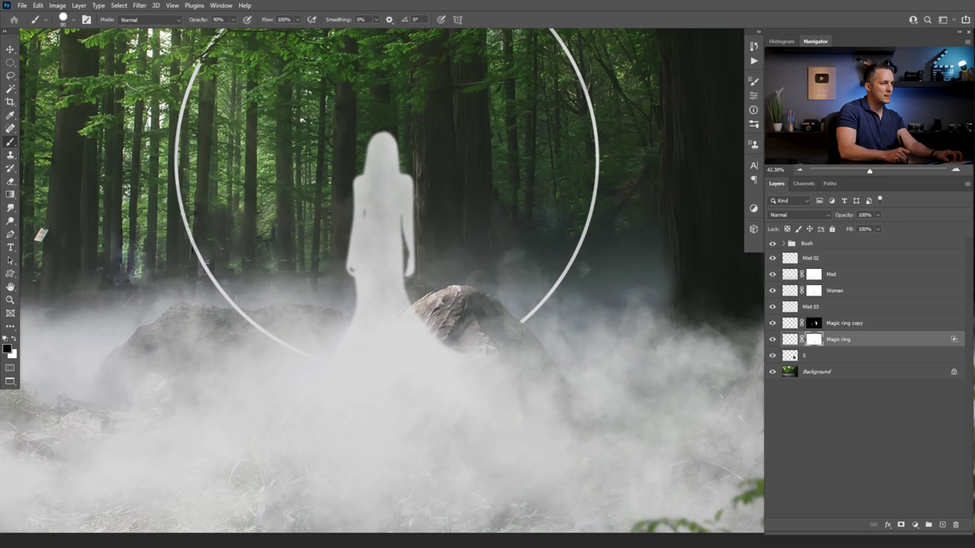
pyautogui.scroll(3, 543, 351)
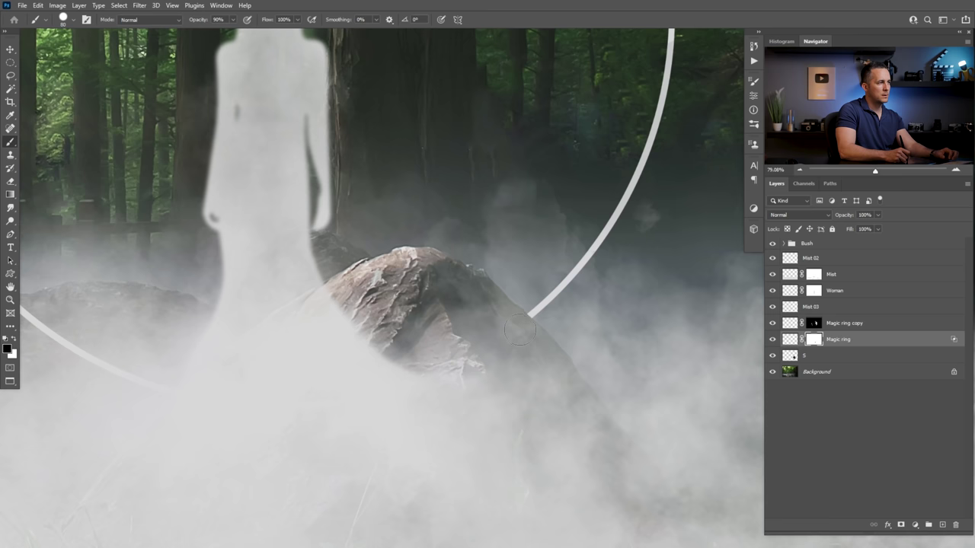
pyautogui.moveTo(293, 366); pyautogui.dragTo(313, 372)
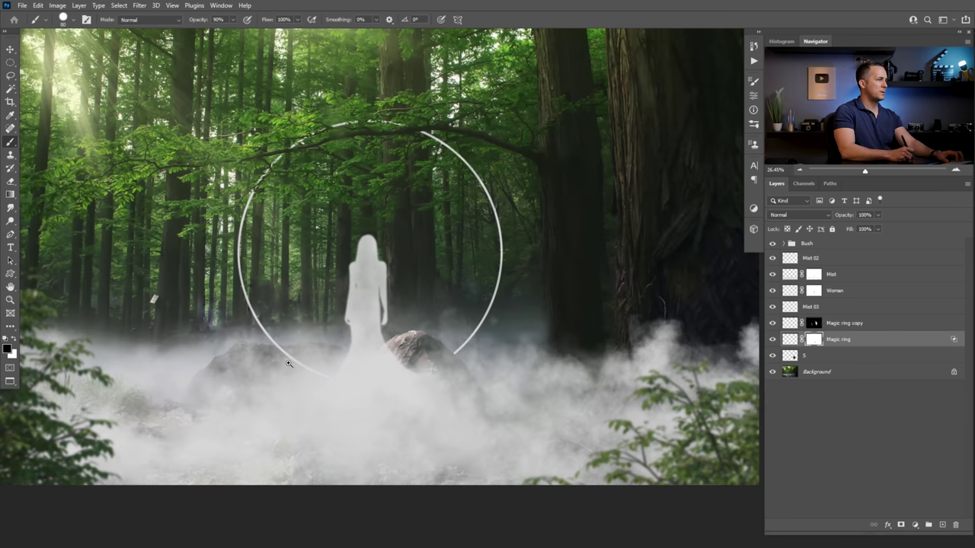
# - Refine the ring's lower left arc where it enters the mist by painting on the Magic ring mask
pyautogui.scroll(2, 288, 364)
pyautogui.moveTo(286, 349); pyautogui.dragTo(356, 382)
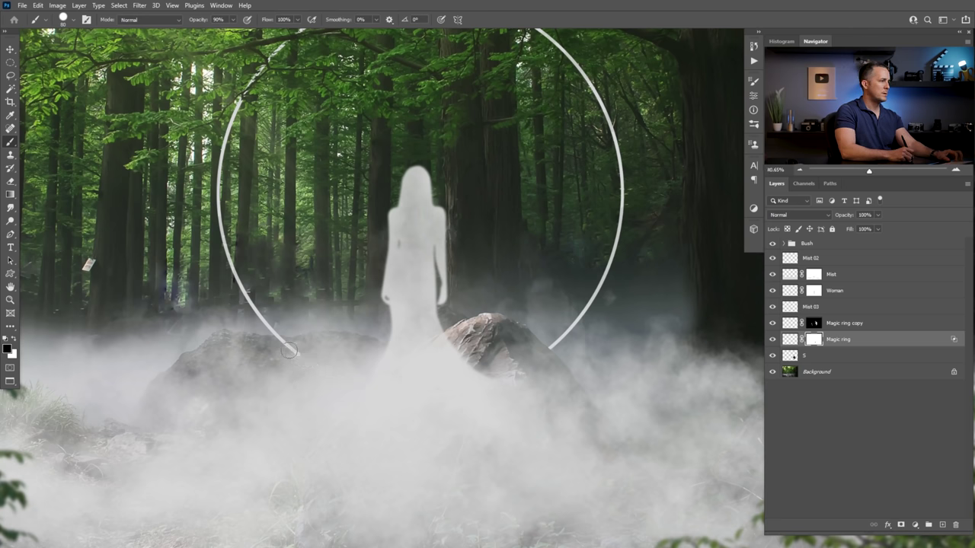
pyautogui.click(813, 323)
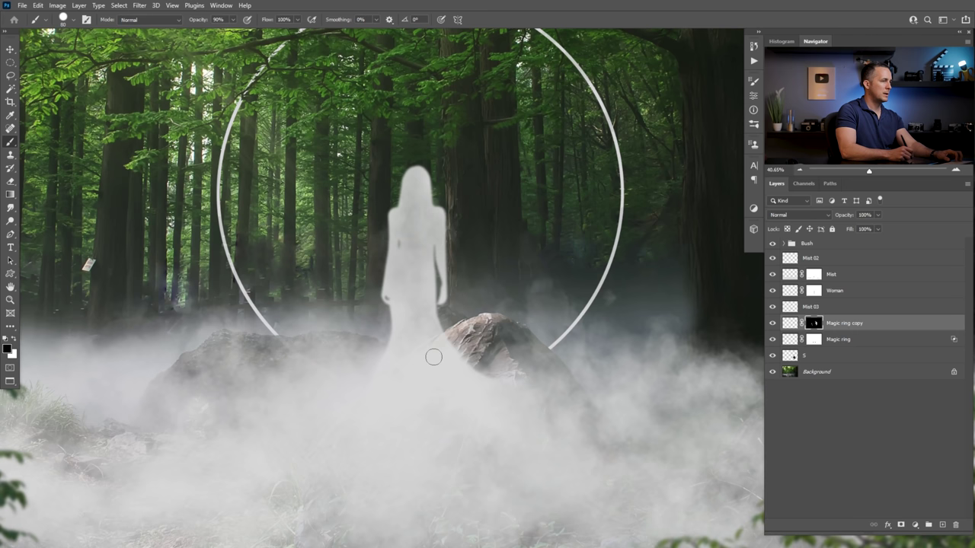
pyautogui.click(815, 342)
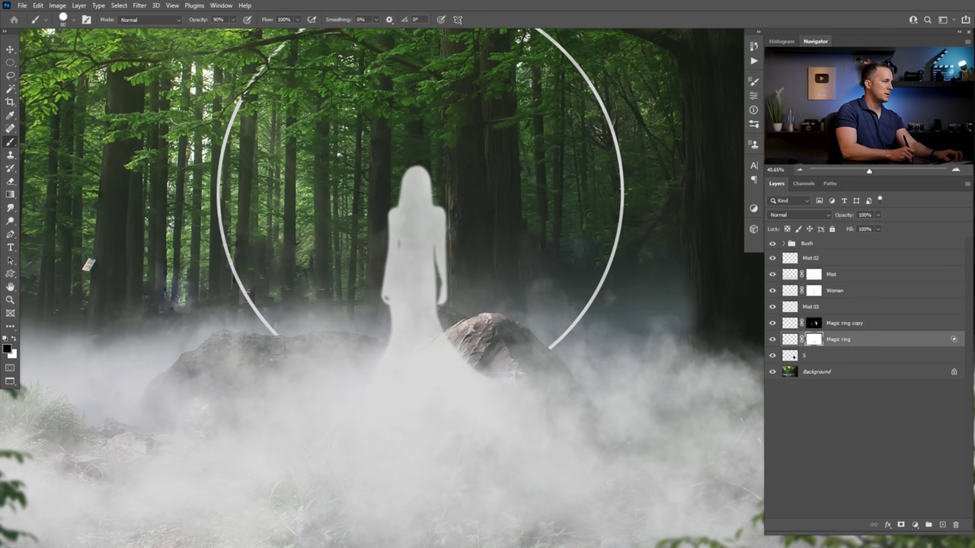
pyautogui.moveTo(427, 381); pyautogui.dragTo(419, 400)
pyautogui.scroll(2, 418, 400)
pyautogui.press('x')
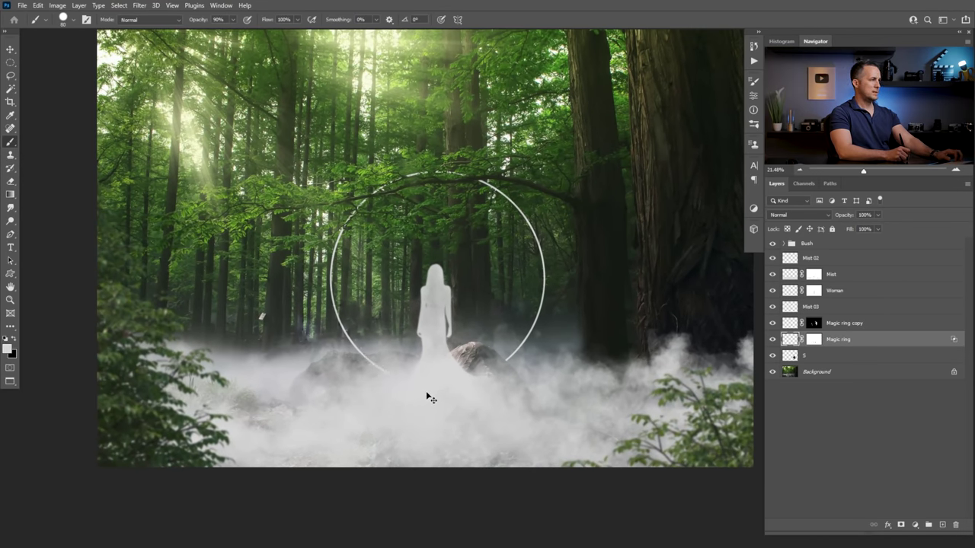
# - Add an Outer Glow effect with a size of 62 px to the Magic ring copy layer
pyautogui.scroll(2, 430, 396)
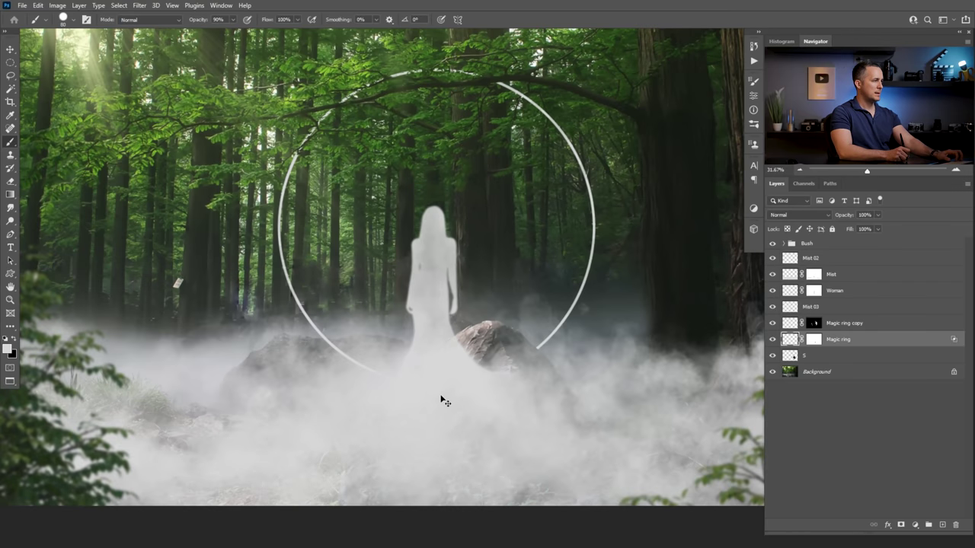
pyautogui.scroll(-3, 408, 399)
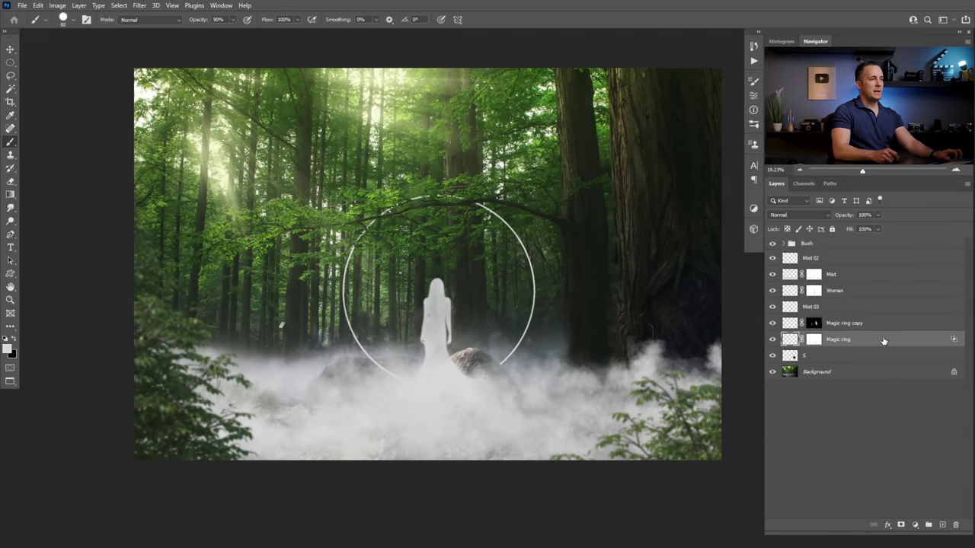
pyautogui.doubleClick(882, 326)
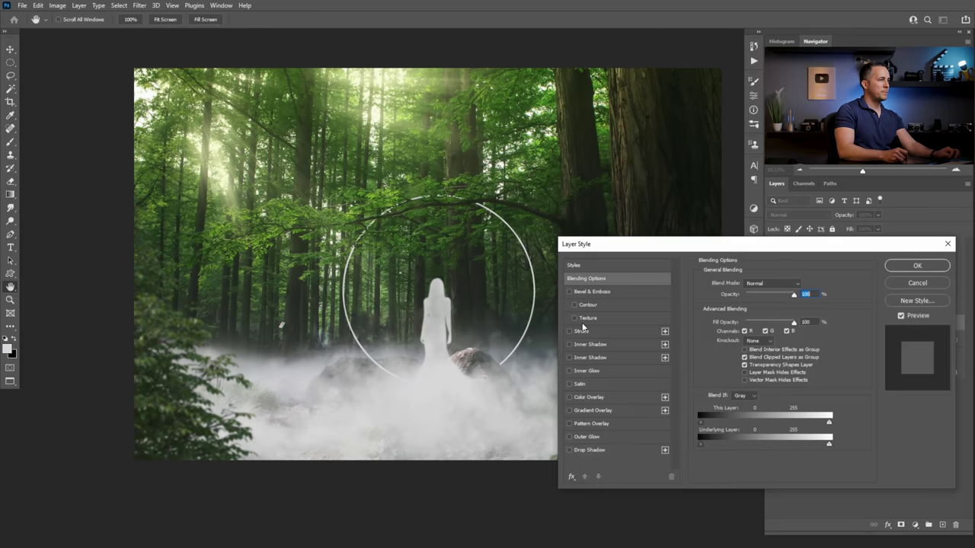
pyautogui.click(584, 436)
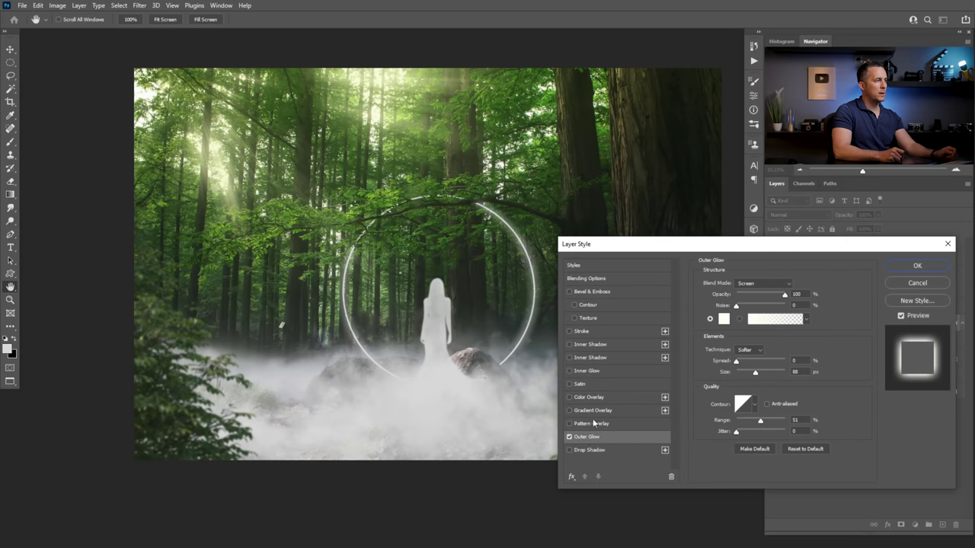
pyautogui.moveTo(756, 373); pyautogui.dragTo(732, 362)
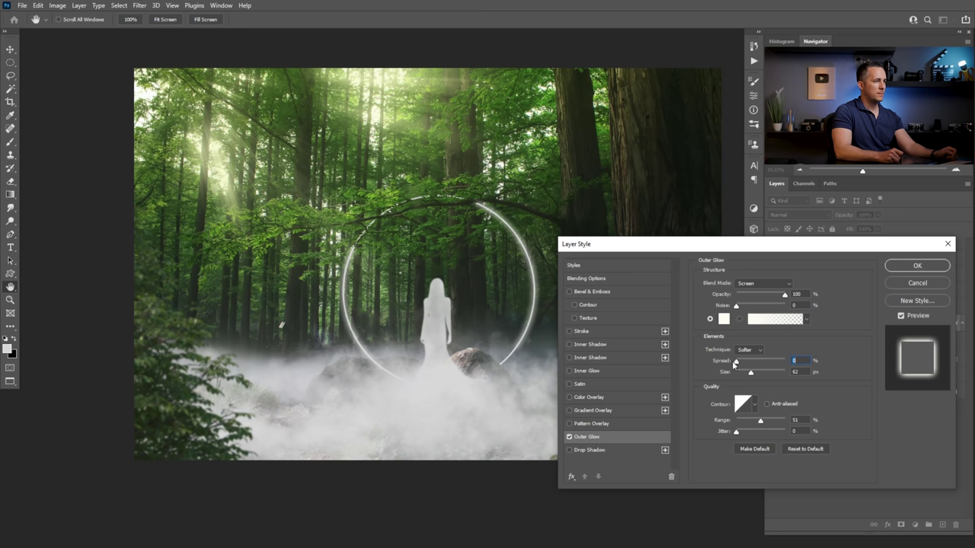
pyautogui.click(900, 266)
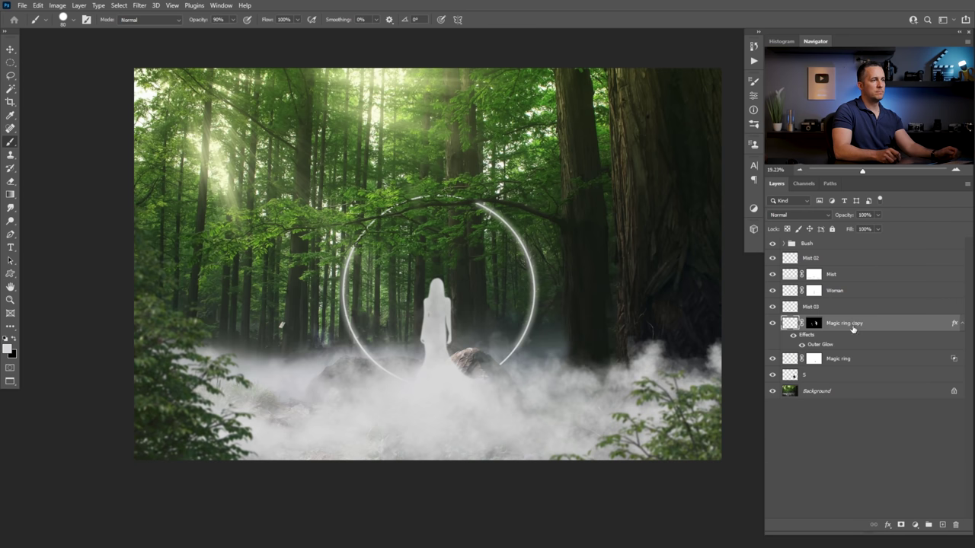
# - Add an Outer Glow effect to the Magic ring layer and fine-tune its size to match the copy's glow
pyautogui.doubleClick(849, 366)
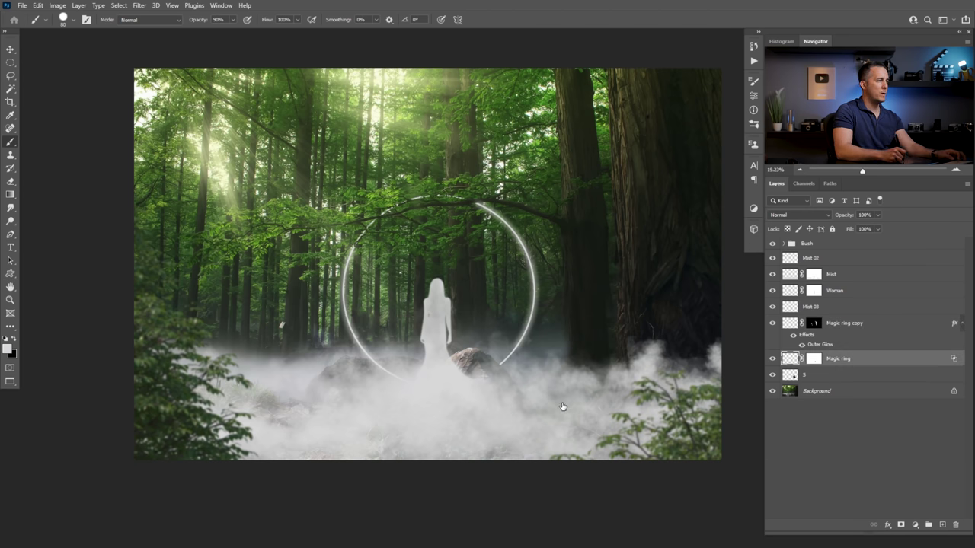
pyautogui.click(569, 437)
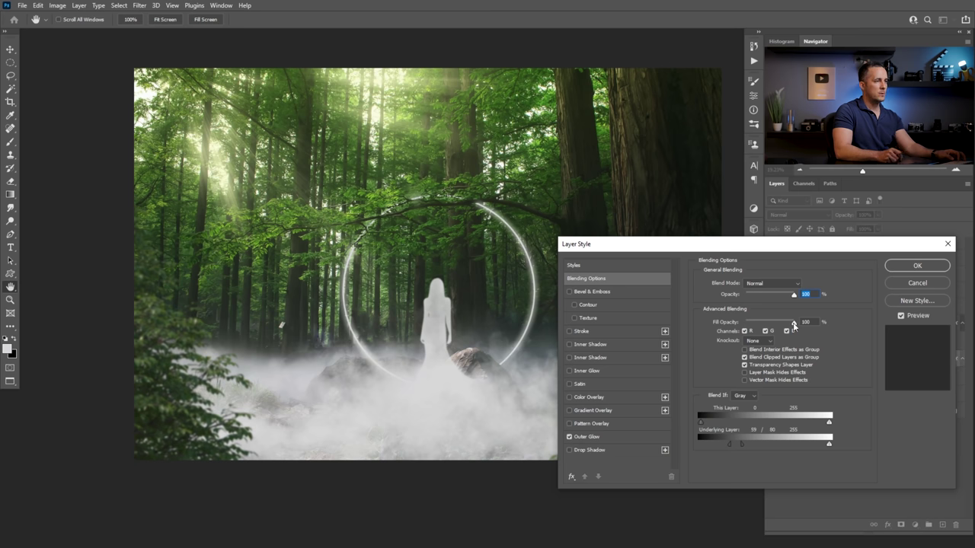
pyautogui.click(620, 436)
pyautogui.moveTo(758, 373); pyautogui.dragTo(755, 373)
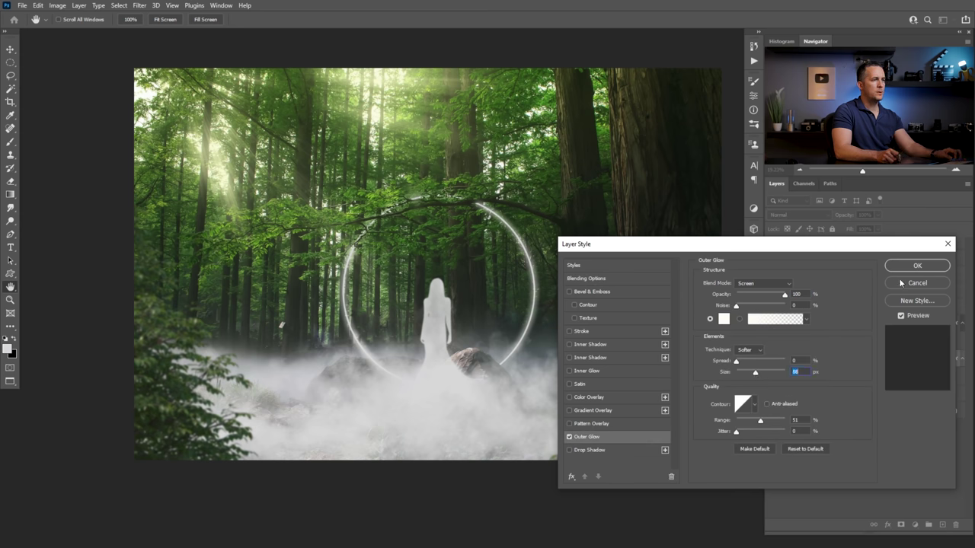
pyautogui.click(911, 266)
pyautogui.press('b')
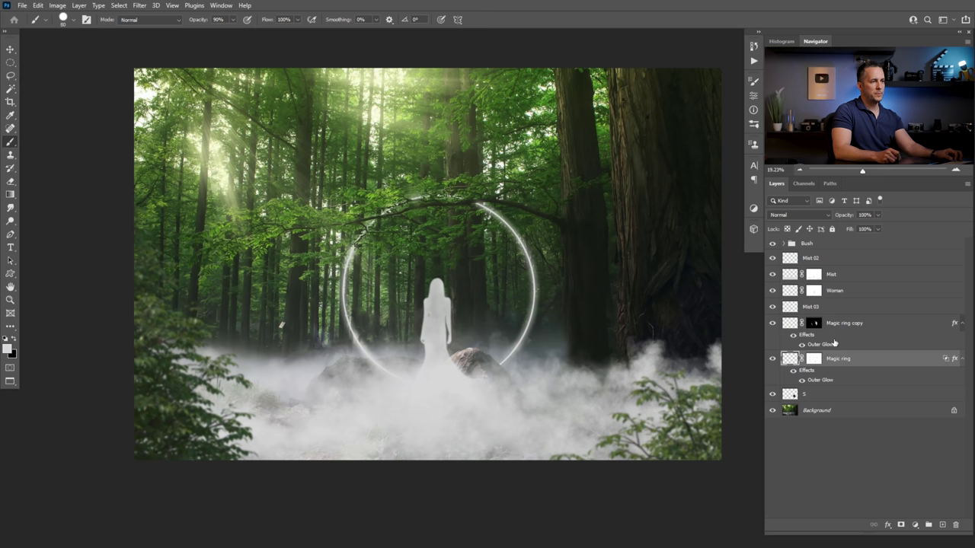
# - Paint black on the Magic ring mask along the ring's left and right arcs where both ring layers overlap
pyautogui.click(813, 358)
pyautogui.press('x')
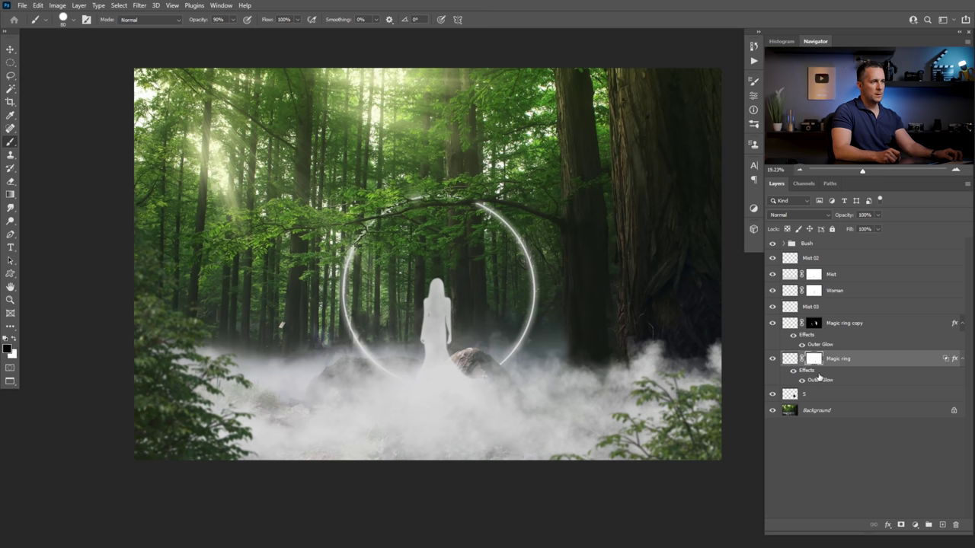
pyautogui.moveTo(388, 284); pyautogui.dragTo(462, 302)
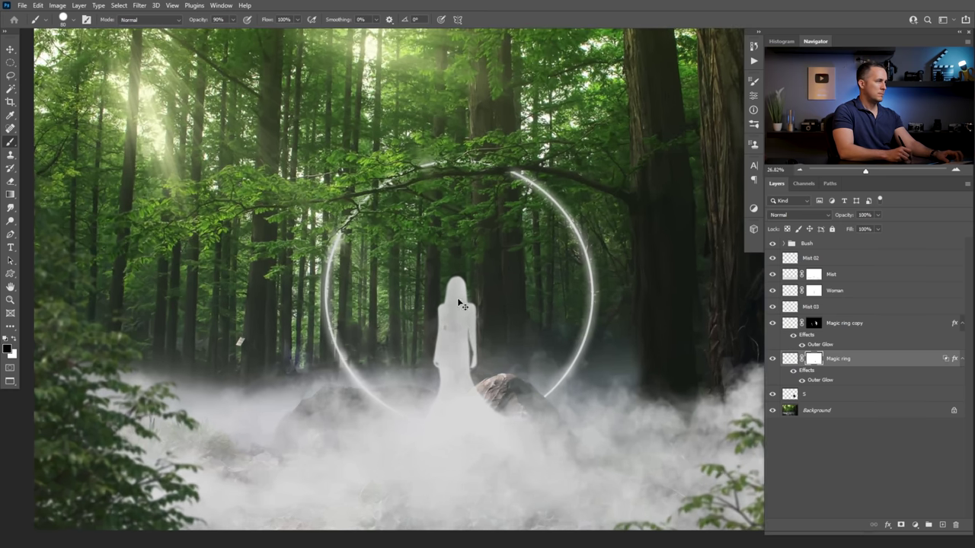
pyautogui.click(772, 359)
pyautogui.click(772, 359)
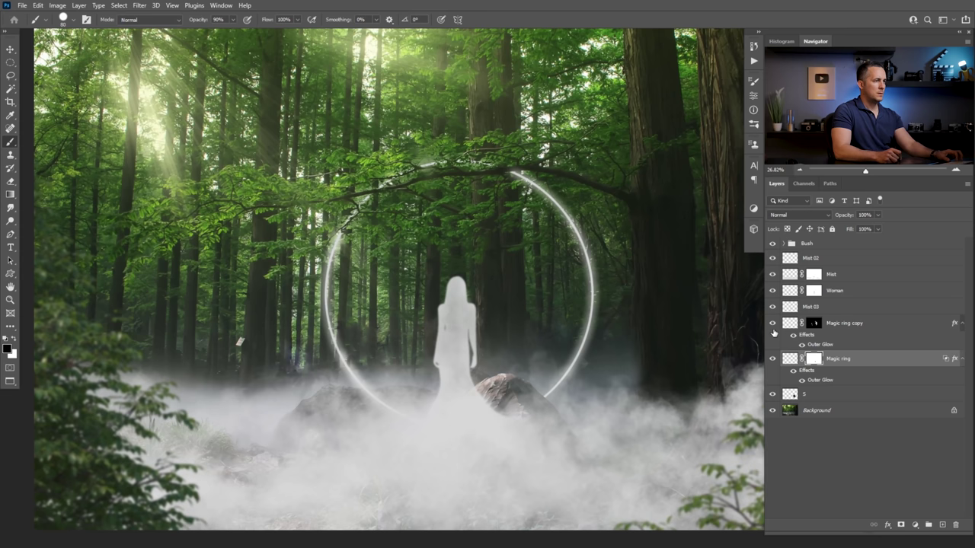
pyautogui.click(773, 323)
pyautogui.click(772, 322)
pyautogui.moveTo(335, 233)
pyautogui.mouseDown()
pyautogui.moveTo(332, 306)
pyautogui.moveTo(343, 362)
pyautogui.moveTo(364, 387)
pyautogui.mouseUp()
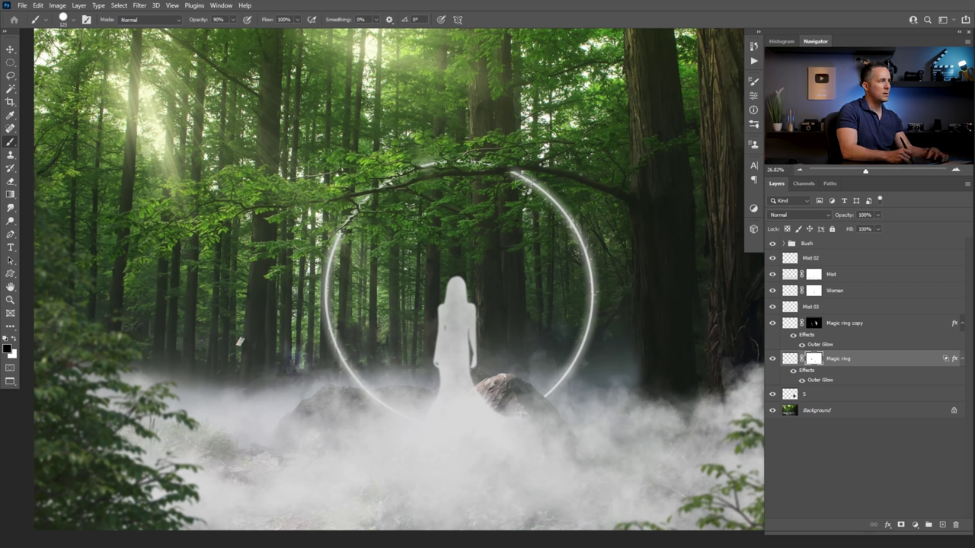
pyautogui.moveTo(592, 295)
pyautogui.mouseDown()
pyautogui.moveTo(569, 373)
pyautogui.moveTo(549, 393)
pyautogui.mouseUp()
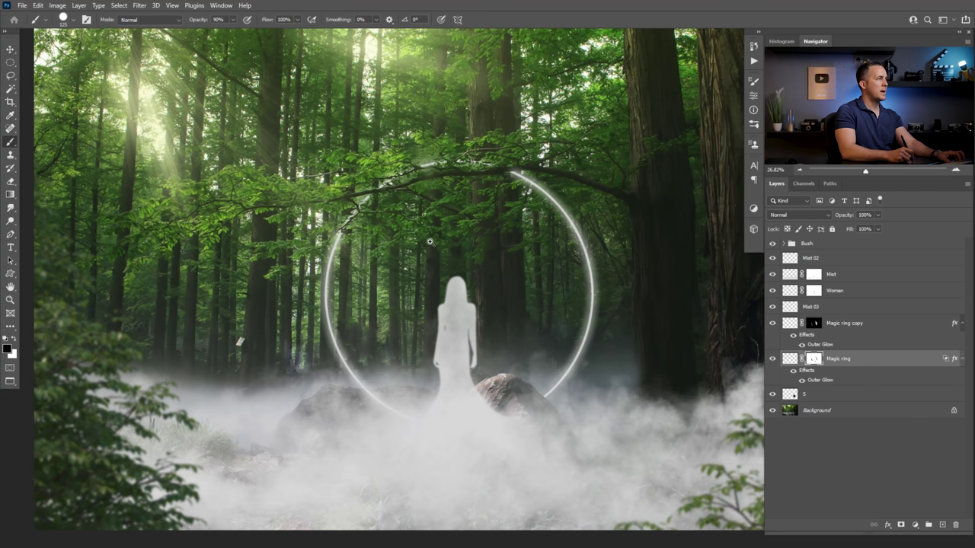
# - Group the Magic ring copy and Magic ring layers and name the group Ring
pyautogui.scroll(2, 362, 225)
pyautogui.scroll(1, 380, 231)
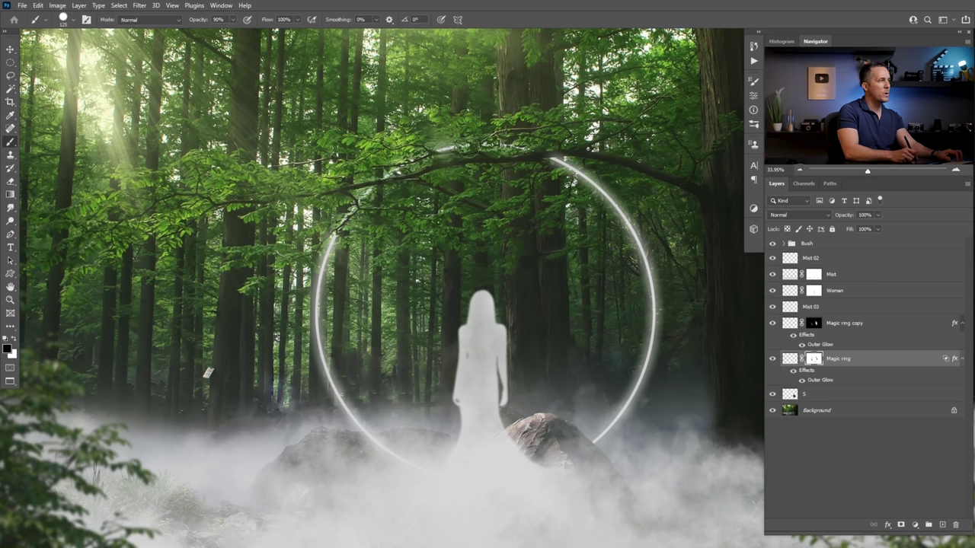
pyautogui.click(789, 322)
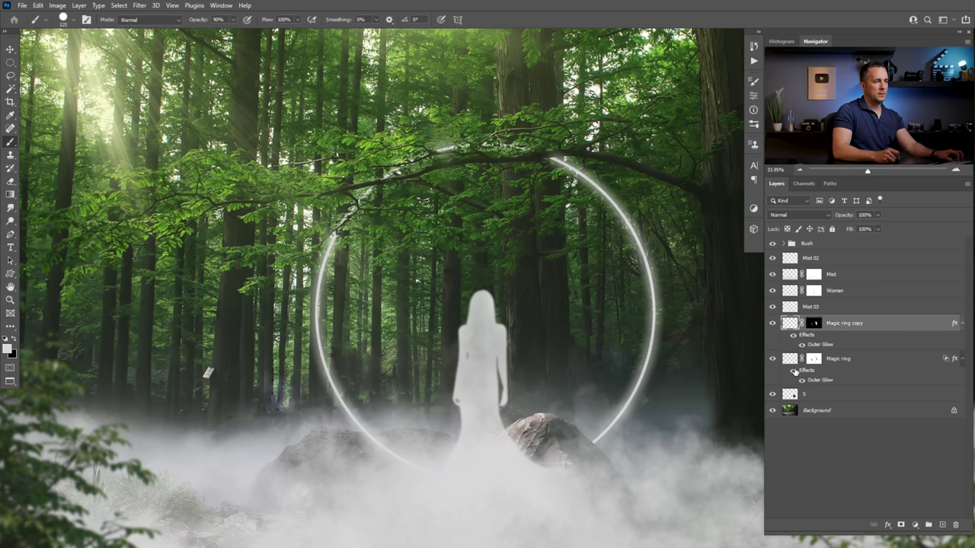
pyautogui.keyDown('shift'); pyautogui.click(791, 360); pyautogui.keyUp('shift')
pyautogui.hotkey('ctrl', 'g')
pyautogui.doubleClick(812, 321)
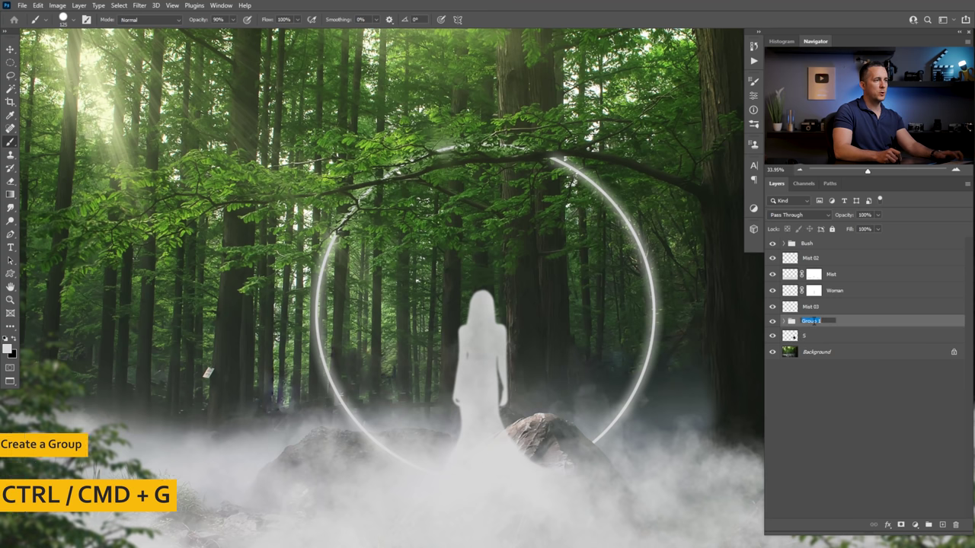
pyautogui.write('Ring')
pyautogui.press('Return')
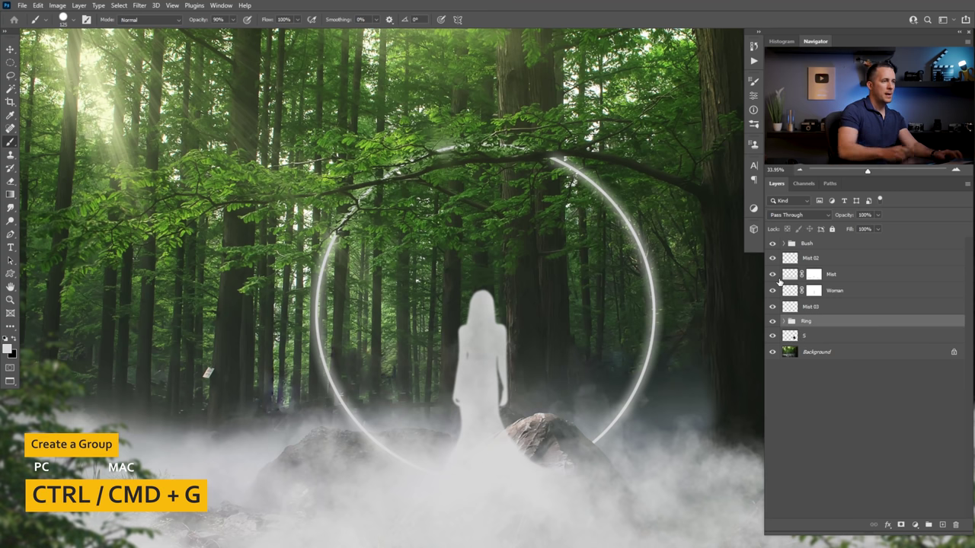
# - Add a layer named Glow above Magic ring copy inside the Ring group and set its blend mode to Linear Dodge (Add)
pyautogui.click(783, 322)
pyautogui.click(800, 339)
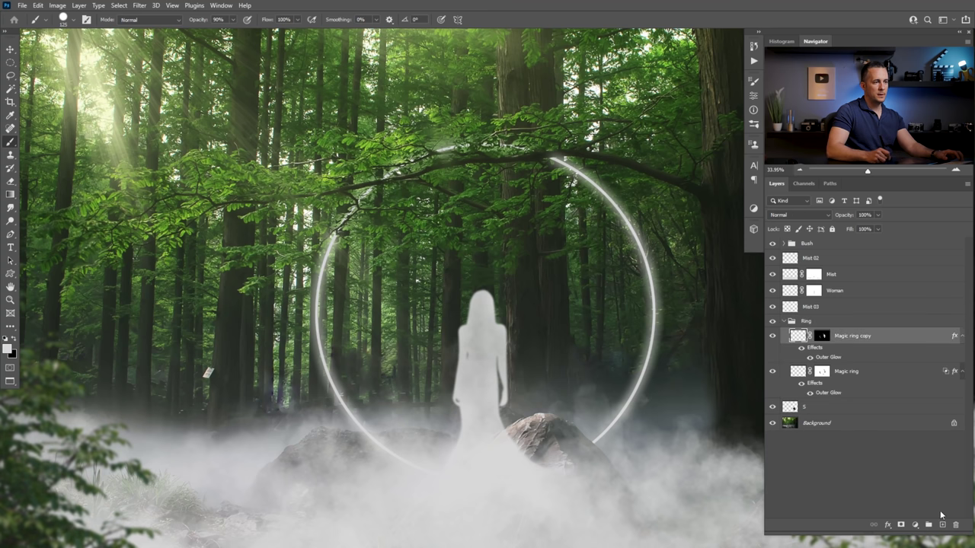
pyautogui.click(942, 525)
pyautogui.doubleClick(819, 336)
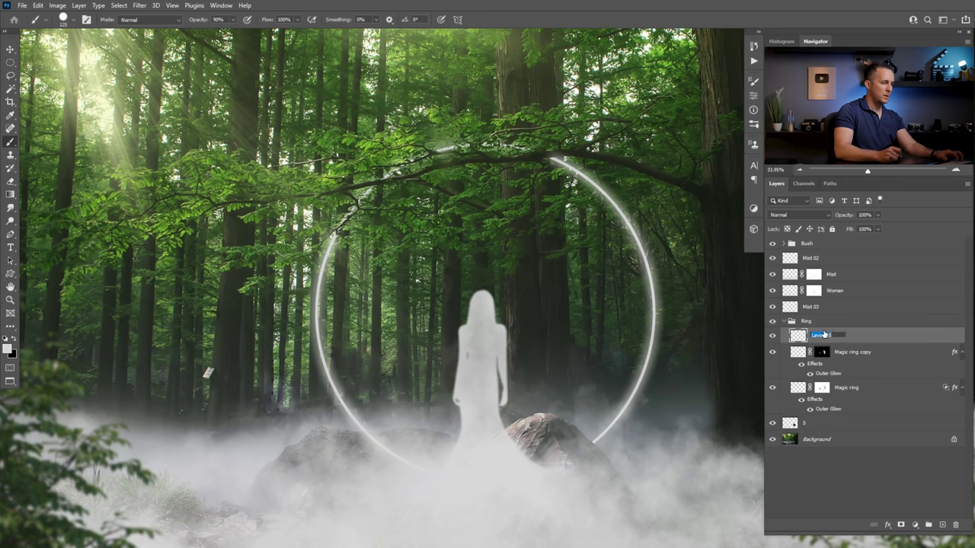
pyautogui.write('Glow')
pyautogui.press('Return')
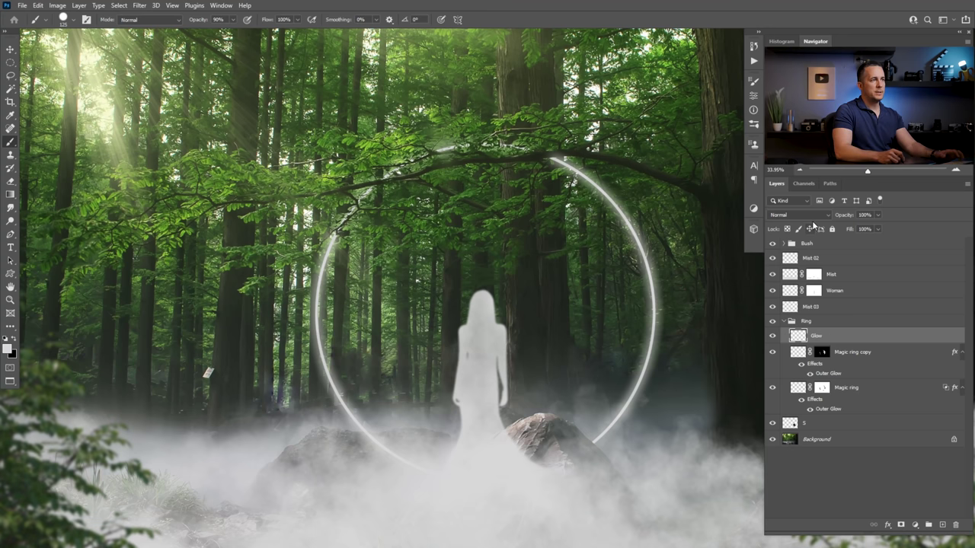
pyautogui.click(799, 215)
pyautogui.click(800, 318)
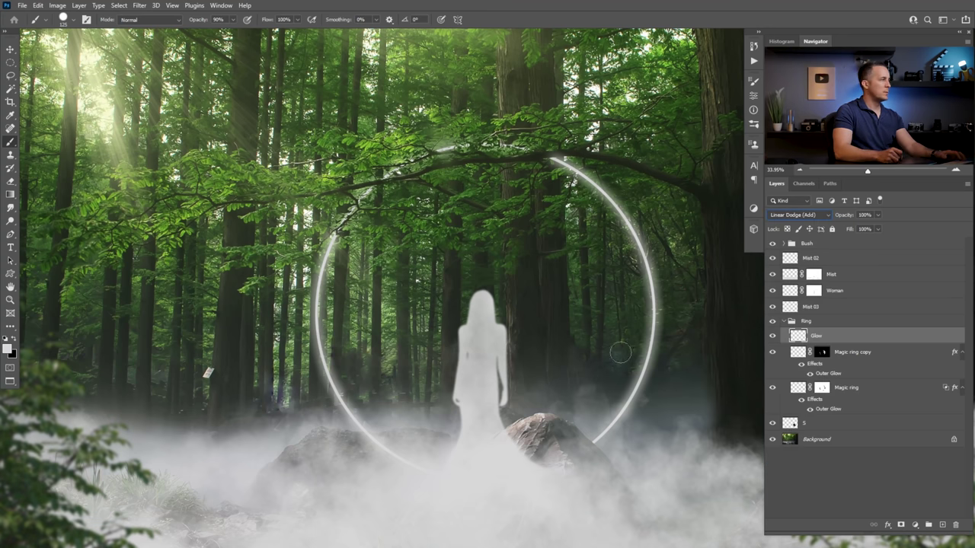
# - Set the foreground color to a darker gray and choose the Soft Round Pressure Opacity brush from the General Brushes
pyautogui.click(8, 348)
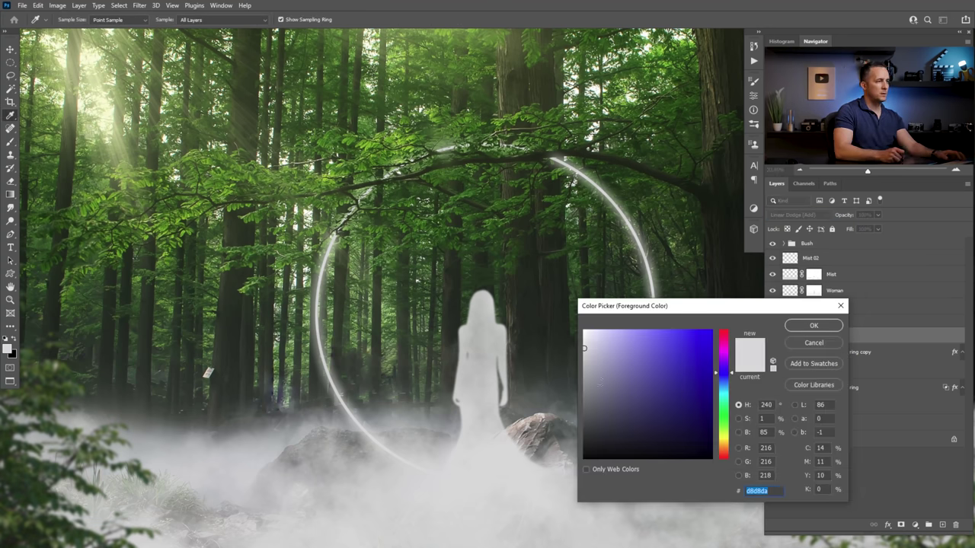
pyautogui.click(807, 326)
pyautogui.moveTo(432, 154); pyautogui.dragTo(367, 200)
pyautogui.hotkey('ctrl', 'z')
pyautogui.rightClick(417, 218)
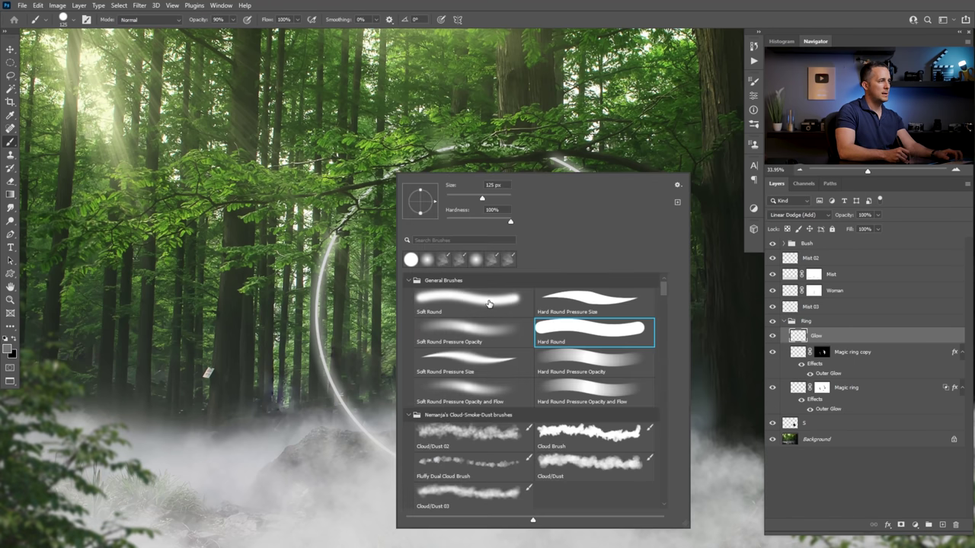
pyautogui.click(475, 327)
pyautogui.press('Return')
# - Paint soft glow on the Ring group's Glow layer along the ring's upper arc among the leaves and its upper left side
pyautogui.moveTo(378, 187); pyautogui.dragTo(346, 222)
pyautogui.moveTo(377, 184); pyautogui.dragTo(403, 166)
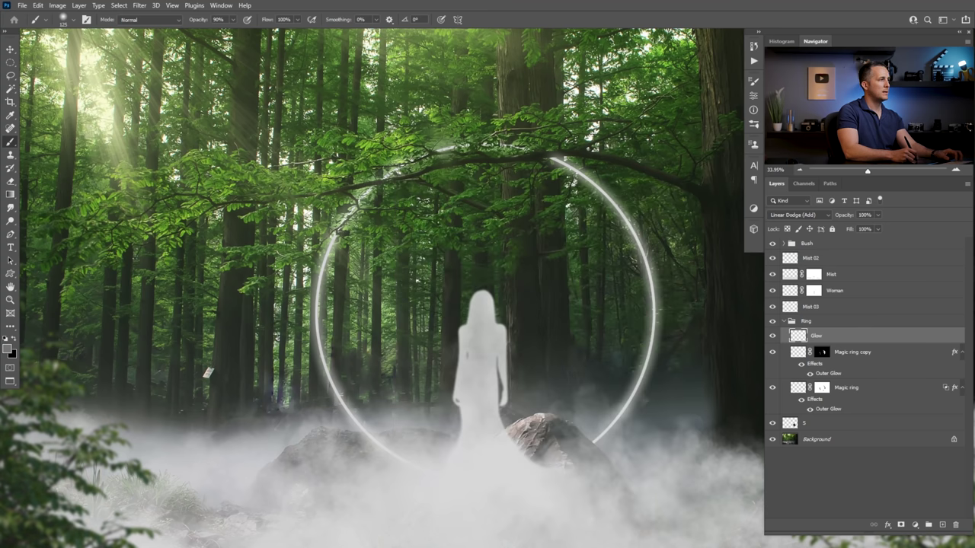
pyautogui.click(438, 153)
pyautogui.moveTo(511, 143)
pyautogui.mouseDown()
pyautogui.moveTo(526, 149)
pyautogui.moveTo(498, 146)
pyautogui.moveTo(531, 152)
pyautogui.mouseUp()
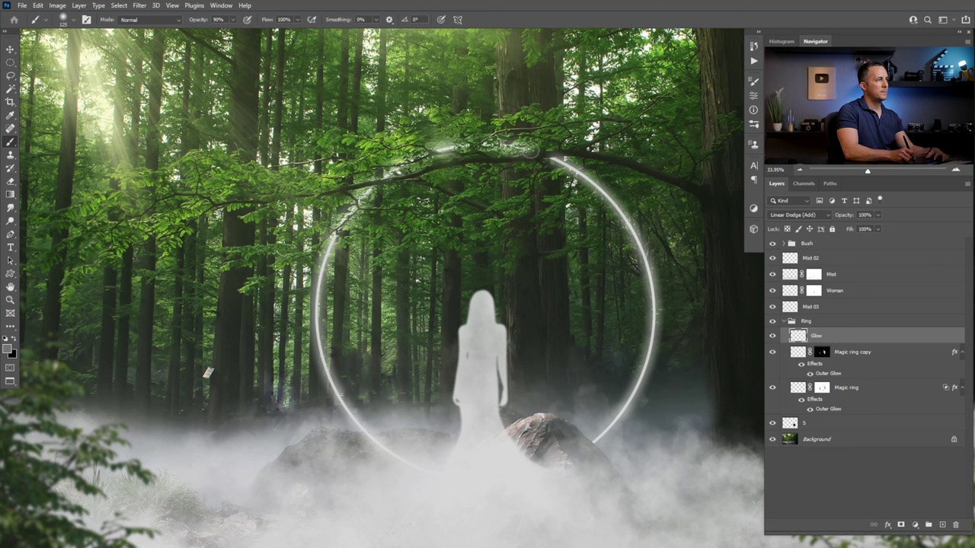
pyautogui.click(555, 160)
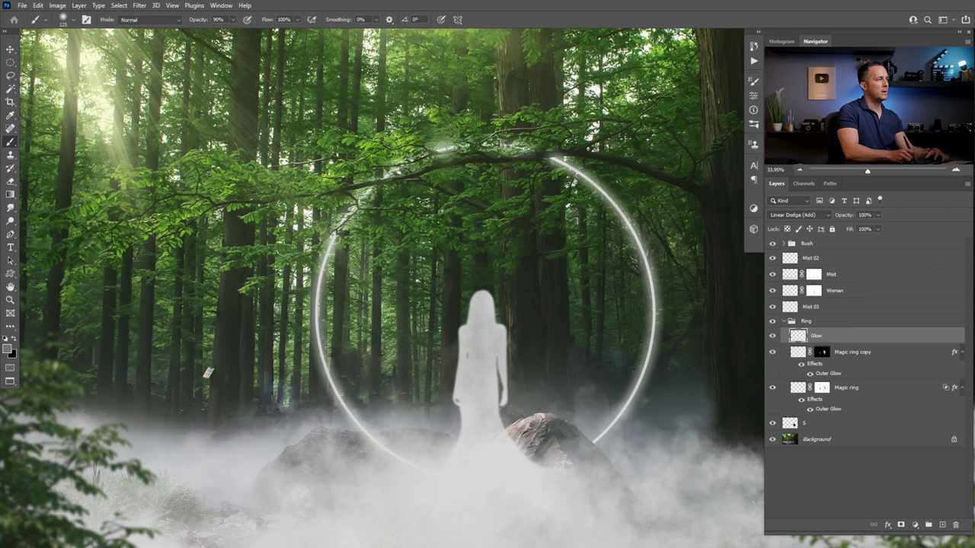
pyautogui.click(329, 243)
pyautogui.moveTo(337, 228); pyautogui.dragTo(332, 239)
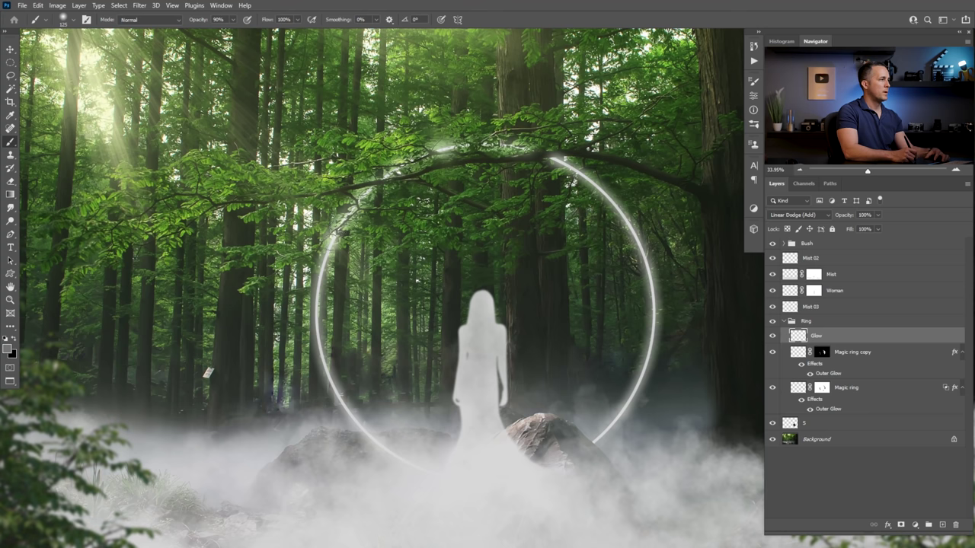
# - Add another layer named Glow above the Bush group and set its blend mode to Linear Dodge (Add)
pyautogui.scroll(-3, 420, 282)
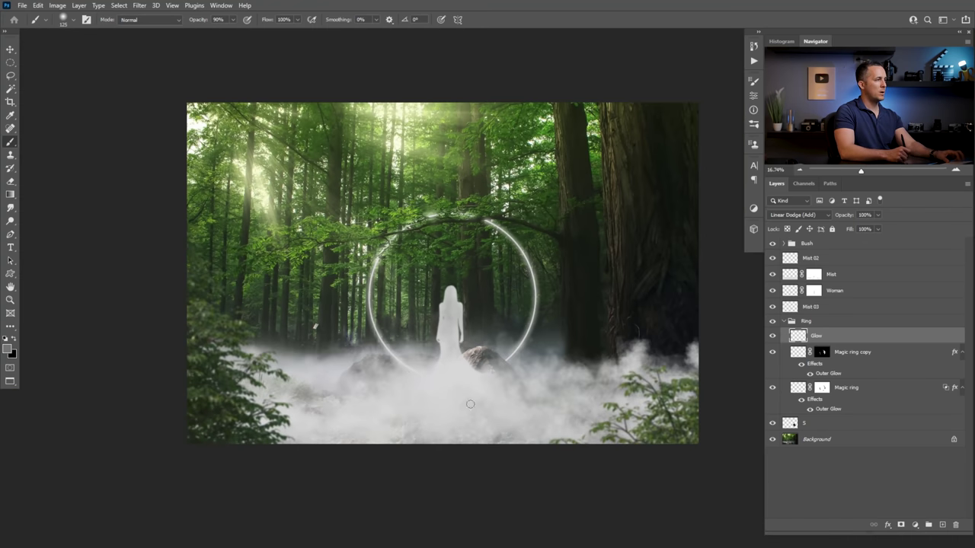
pyautogui.click(796, 245)
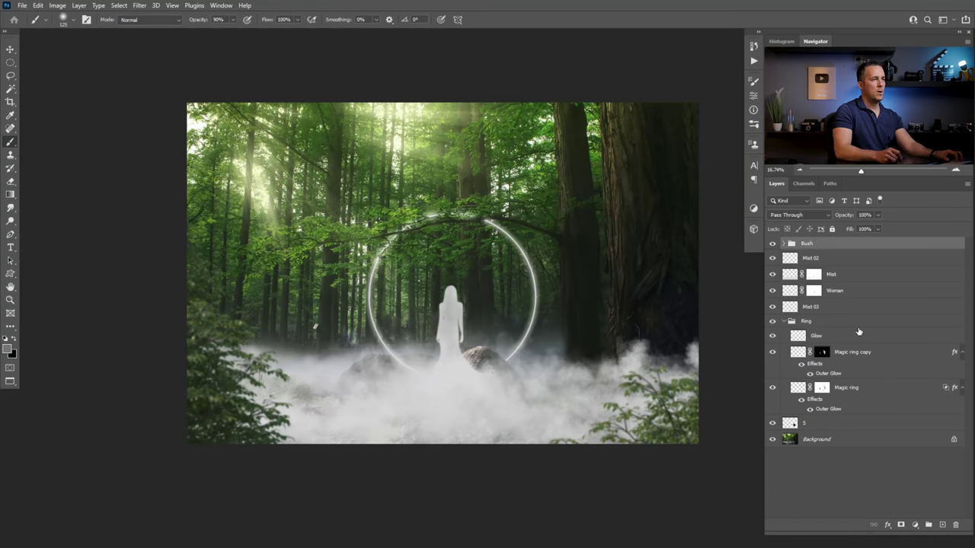
pyautogui.click(943, 525)
pyautogui.doubleClick(815, 244)
pyautogui.write('Glow')
pyautogui.press('Return')
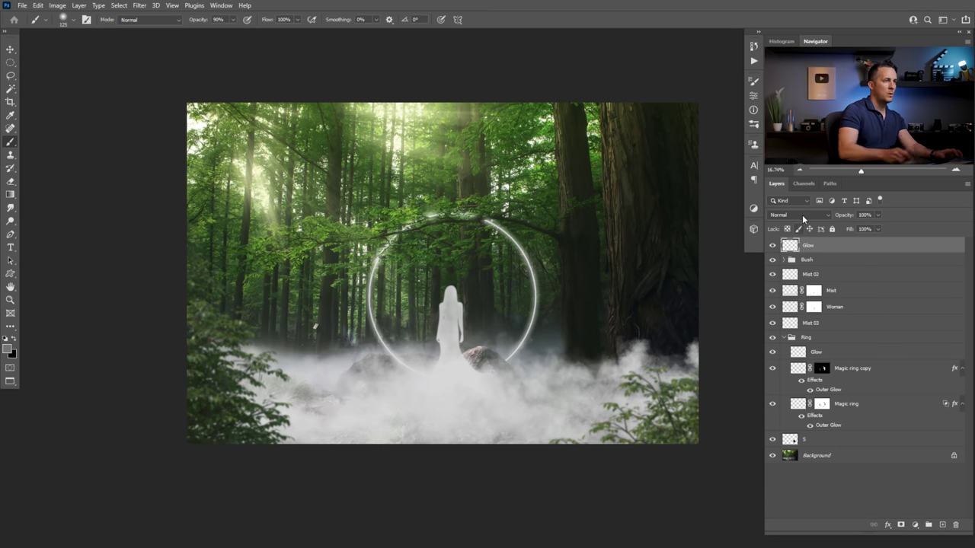
pyautogui.click(802, 214)
pyautogui.click(809, 316)
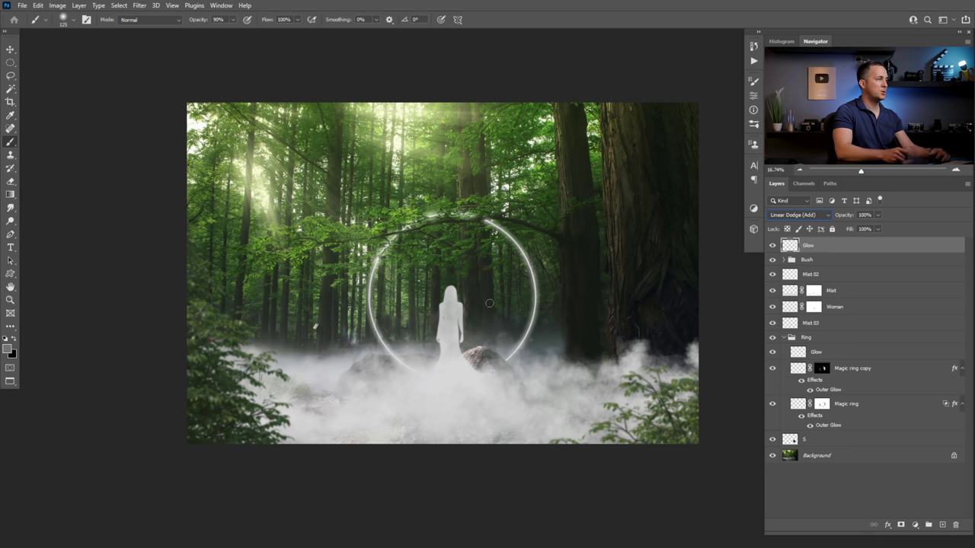
# - Enlarge the soft brush to 400 px and dab glow over the woman's body and the base of her dress
pyautogui.press(']')
pyautogui.press(']')
pyautogui.press(']')
pyautogui.press(']')
pyautogui.press(']')
pyautogui.press(']')
pyautogui.click(445, 332)
pyautogui.click(455, 303)
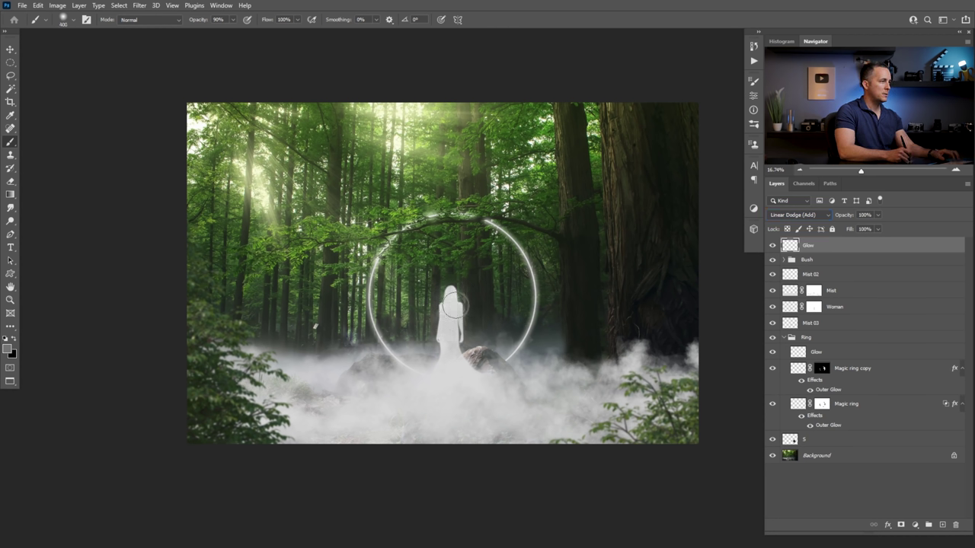
pyautogui.click(454, 360)
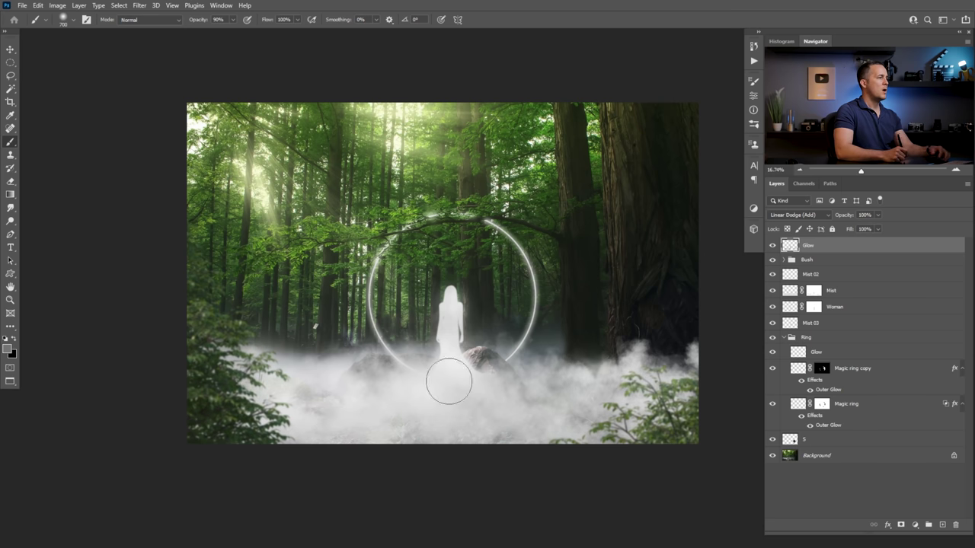
# - Set the foreground color to a dark brownish orange with a hue of 30° and return to the Brush tool
pyautogui.click(9, 347)
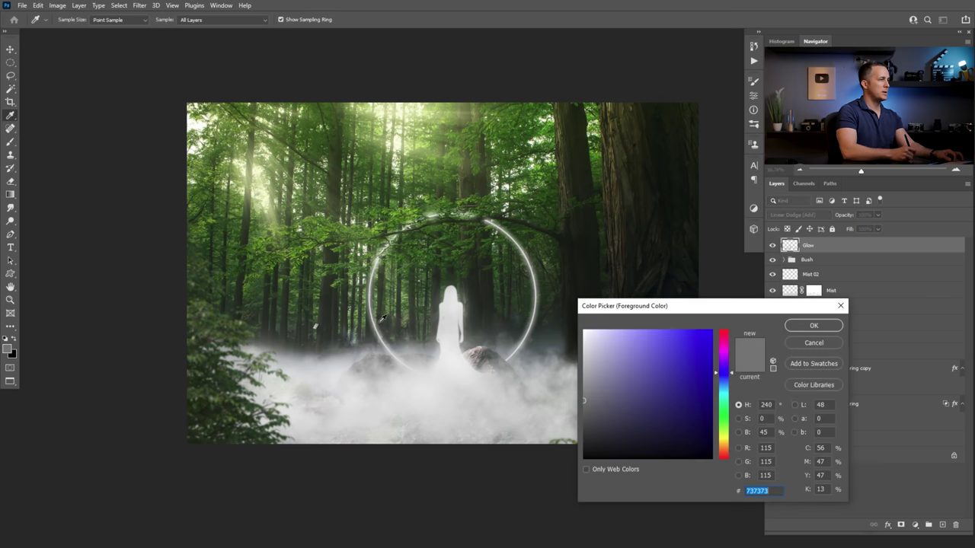
pyautogui.click(726, 450)
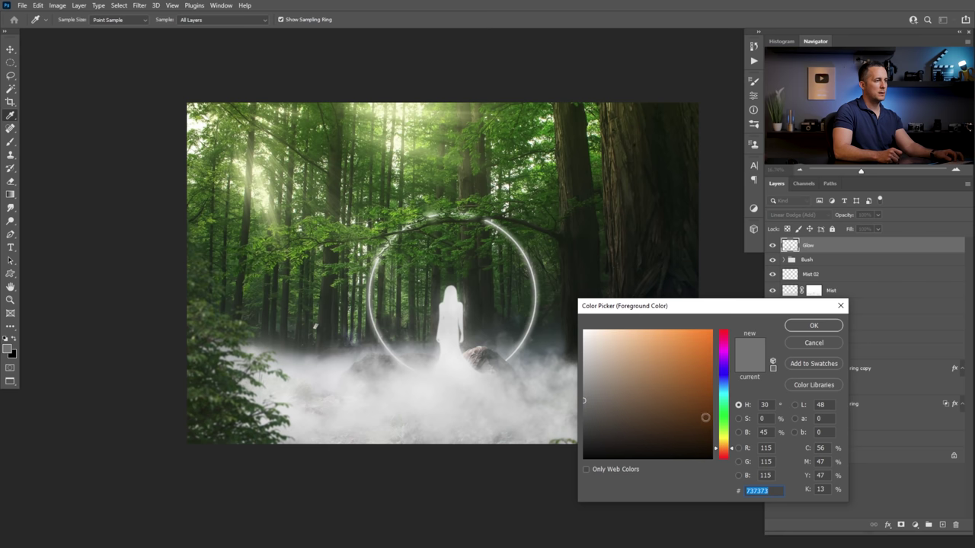
pyautogui.moveTo(705, 417); pyautogui.dragTo(718, 417)
pyautogui.click(815, 326)
pyautogui.press('b')
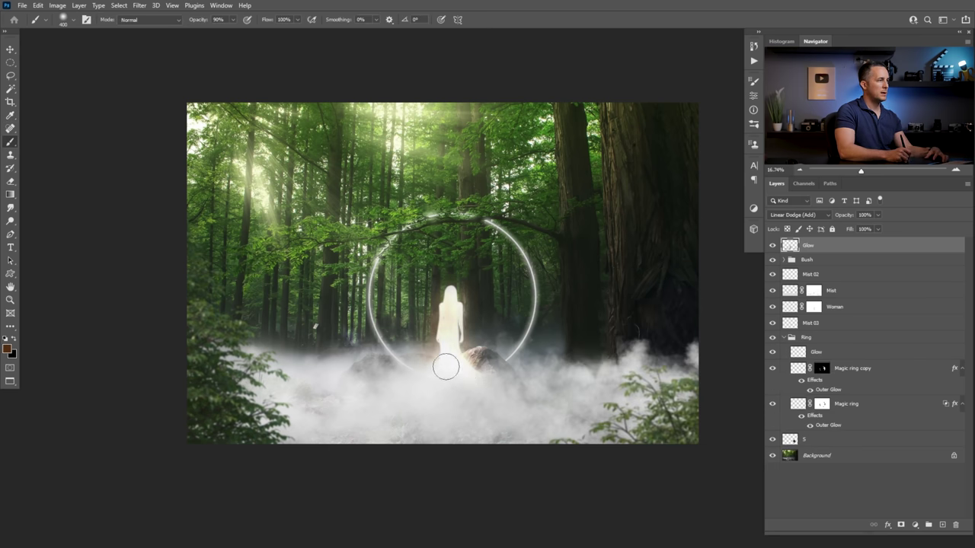
# - Paint warm glow along both sides of the ring on the top Glow layer, reducing the brush to 300 px for the right arc
pyautogui.click(375, 332)
pyautogui.moveTo(381, 323)
pyautogui.mouseDown()
pyautogui.moveTo(411, 240)
pyautogui.moveTo(503, 242)
pyautogui.moveTo(547, 293)
pyautogui.mouseUp()
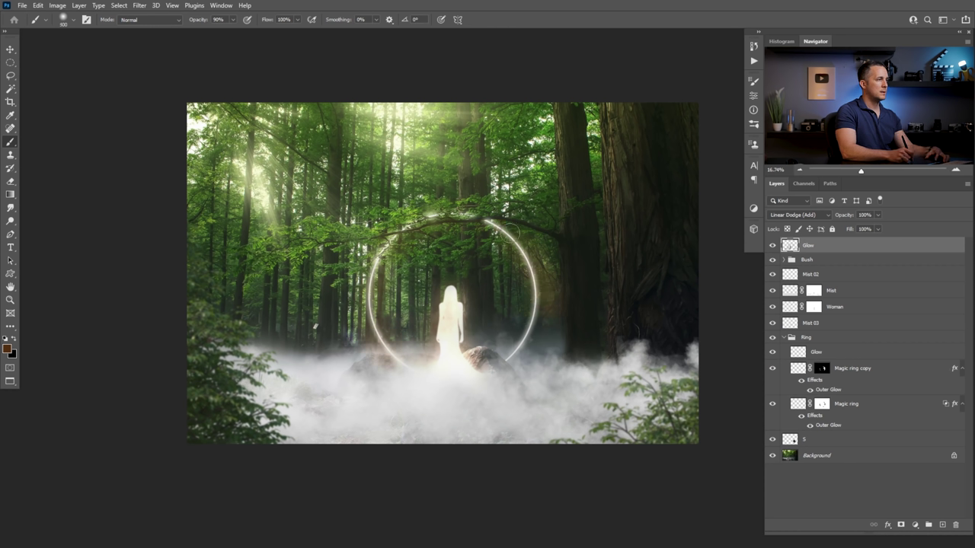
pyautogui.press('[')
pyautogui.press('[')
pyautogui.moveTo(512, 238)
pyautogui.mouseDown()
pyautogui.moveTo(536, 312)
pyautogui.moveTo(525, 341)
pyautogui.mouseUp()
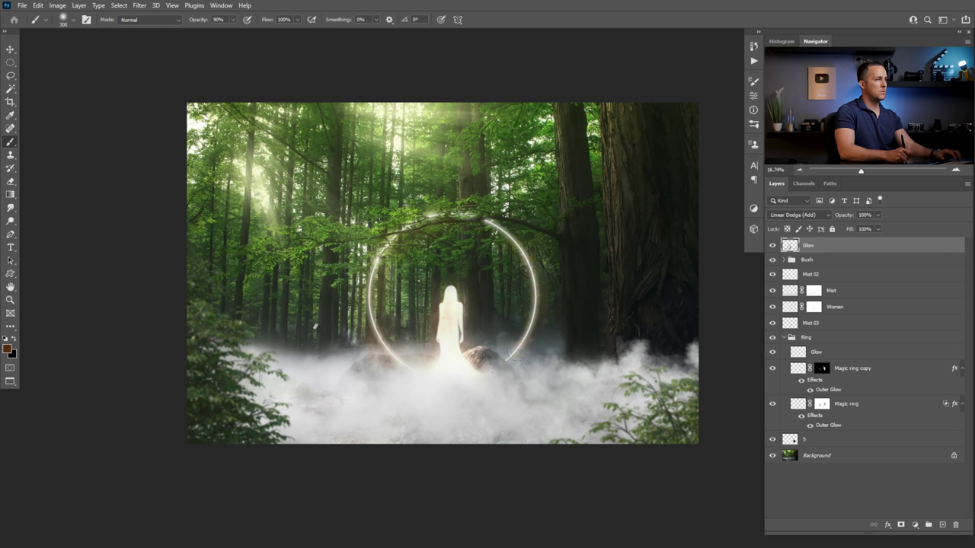
pyautogui.press(']')
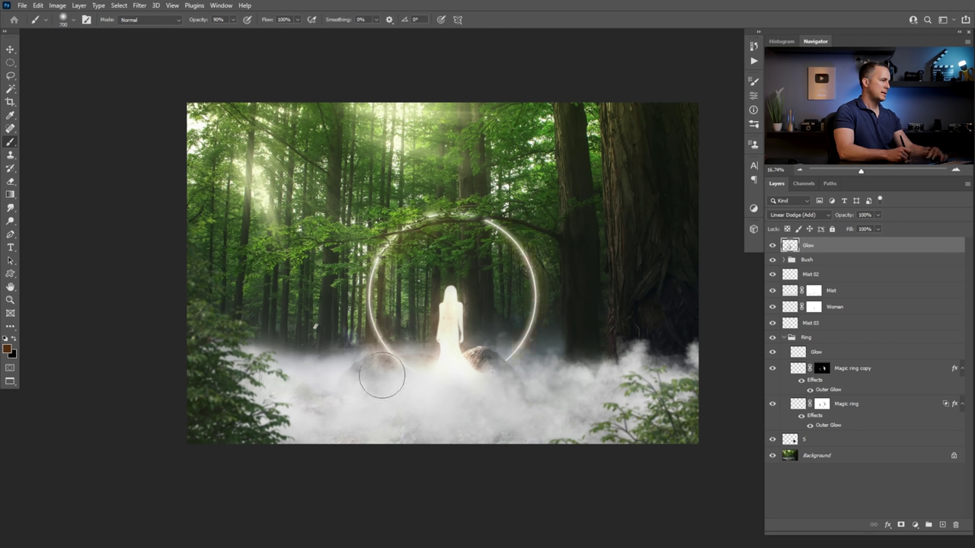
# - Dab warm glow over the mist around the woman, switching to another brush preset at 300 px and 20% opacity
pyautogui.press('[')
pyautogui.press('[')
pyautogui.press('[')
pyautogui.press(']')
pyautogui.press(']')
pyautogui.press(']')
pyautogui.click(557, 384)
pyautogui.press('[')
pyautogui.press('[')
pyautogui.press('[')
pyautogui.press('[')
pyautogui.rightClick(471, 381)
pyautogui.click(550, 437)
pyautogui.press('Return')
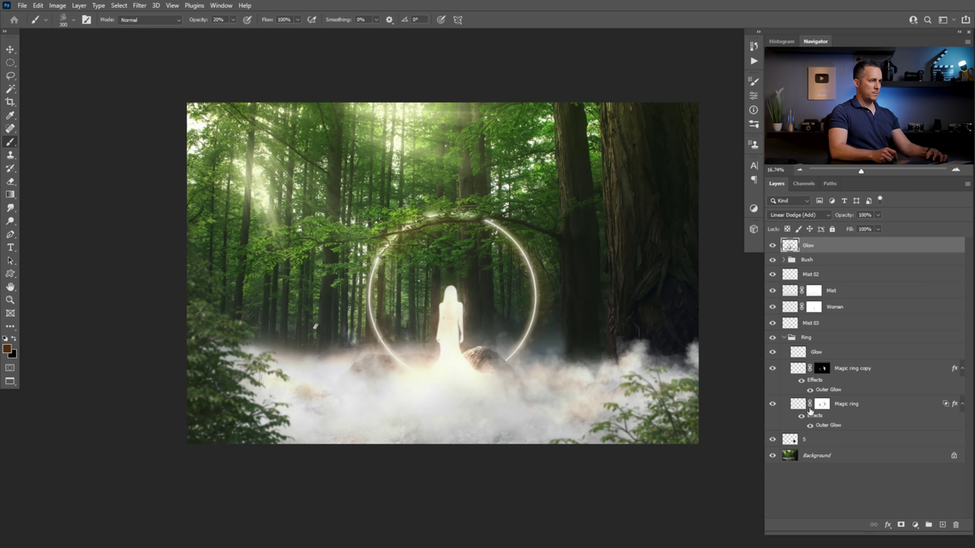
# - Add a layer mask to the top Glow layer and compare the image with the layer hidden and shown
pyautogui.click(900, 525)
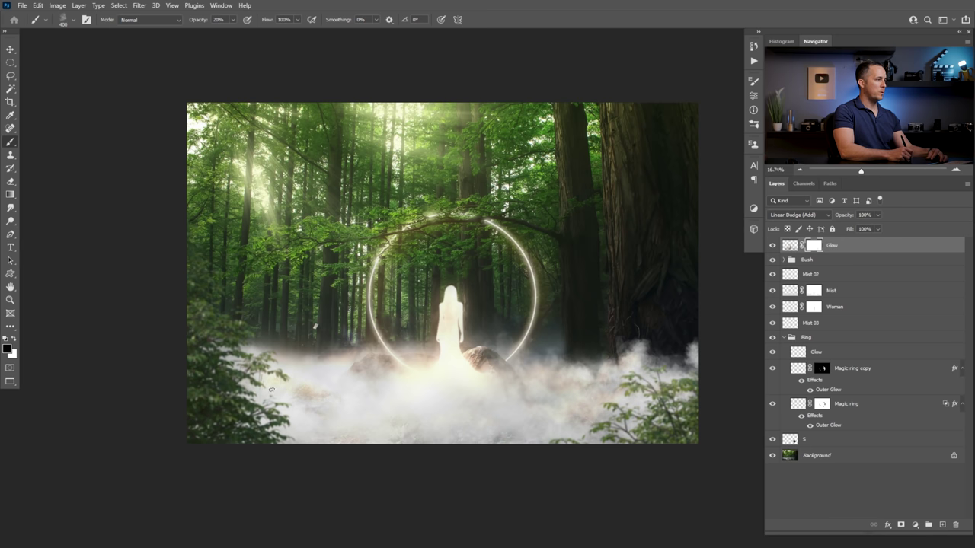
pyautogui.click(774, 246)
pyautogui.click(773, 246)
pyautogui.click(773, 246)
pyautogui.click(773, 246)
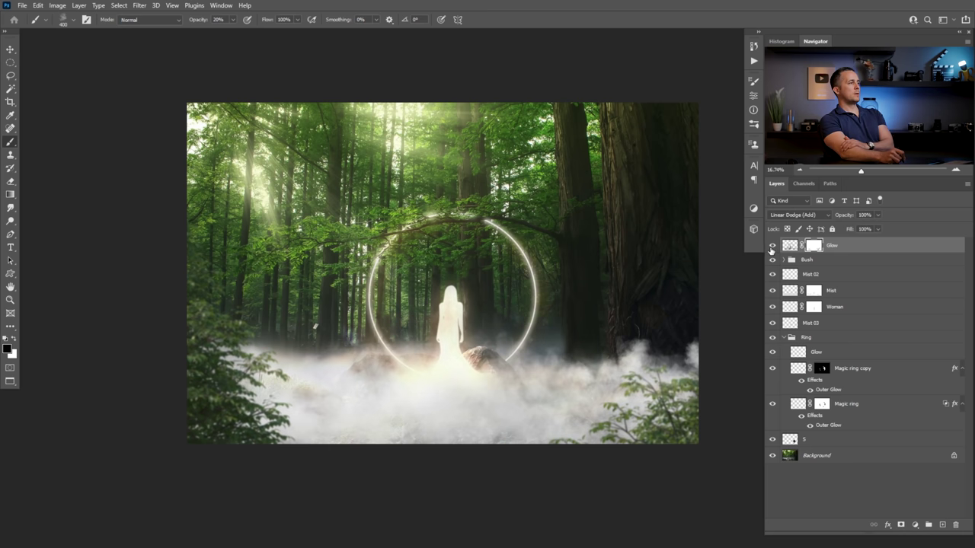
# - Add a Hue/Saturation adjustment clipped to the top Glow layer and set its saturation to -100
pyautogui.click(915, 524)
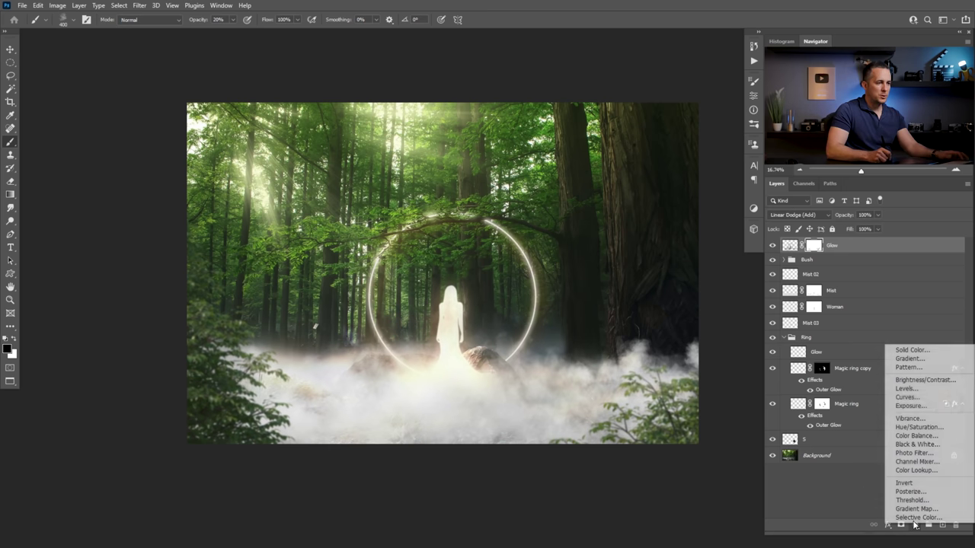
pyautogui.click(908, 427)
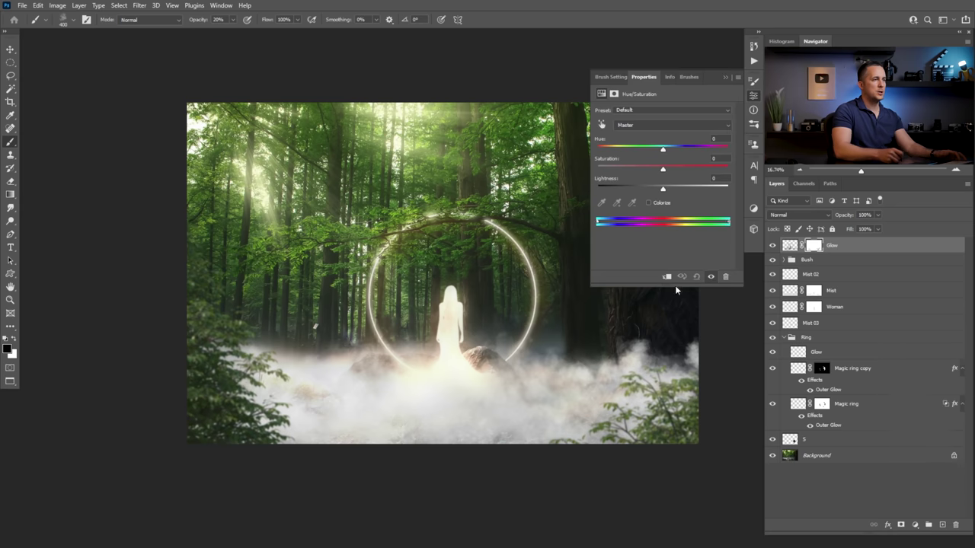
pyautogui.click(667, 278)
pyautogui.moveTo(663, 170); pyautogui.dragTo(711, 169)
pyautogui.moveTo(663, 149); pyautogui.dragTo(597, 180)
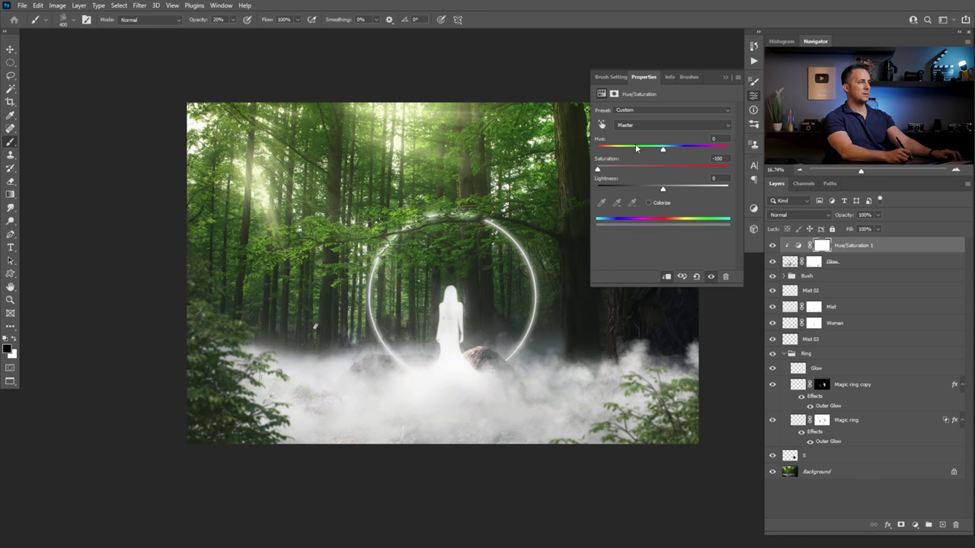
# - Stamp all visible layers into a new merged layer above the Hue/Saturation adjustment
pyautogui.click(726, 77)
pyautogui.moveTo(511, 294); pyautogui.dragTo(492, 311)
pyautogui.scroll(-3, 507, 304)
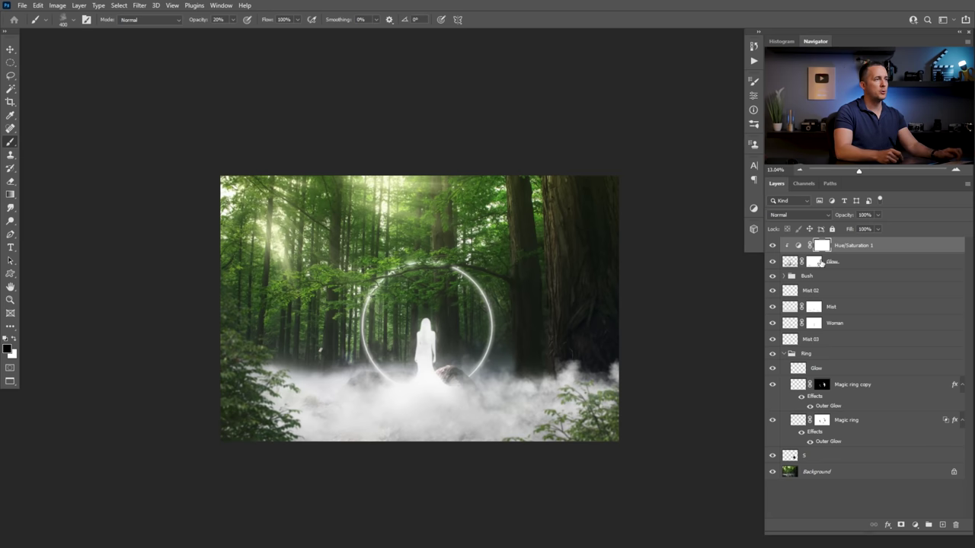
pyautogui.hotkey('ctrl', 'shift', 'alt', 'e')
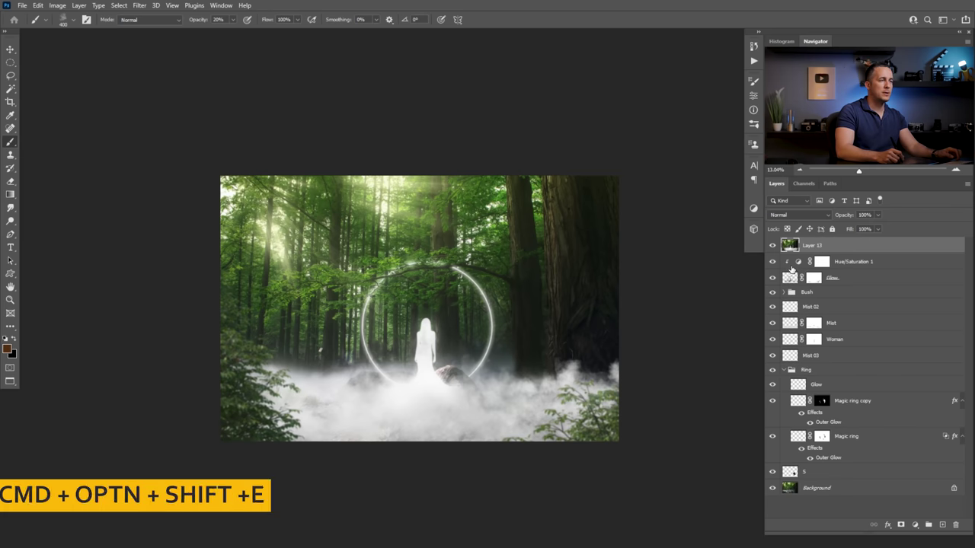
# - Open the merged layer in the Camera Raw Filter and set contrast to +16, shadows to +28 and temperature to -7
pyautogui.click(139, 5)
pyautogui.click(174, 77)
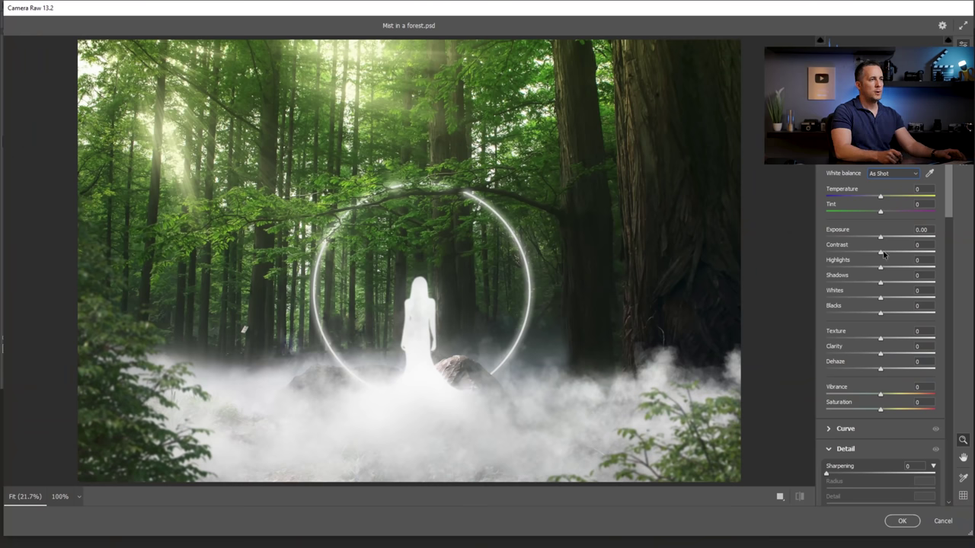
pyautogui.moveTo(881, 252); pyautogui.dragTo(897, 283)
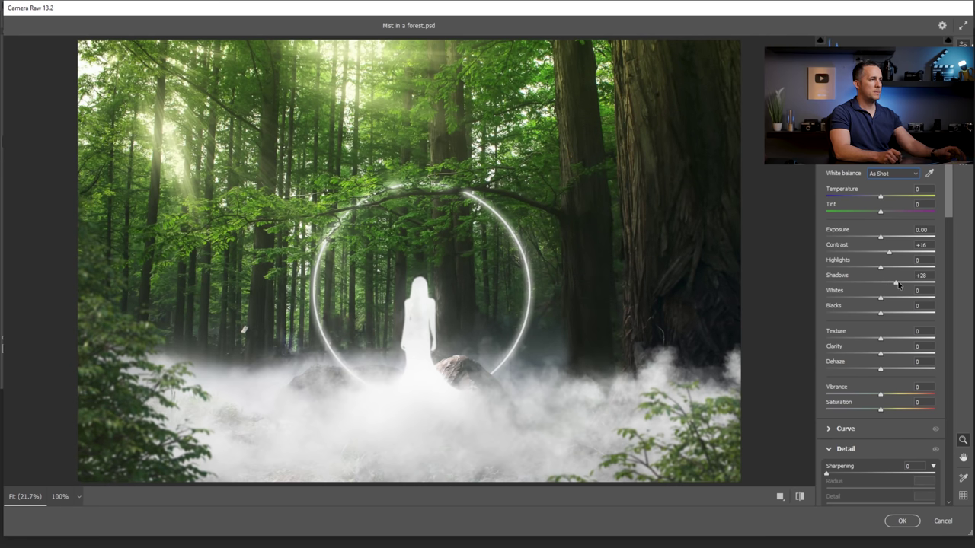
pyautogui.moveTo(881, 196); pyautogui.dragTo(878, 197)
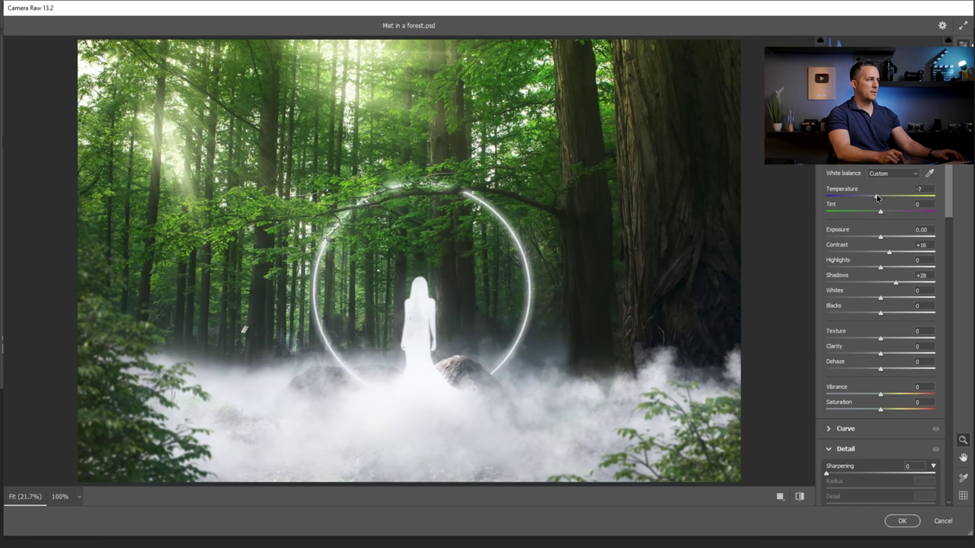
# - Calibrate the primaries: red hue -18, green hue +28 with saturation -30, and blue hue +30 with saturation -68
pyautogui.moveTo(950, 203); pyautogui.dragTo(955, 308)
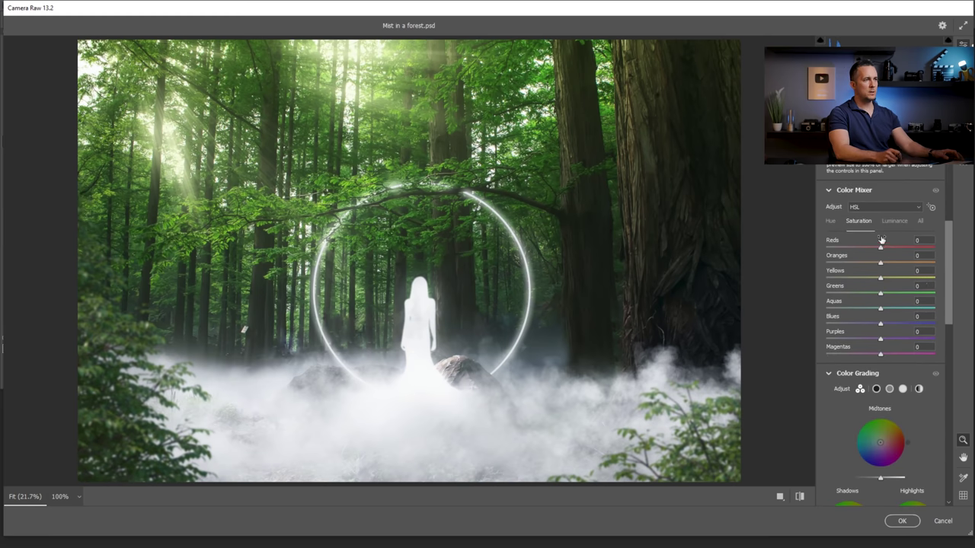
pyautogui.scroll(-10, 943, 270)
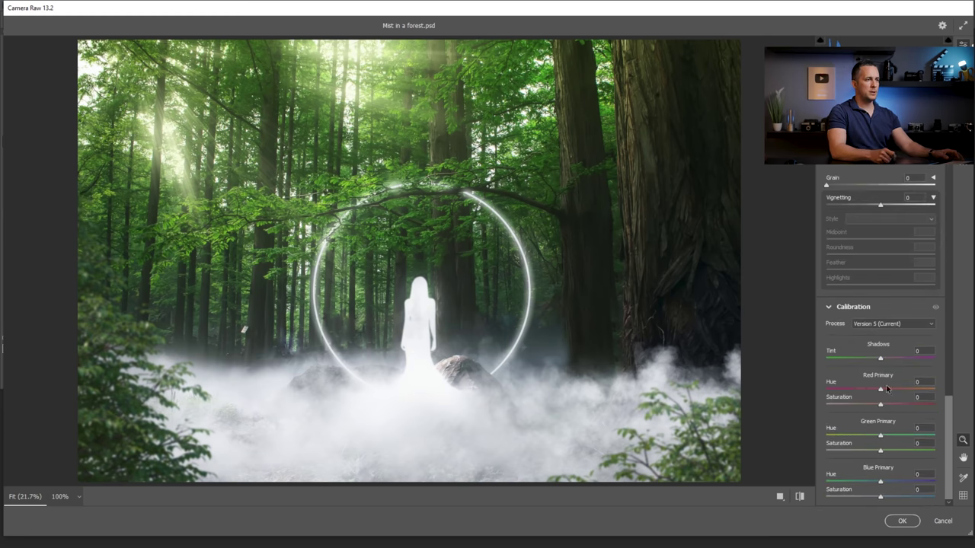
pyautogui.moveTo(882, 436); pyautogui.dragTo(897, 440)
pyautogui.moveTo(881, 482); pyautogui.dragTo(853, 500)
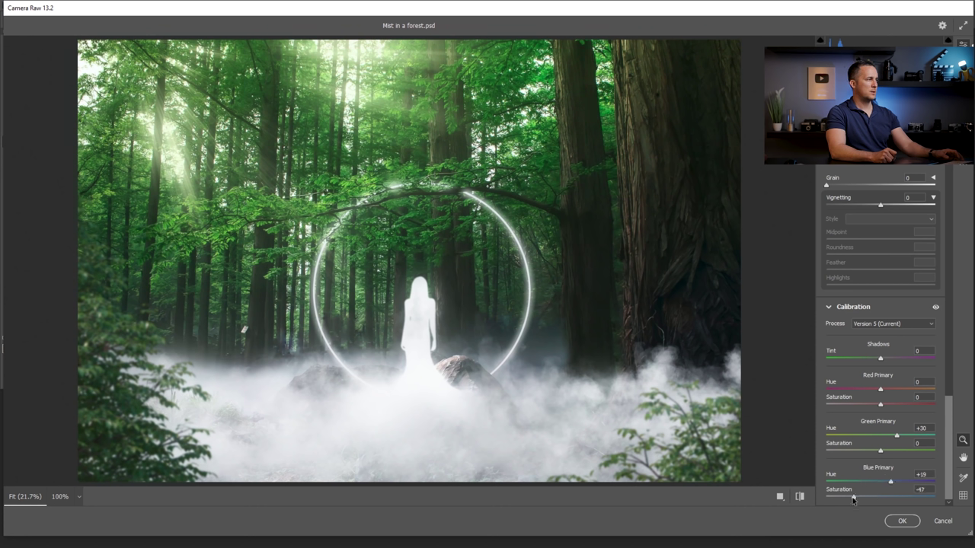
pyautogui.moveTo(880, 451)
pyautogui.mouseDown()
pyautogui.moveTo(857, 453)
pyautogui.moveTo(901, 453)
pyautogui.moveTo(864, 453)
pyautogui.mouseUp()
pyautogui.moveTo(858, 497); pyautogui.dragTo(880, 495)
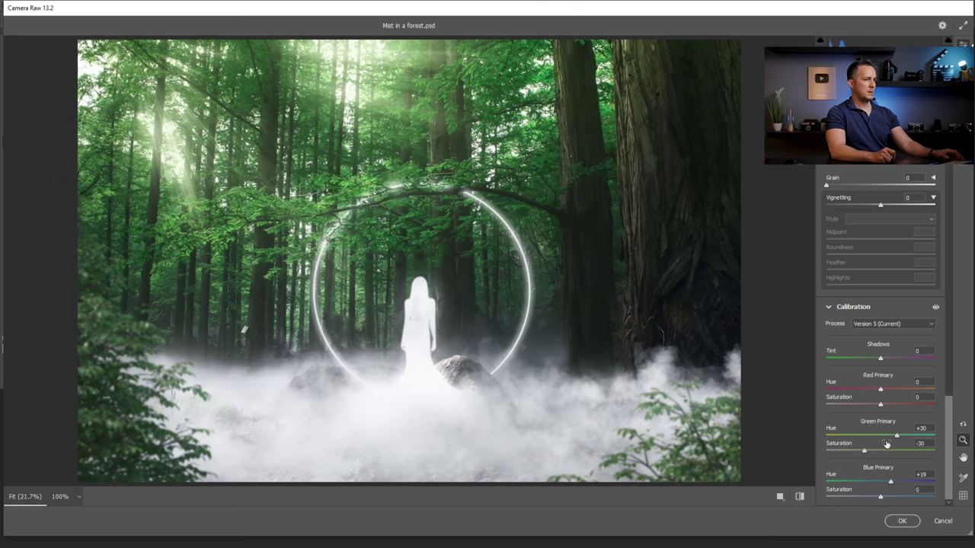
pyautogui.moveTo(881, 392)
pyautogui.mouseDown()
pyautogui.moveTo(910, 390)
pyautogui.moveTo(853, 389)
pyautogui.moveTo(870, 389)
pyautogui.mouseUp()
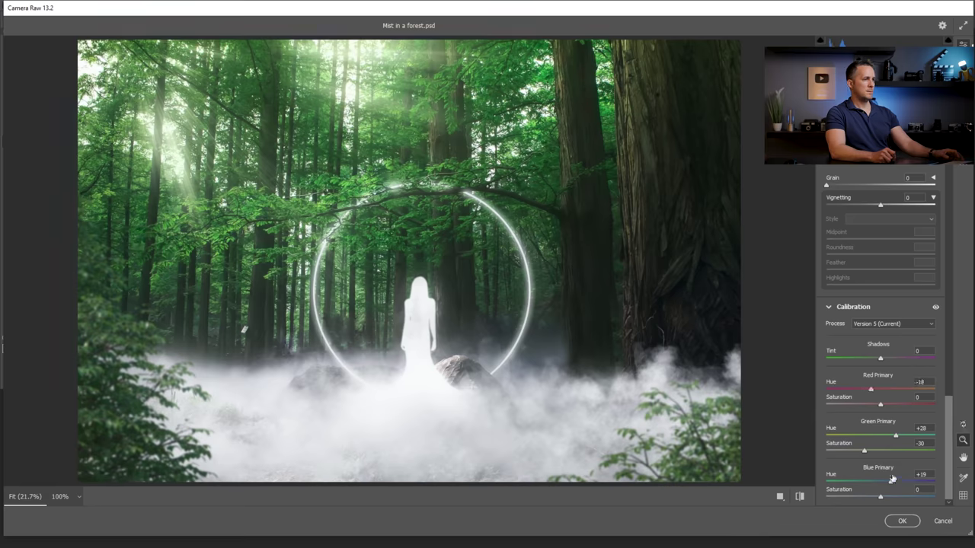
pyautogui.moveTo(887, 482); pyautogui.dragTo(848, 497)
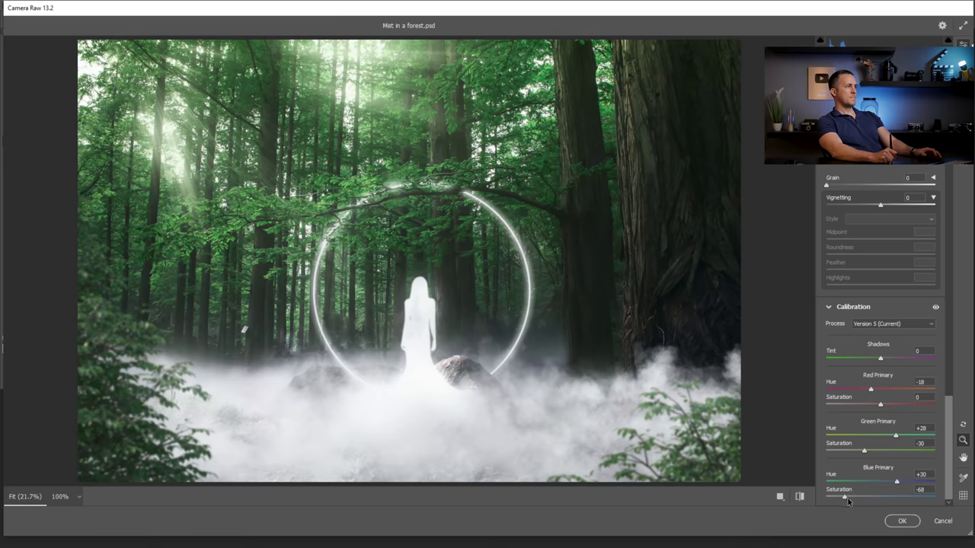
# - Cool the white balance by setting temperature to -19 and reset the tint to 0
pyautogui.scroll(15, 907, 305)
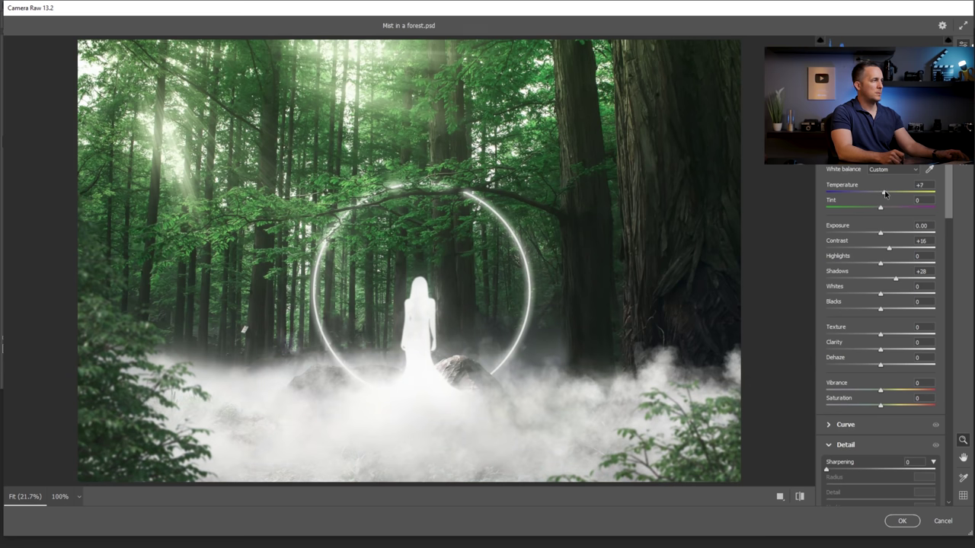
pyautogui.moveTo(881, 194)
pyautogui.mouseDown()
pyautogui.moveTo(868, 192)
pyautogui.moveTo(892, 208)
pyautogui.mouseUp()
pyautogui.doubleClick(891, 208)
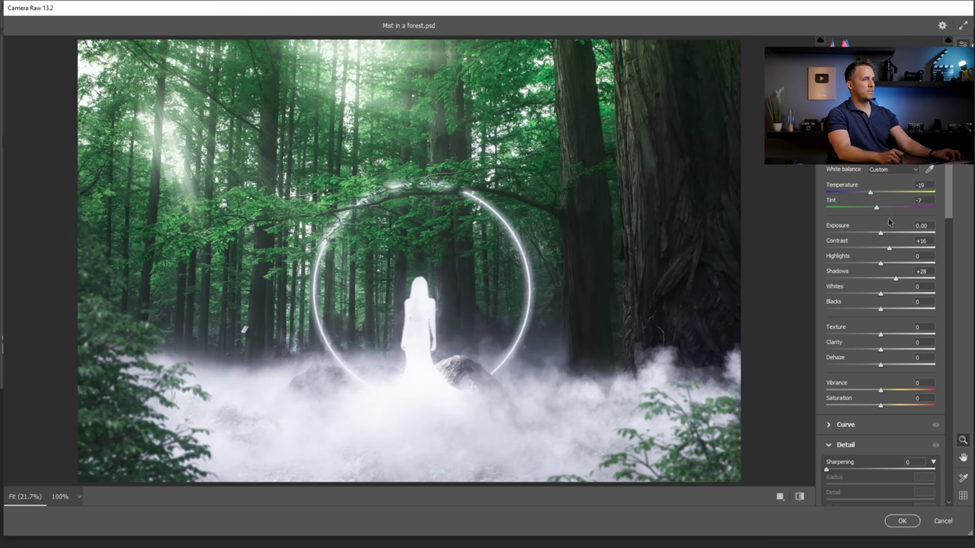
# - Set dehaze to -8, blacks to -11, vibrance to +7 and saturation to -10
pyautogui.moveTo(881, 367); pyautogui.dragTo(875, 367)
pyautogui.moveTo(881, 308); pyautogui.dragTo(876, 311)
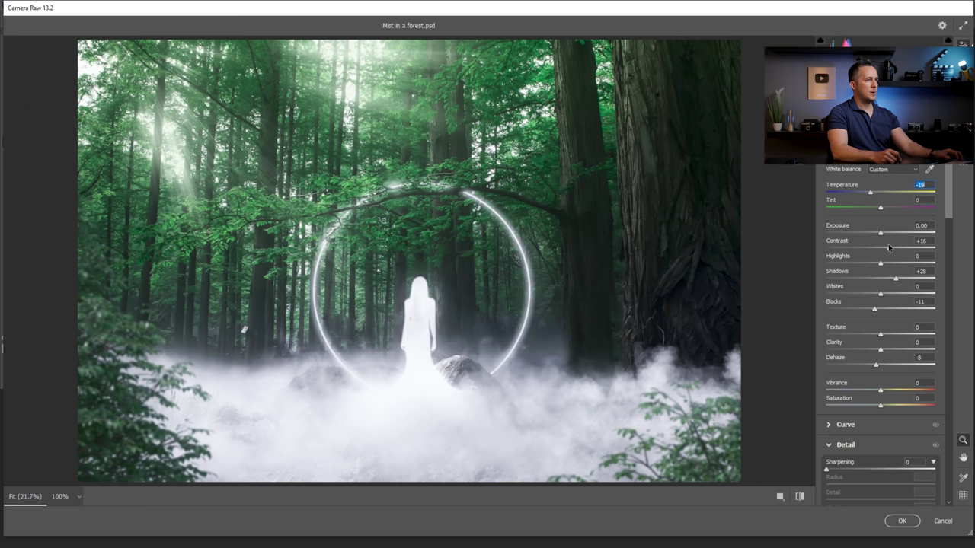
pyautogui.moveTo(880, 390); pyautogui.dragTo(870, 408)
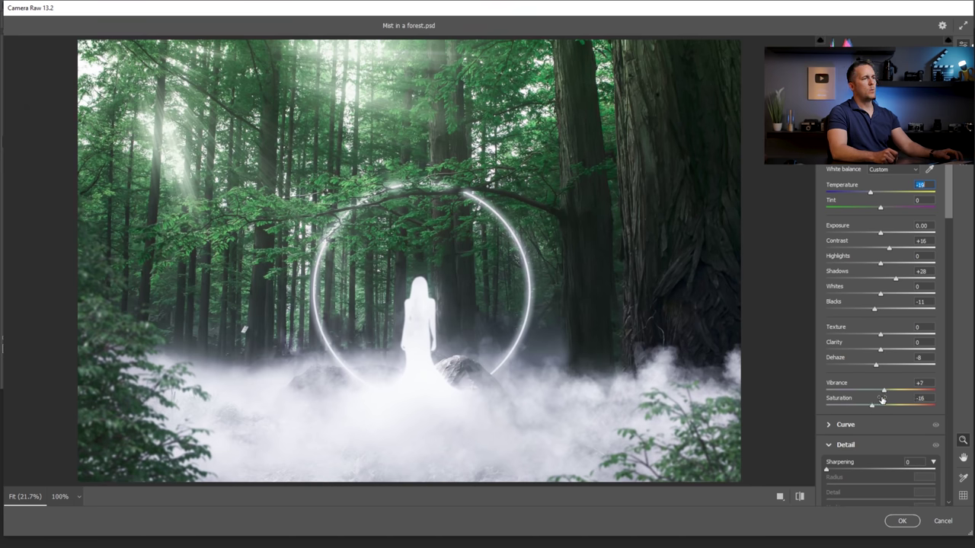
# - Compare the default and adjusted Camera Raw settings, and apply the filter to the merged layer
pyautogui.press('\\')
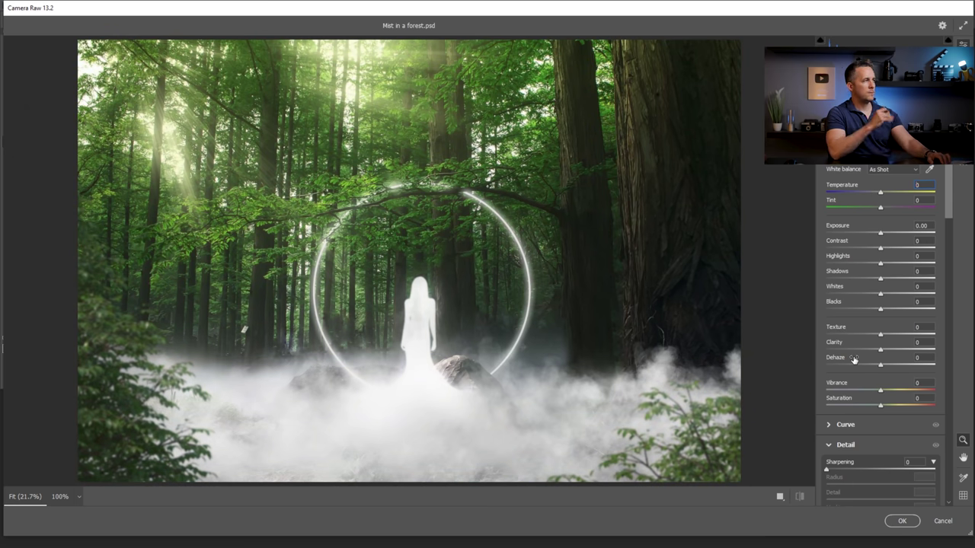
pyautogui.press('\\')
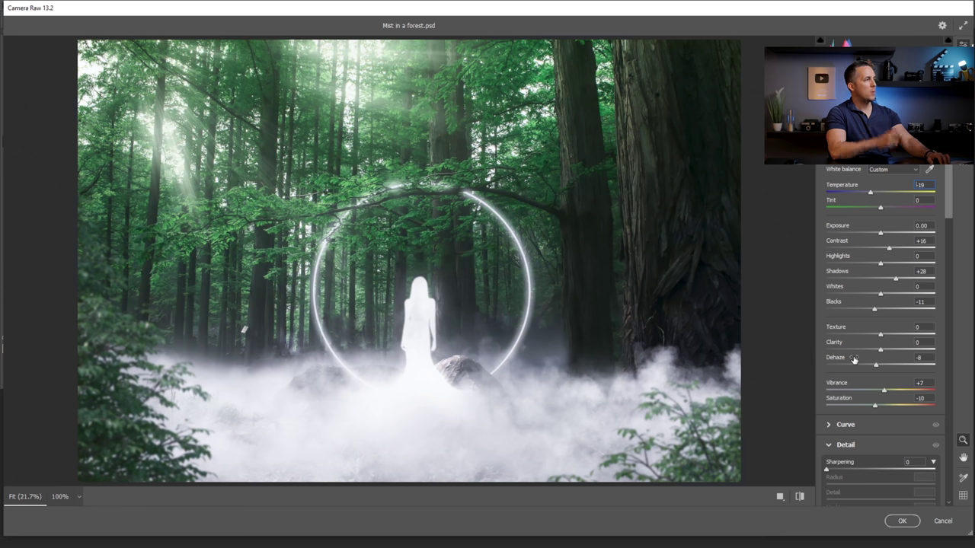
pyautogui.press('\\')
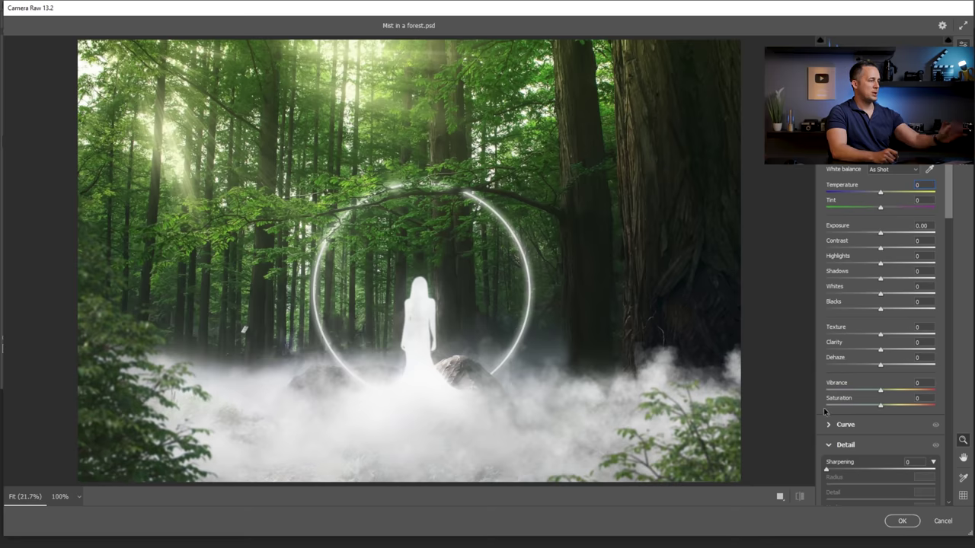
pyautogui.press('\\')
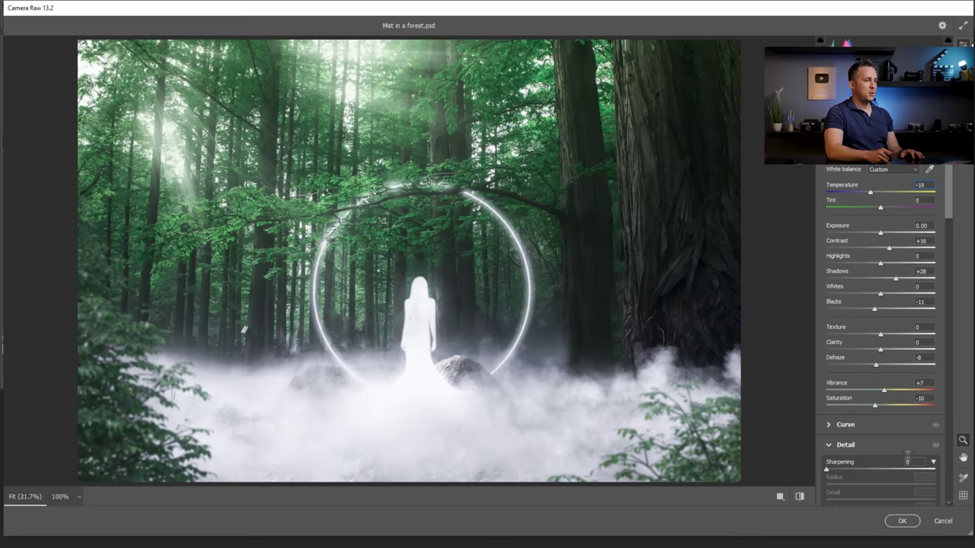
pyautogui.scroll(-5, 943, 208)
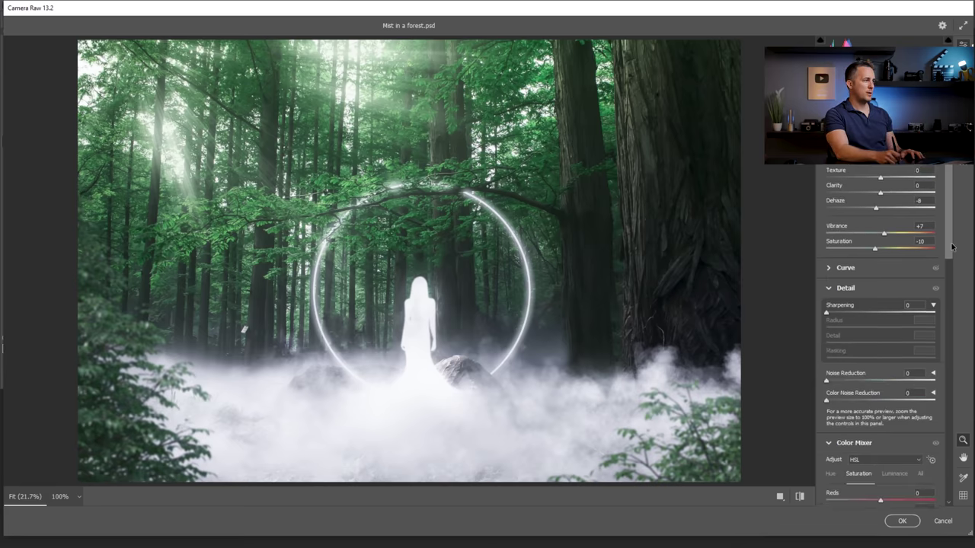
pyautogui.click(903, 521)
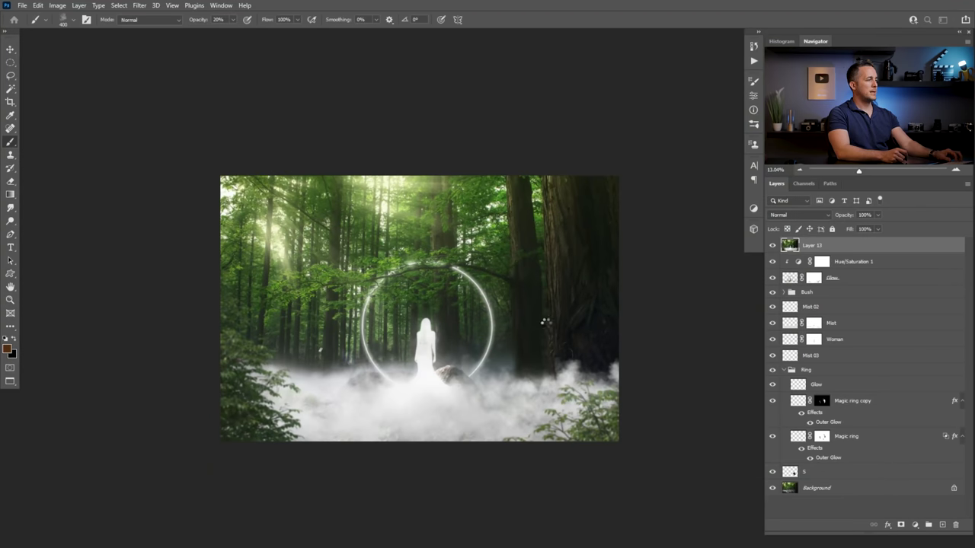
# - Hide and show the merged layer to compare the image before and after the color grading
pyautogui.moveTo(510, 335); pyautogui.dragTo(538, 342)
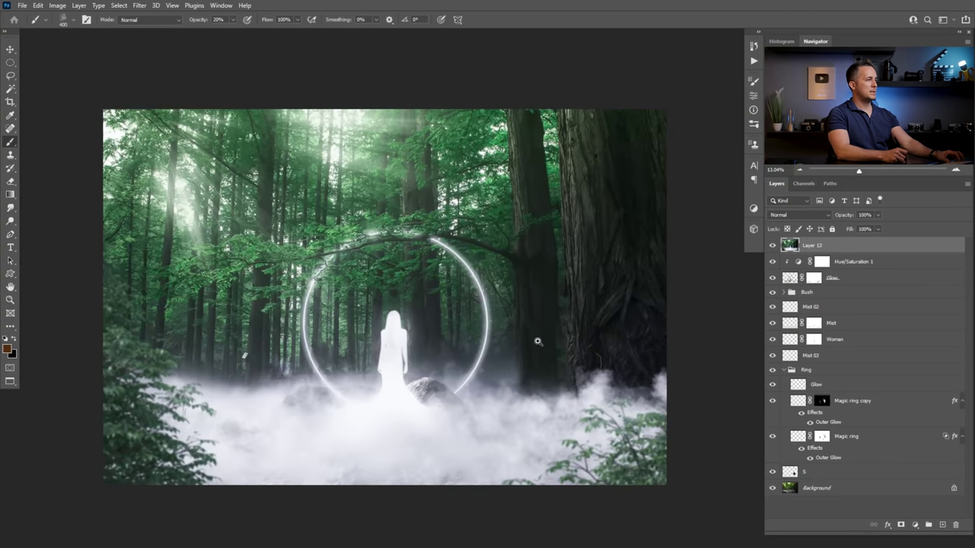
pyautogui.click(773, 245)
pyautogui.click(772, 246)
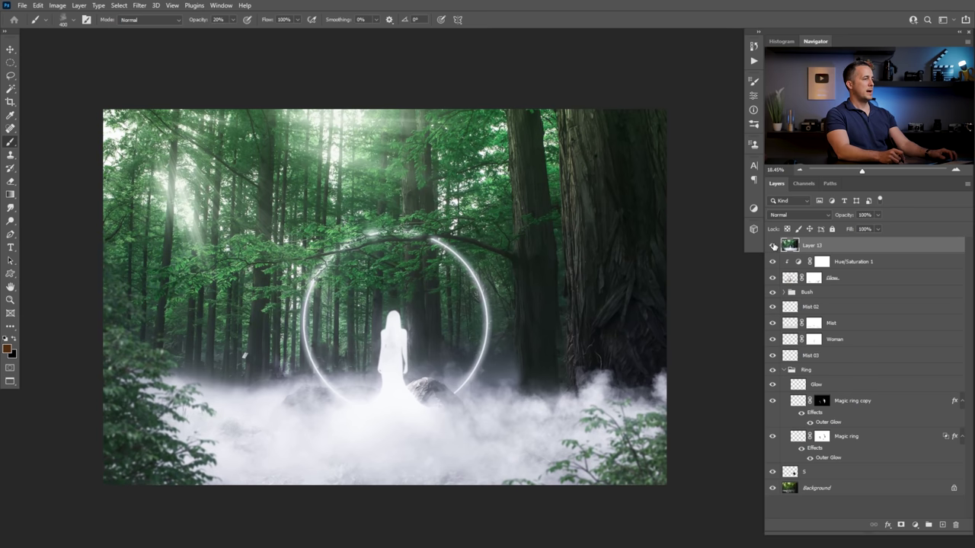